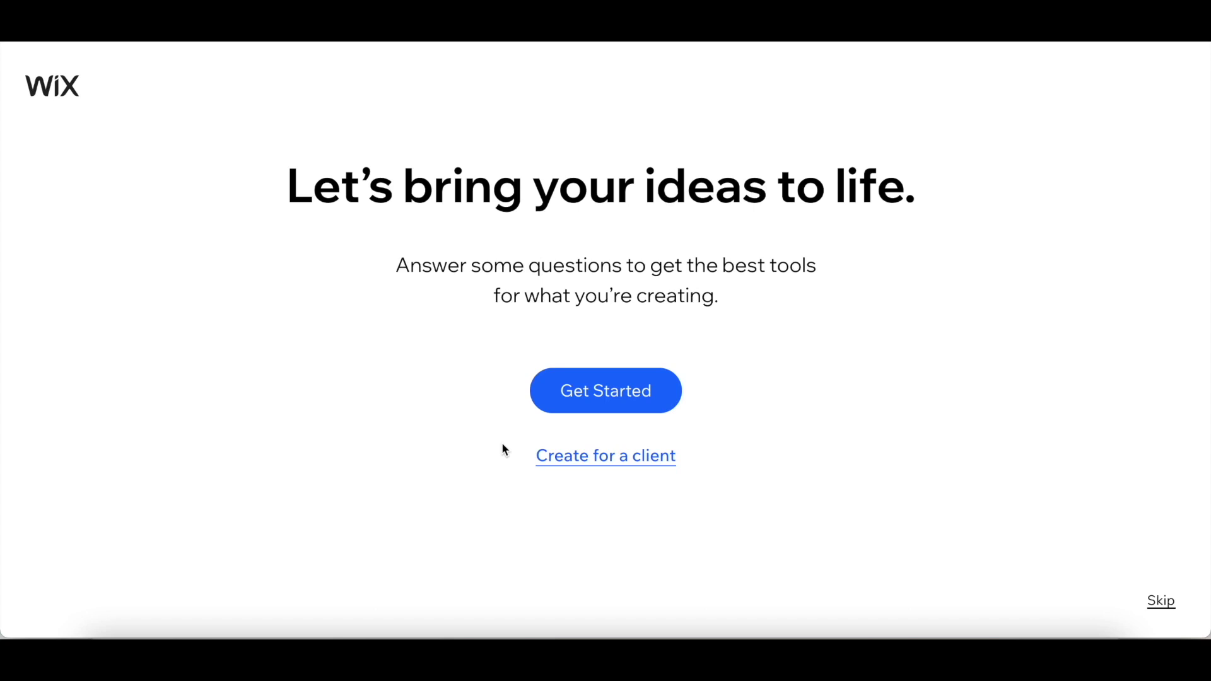
Step: Start the site setup questionnaire and set the website type to Ecommerce Store
left_click(624, 399)
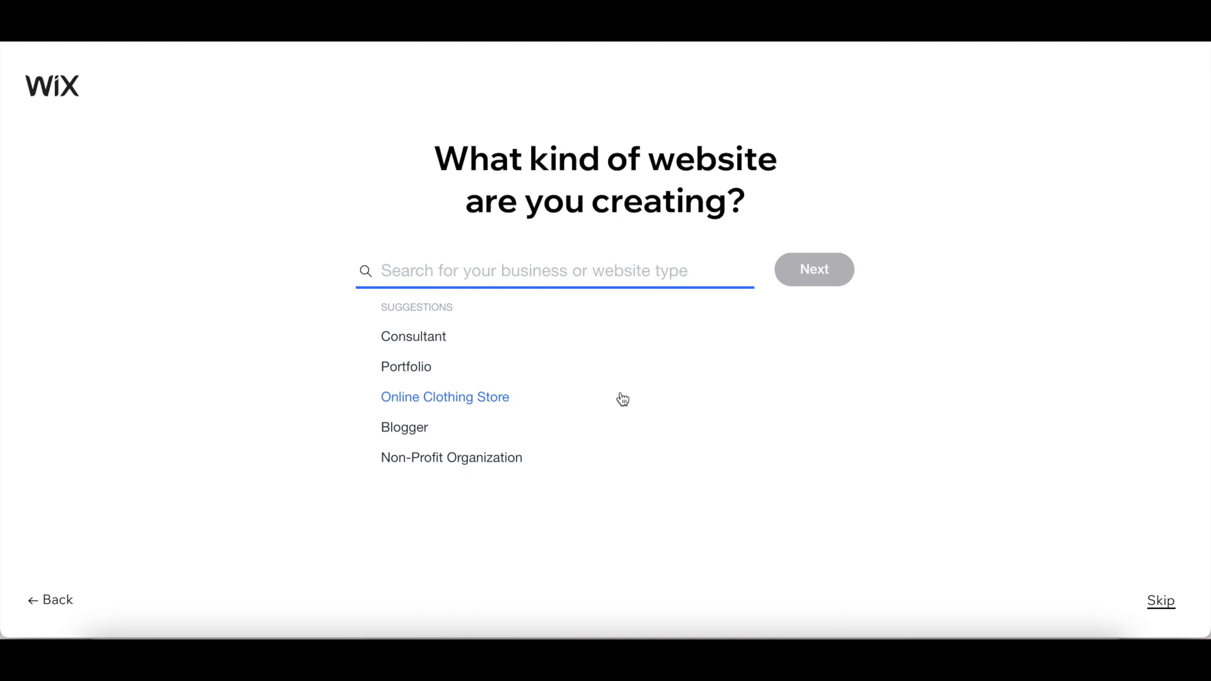
type("ecomme")
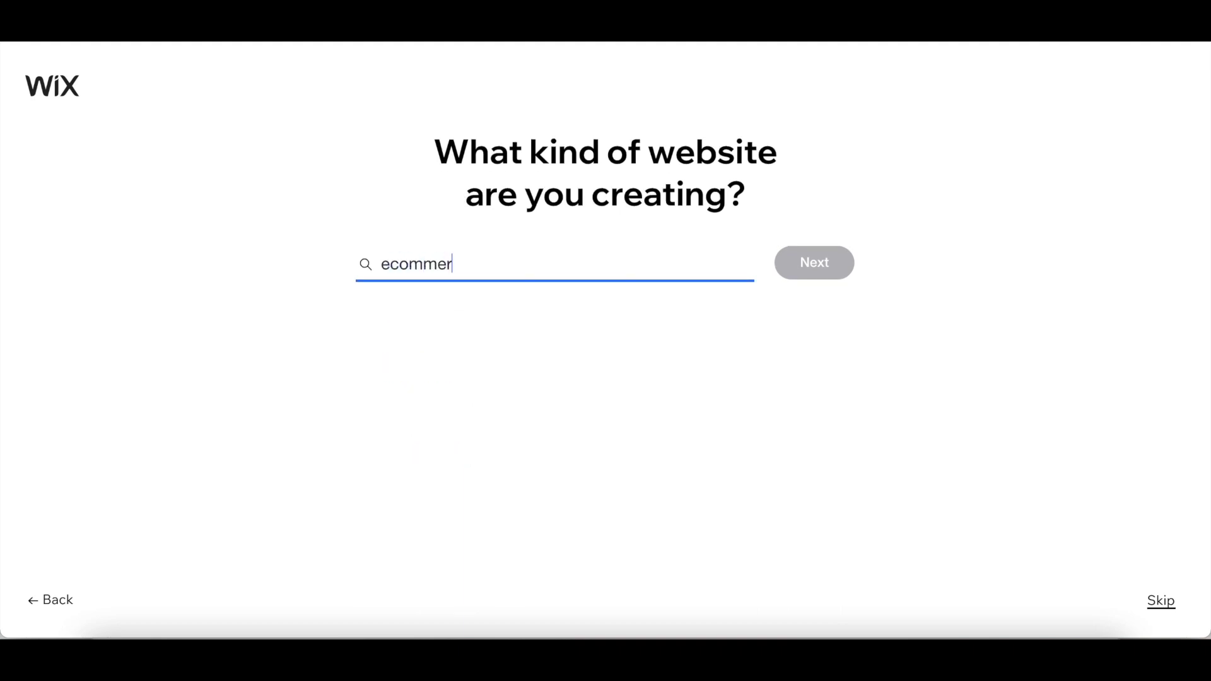
type("r")
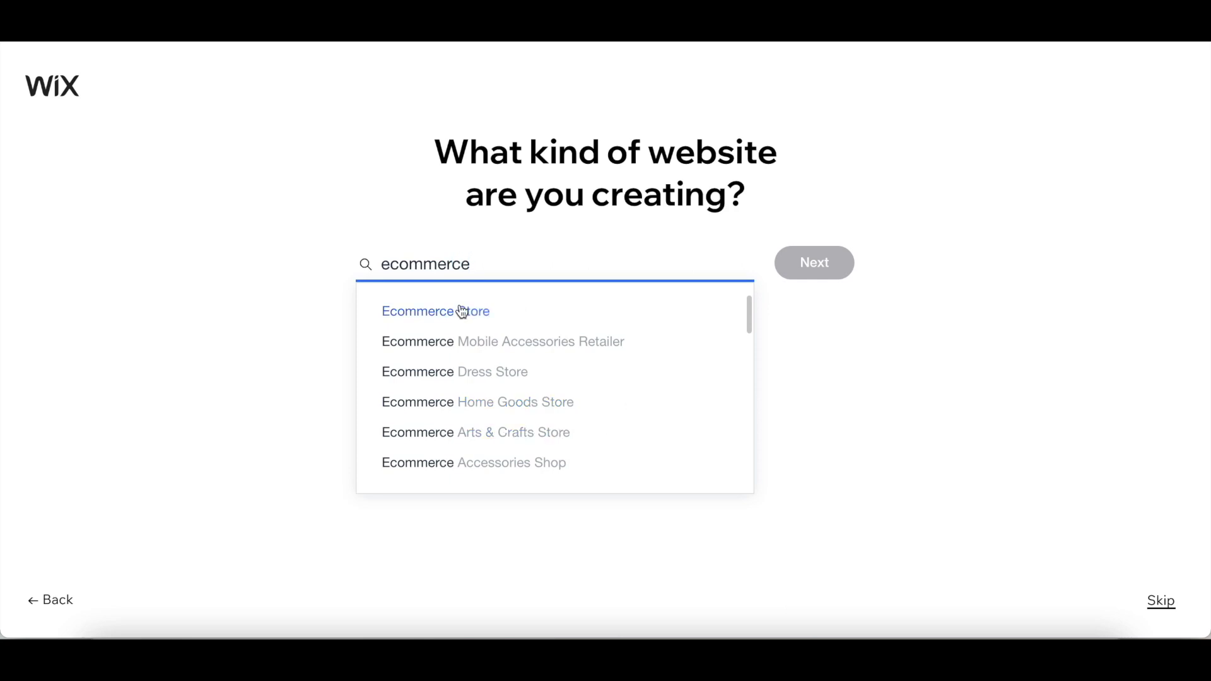
left_click(463, 312)
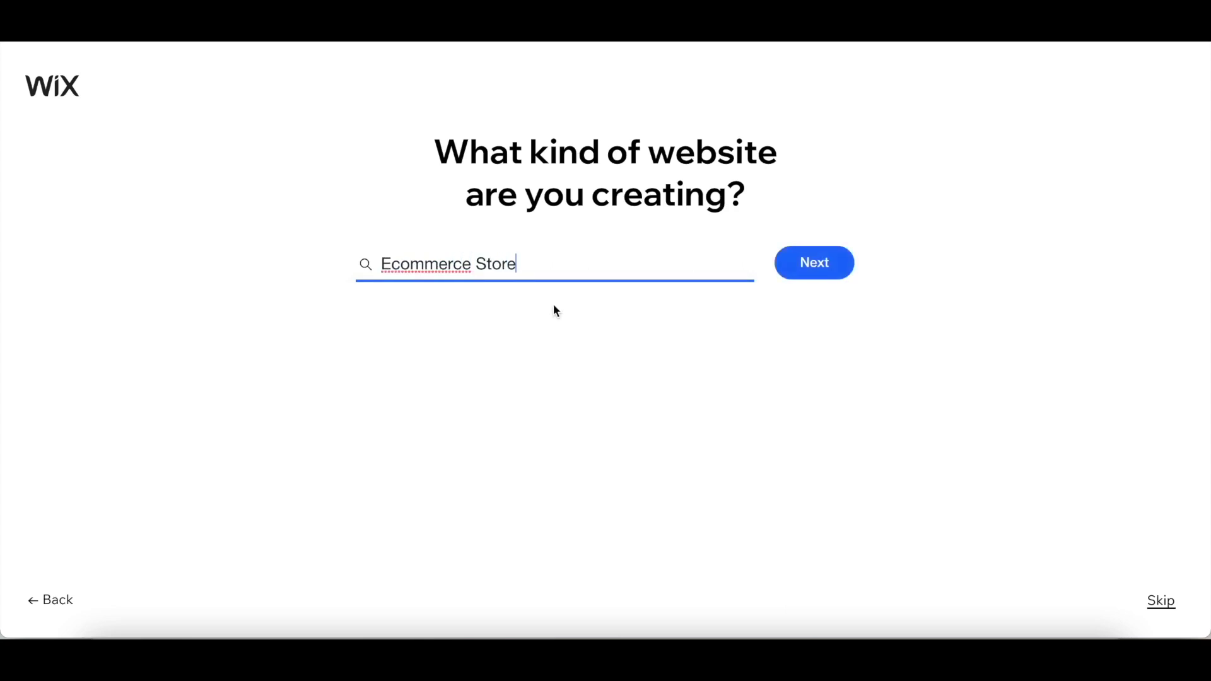
left_click(817, 264)
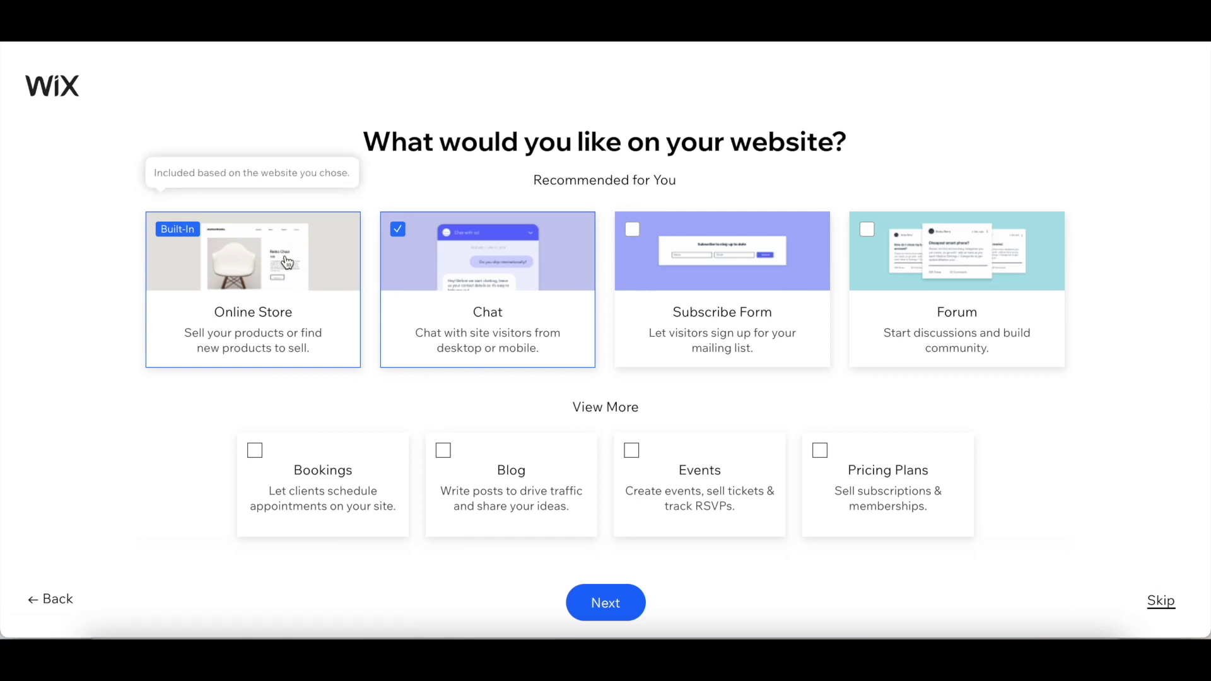
Step: Keep the Online Store and Chat features, choose dropshipping products, pick $50K - $250K in yearly sales and continue to the templates
left_click(606, 603)
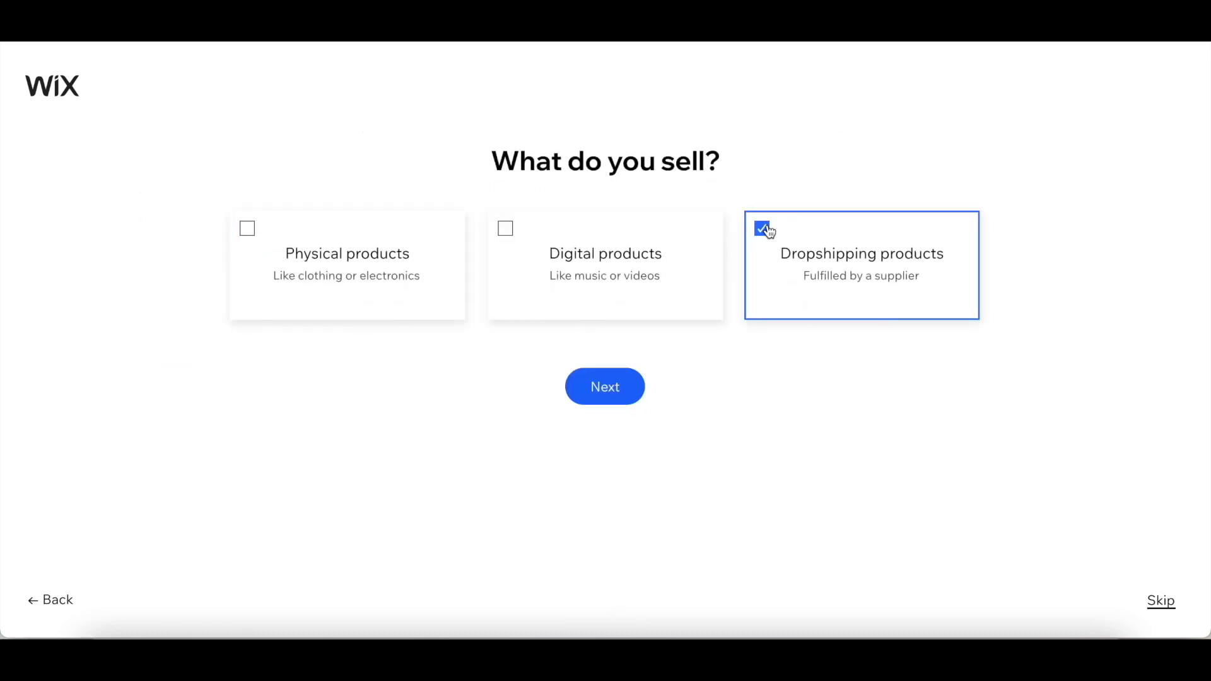
left_click(605, 387)
left_click(612, 468)
left_click(606, 555)
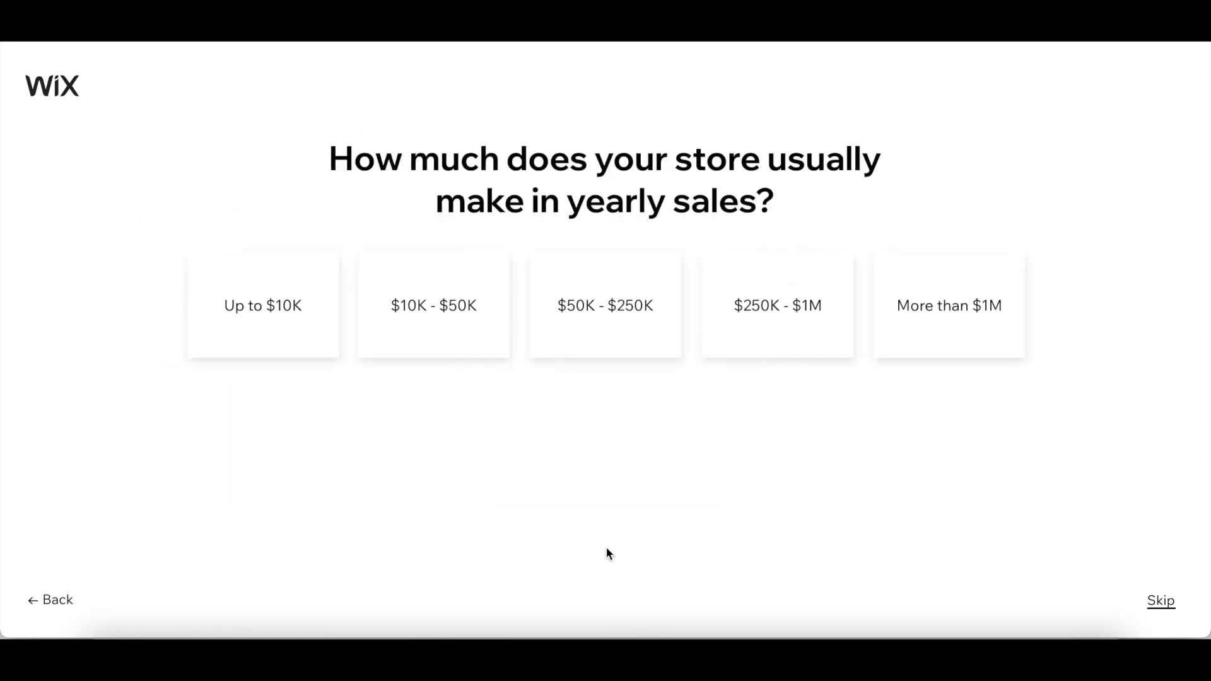
left_click(641, 325)
left_click(927, 358)
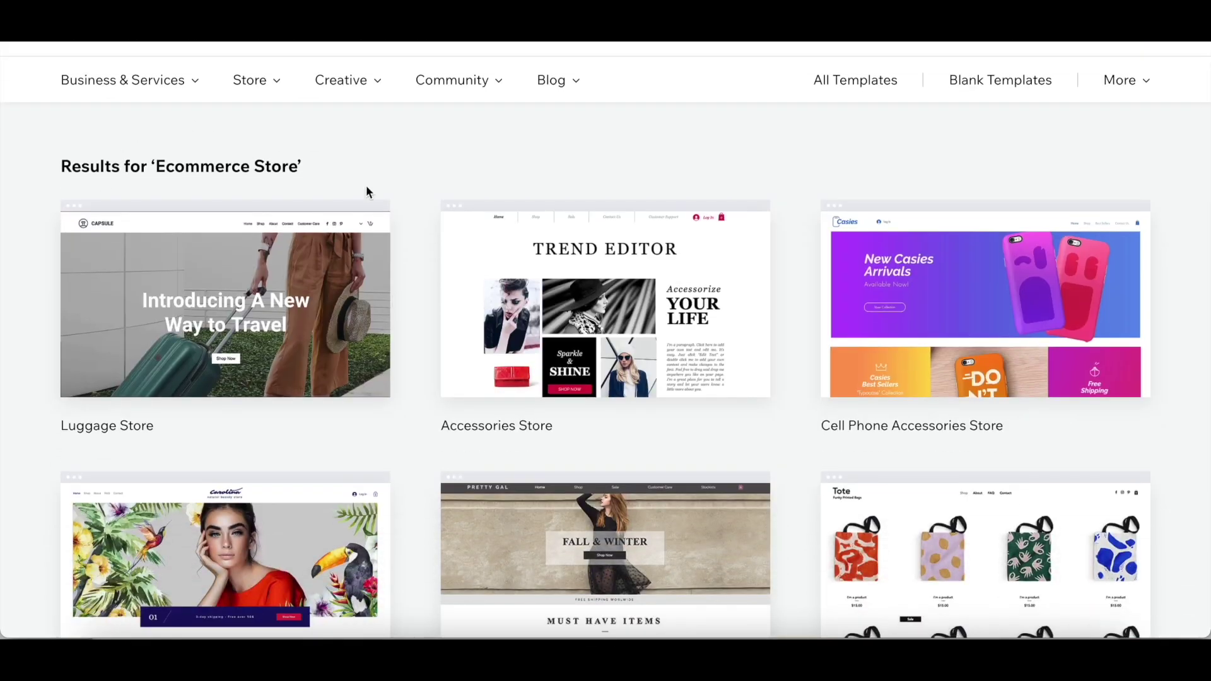
Step: Browse several pages of Ecommerce Store templates and open the Poster Store template for editing
scroll(367, 189, "down", 12)
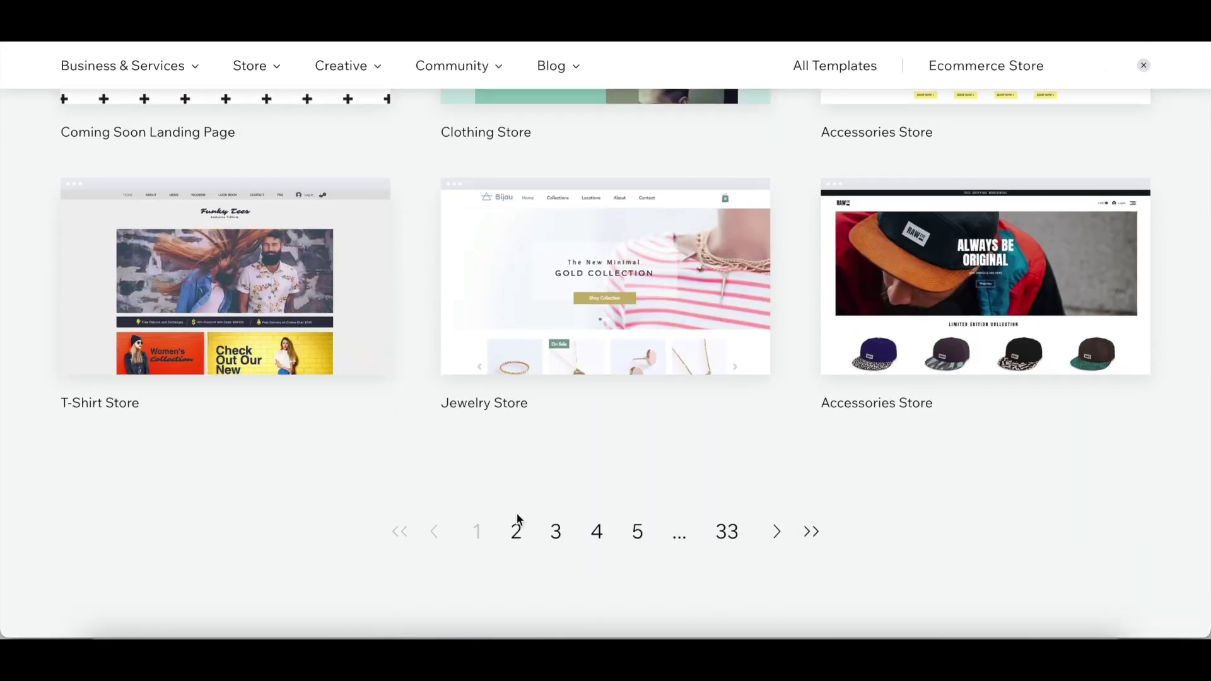
left_click(516, 532)
scroll(516, 530, "down", 15)
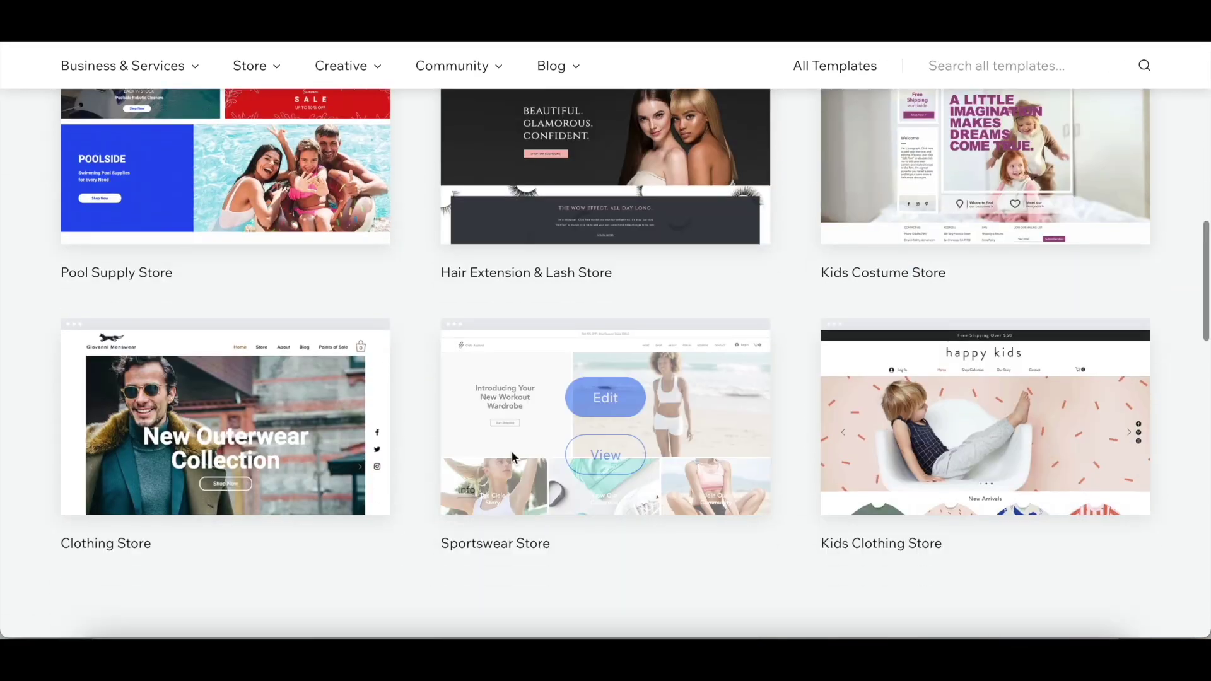
scroll(427, 559, "down", 1)
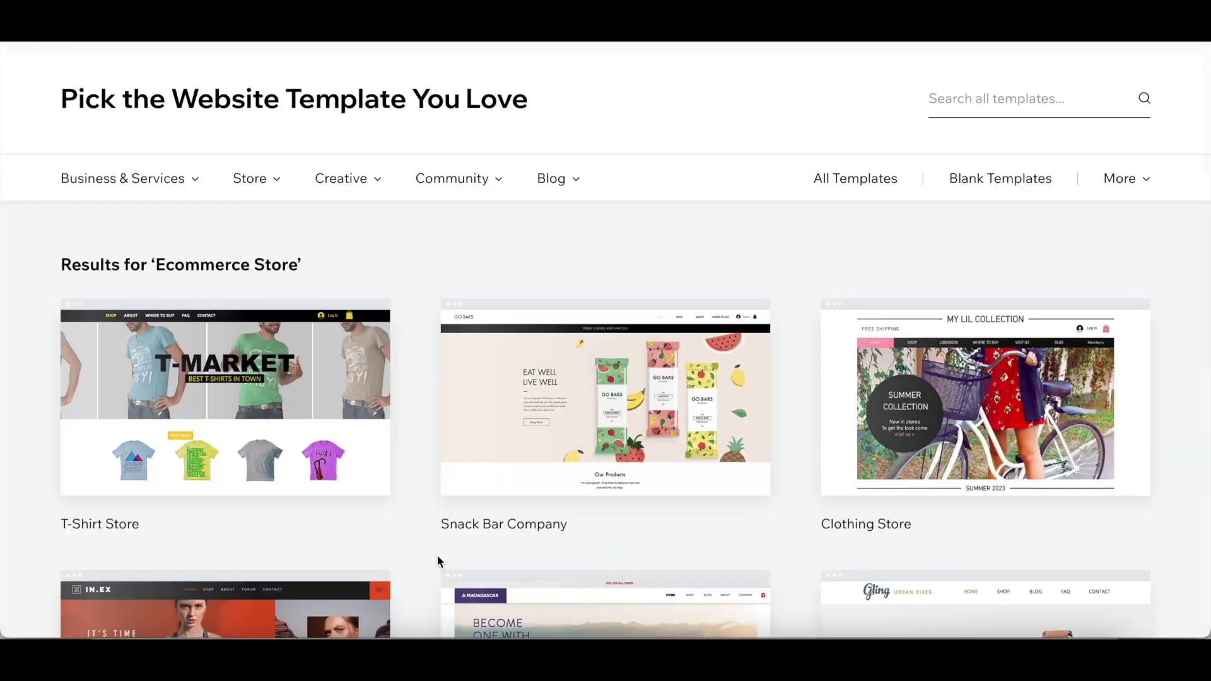
scroll(429, 560, "down", 5)
scroll(424, 563, "down", 10)
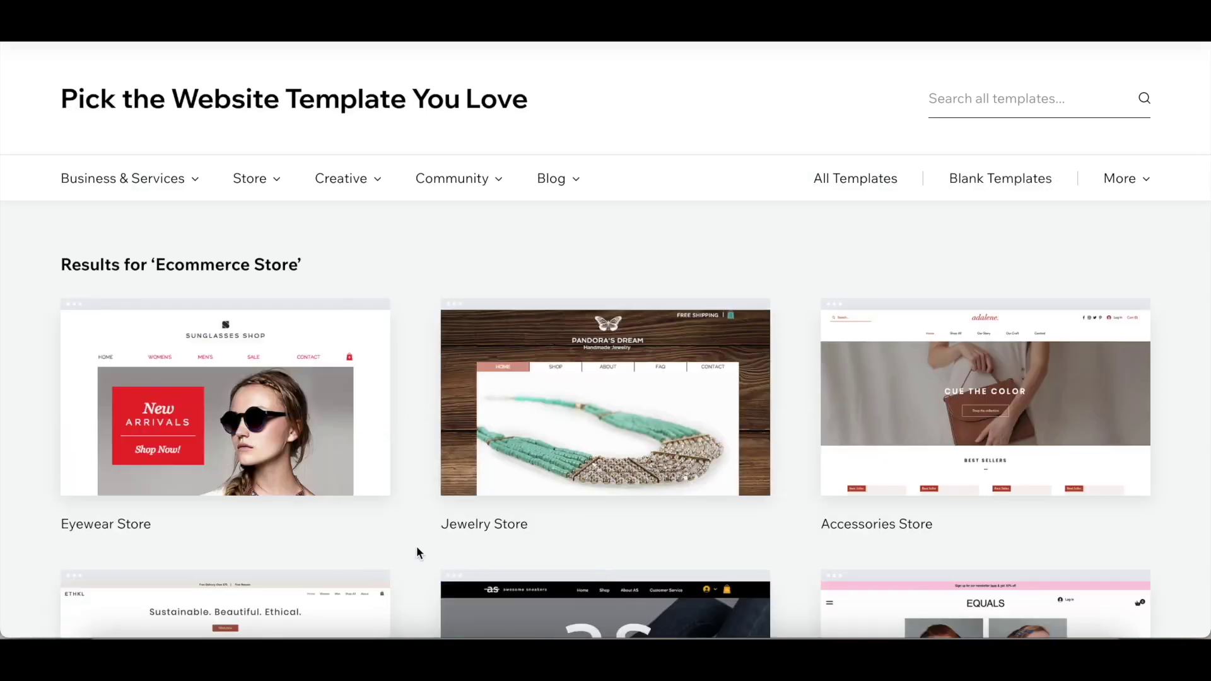
scroll(408, 469, "down", 15)
scroll(409, 469, "down", 3)
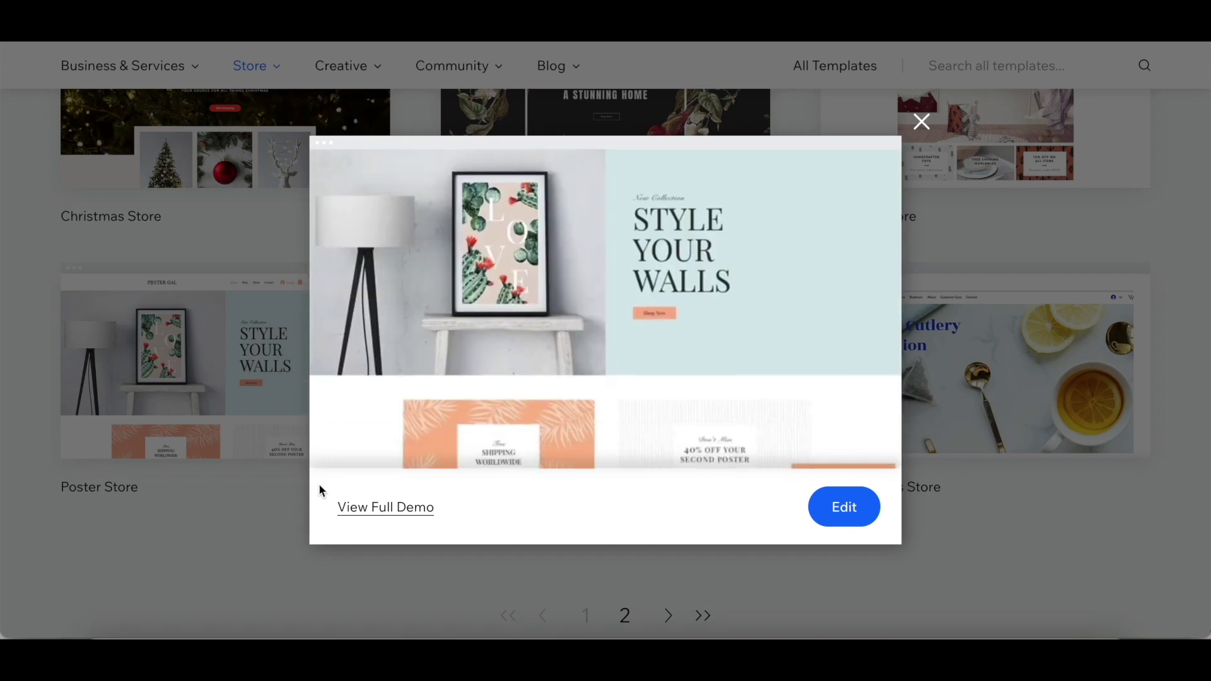
left_click(922, 121)
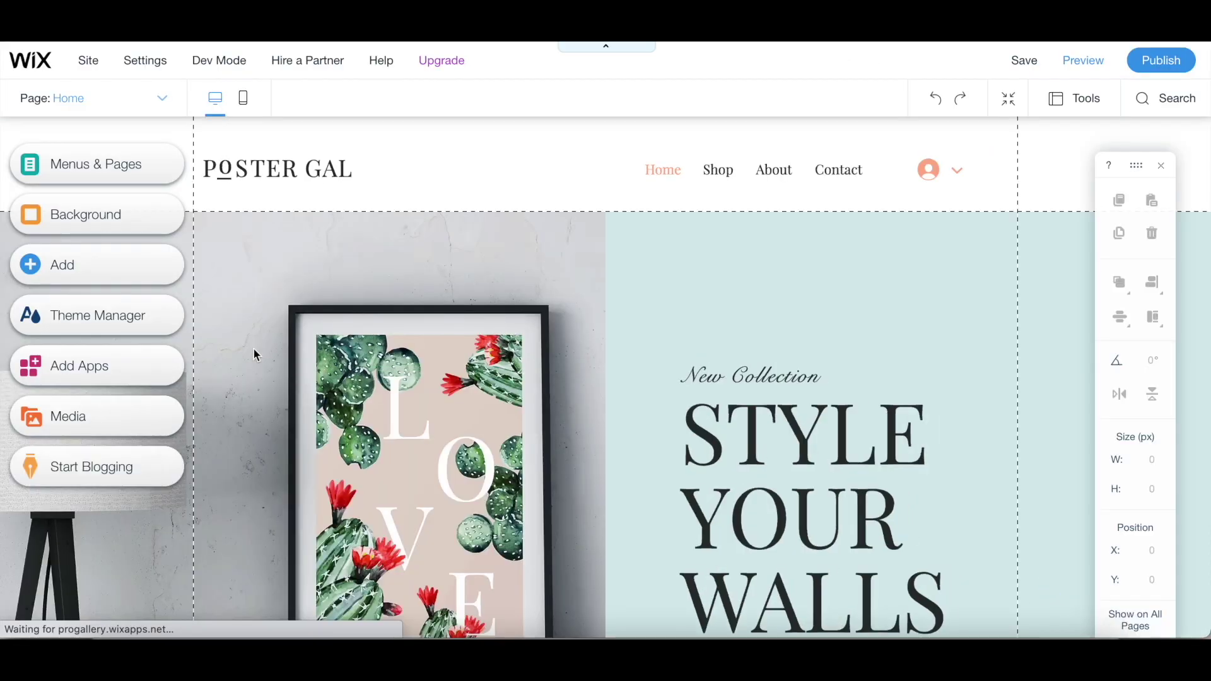
Step: Look through the poster template's Home page, from the hero banner past the promotions and collections to the #POSTER_GAL section
scroll(255, 350, "down", 2)
scroll(254, 349, "down", 5)
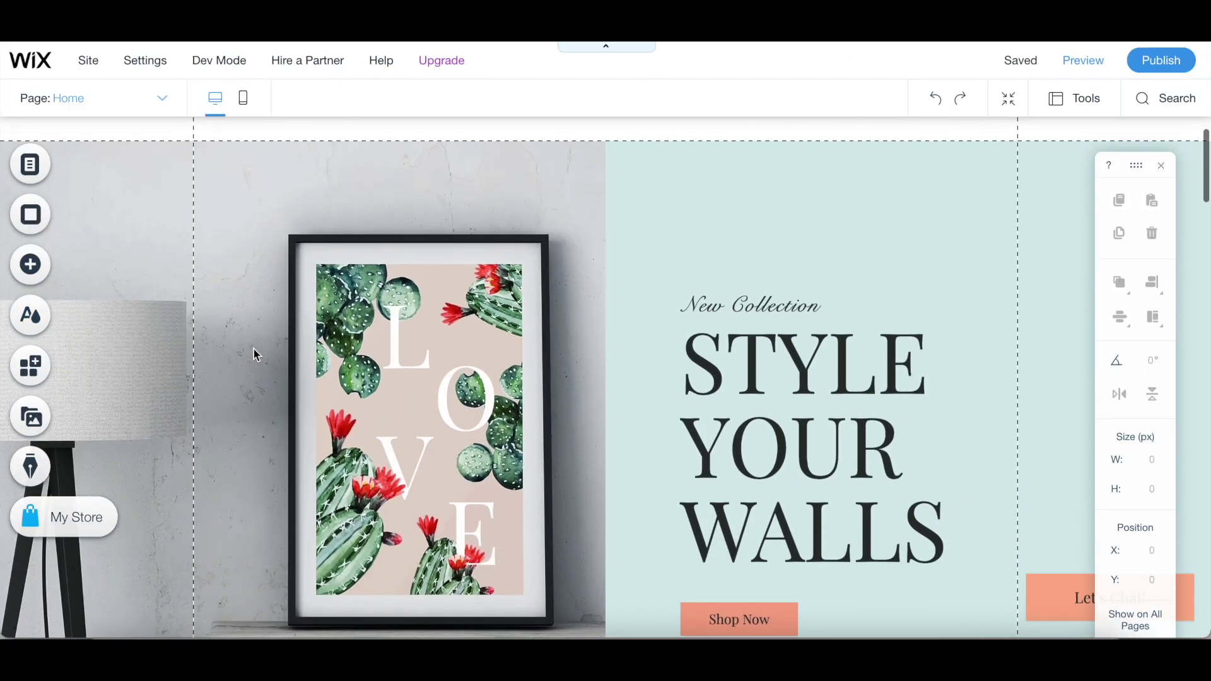
scroll(254, 349, "down", 8)
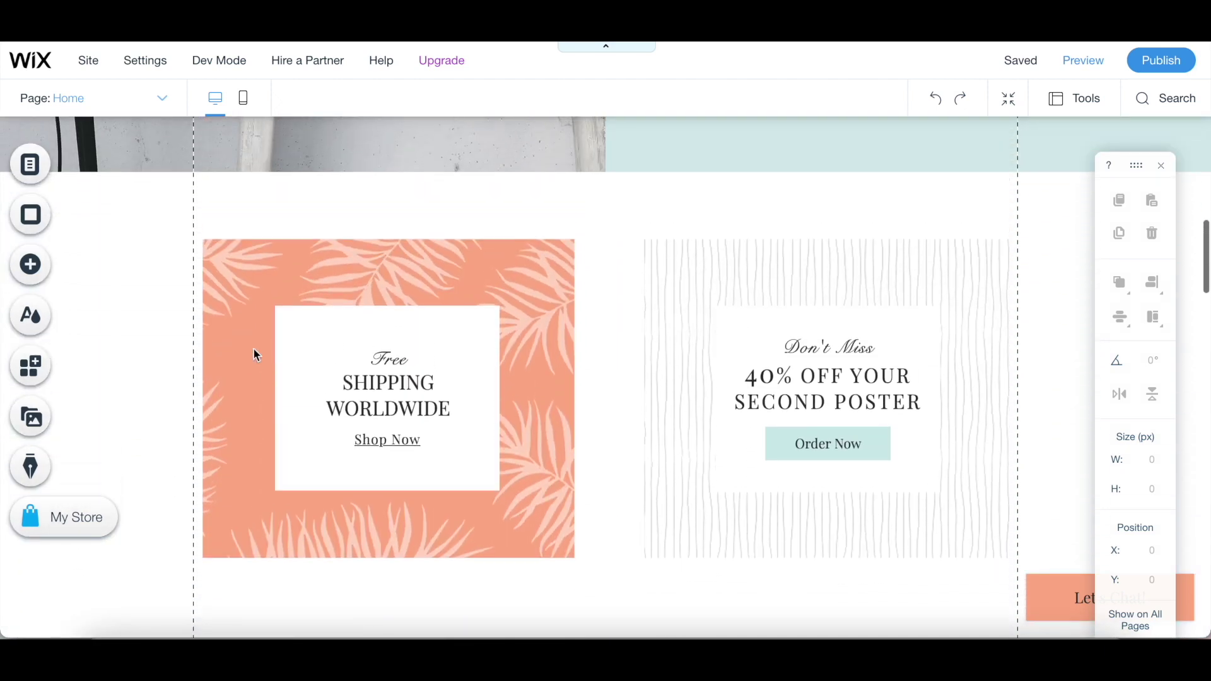
scroll(257, 355, "down", 2)
scroll(257, 355, "down", 7)
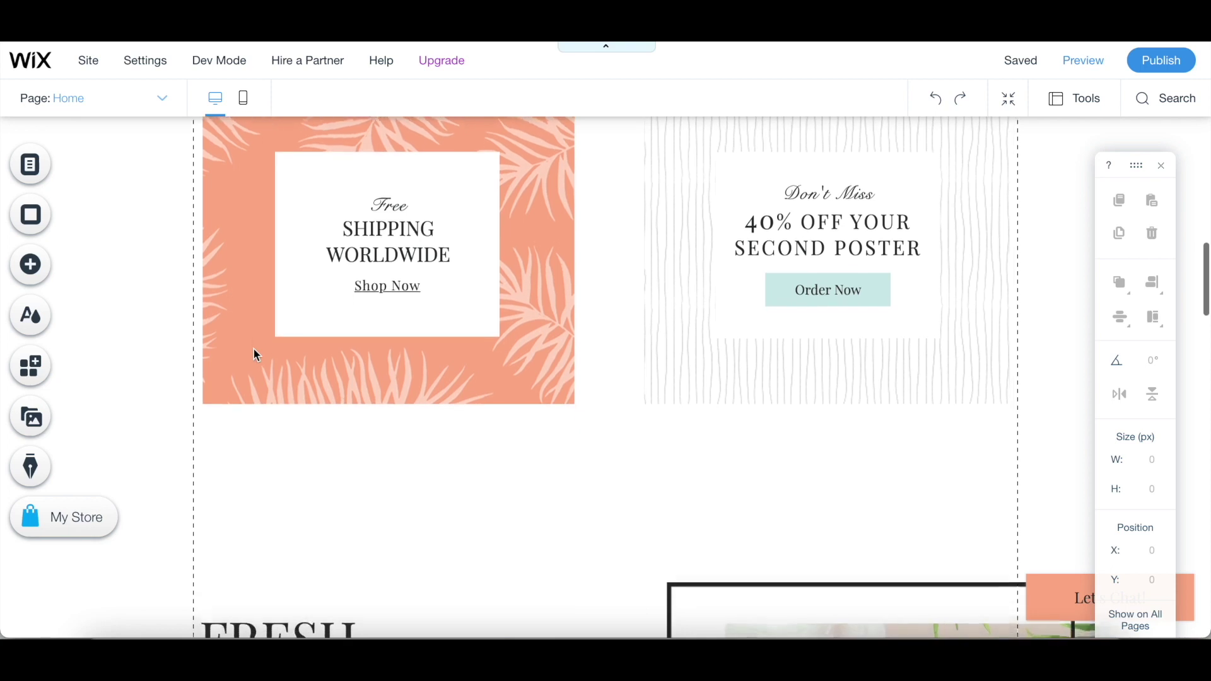
scroll(257, 355, "down", 3)
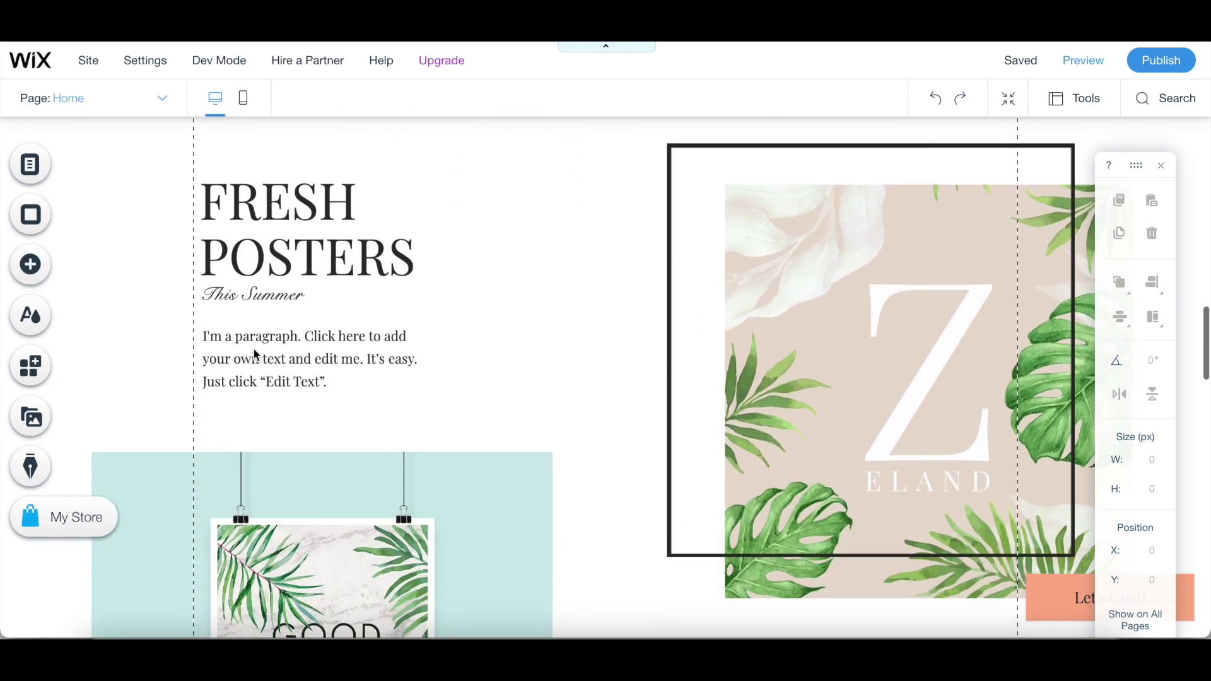
scroll(257, 355, "down", 5)
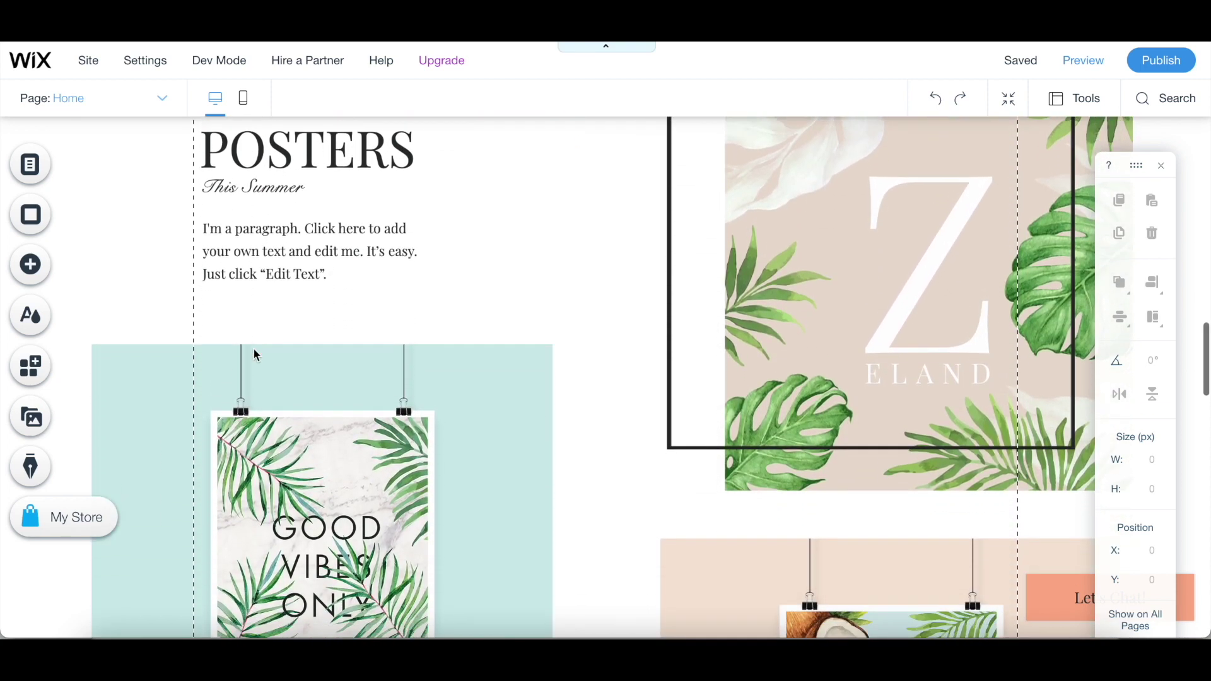
scroll(257, 355, "down", 6)
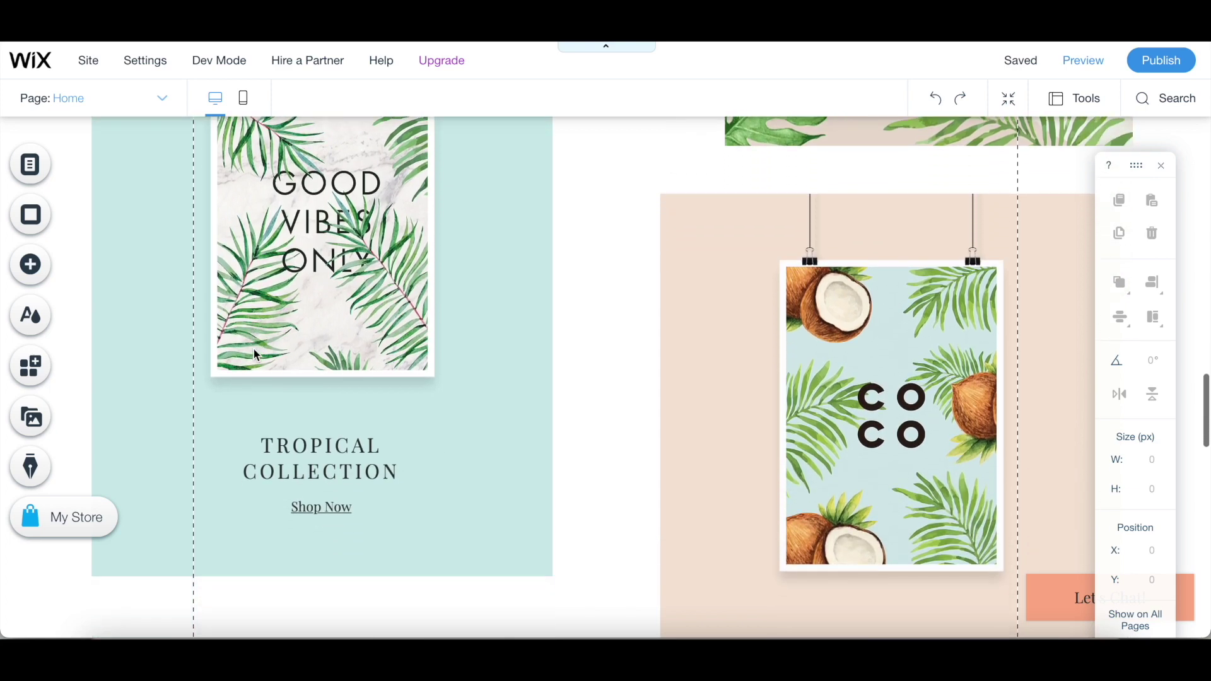
scroll(257, 355, "down", 8)
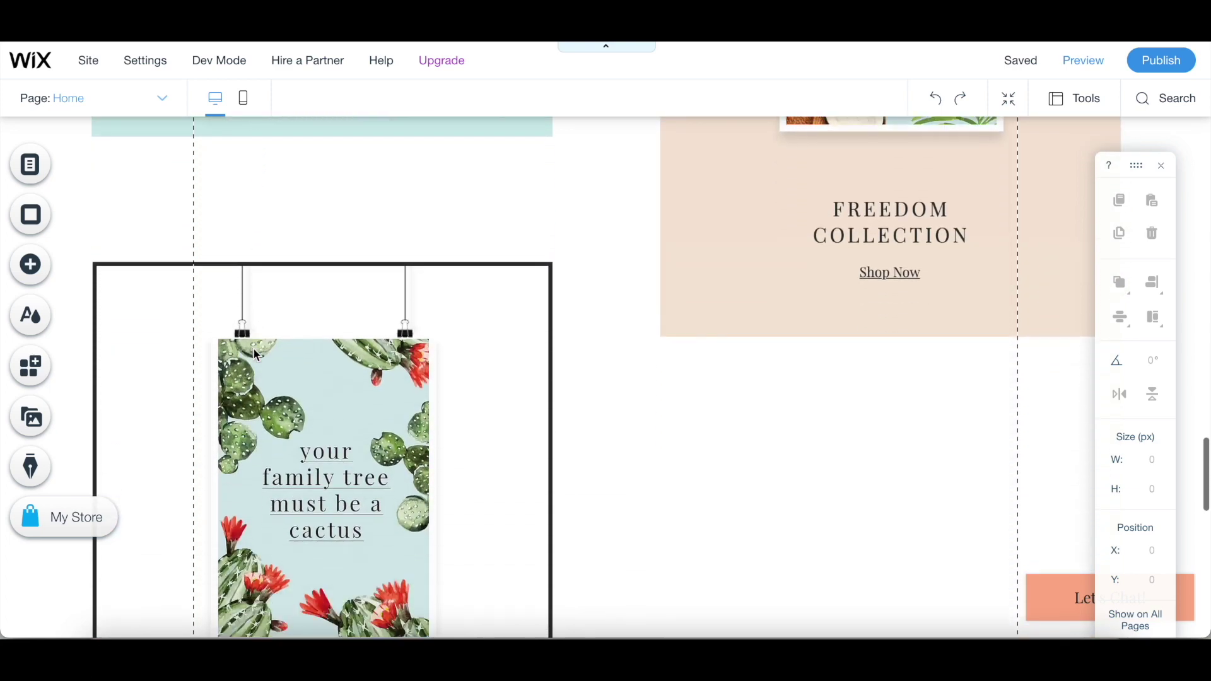
scroll(257, 355, "down", 10)
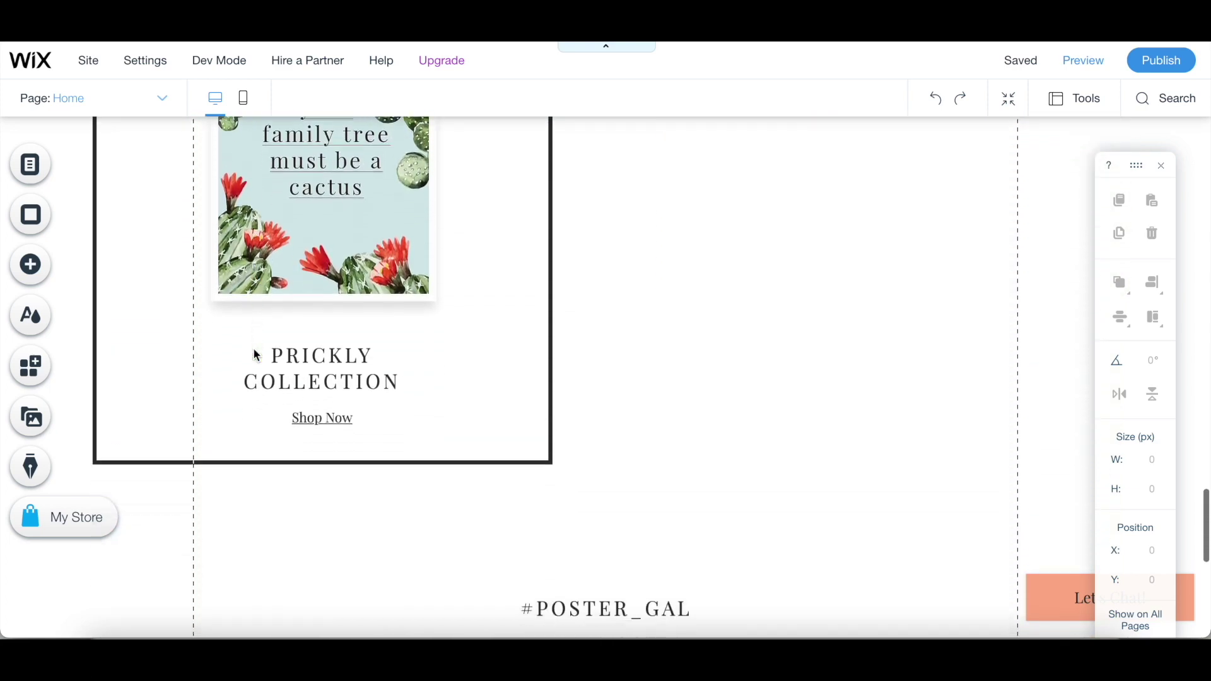
scroll(257, 355, "down", 2)
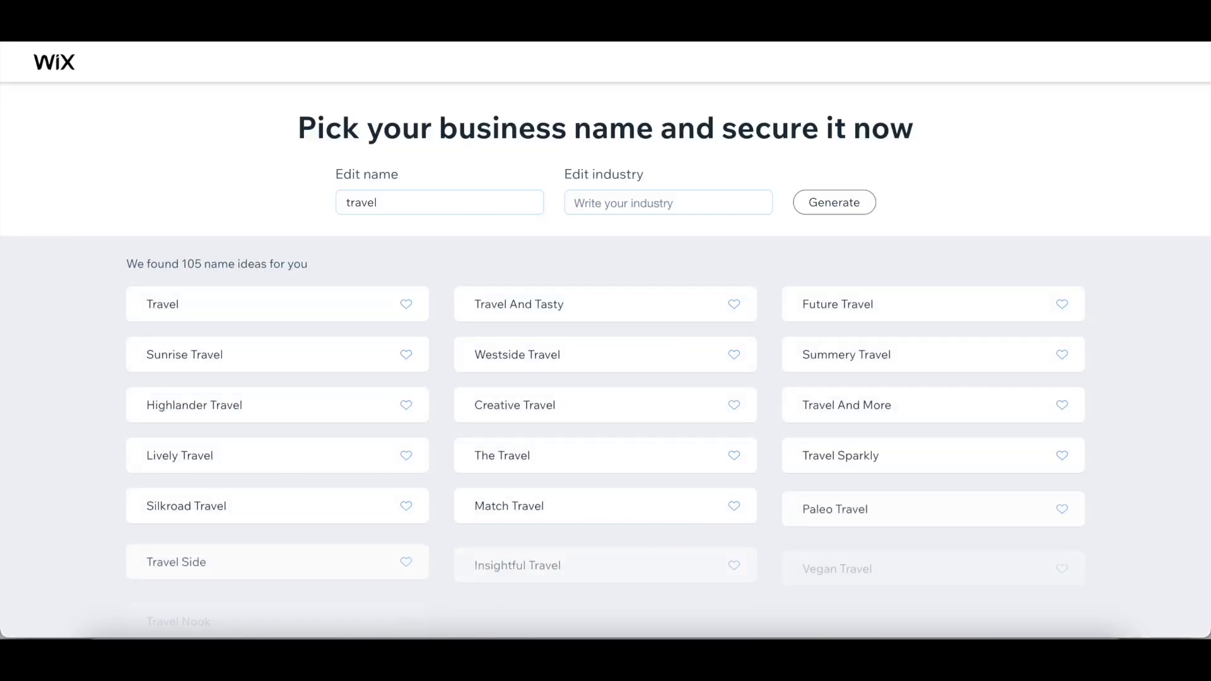
Step: Generate business name ideas for "travel diaries" and look through the suggestions
scroll(121, 485, "down", 1)
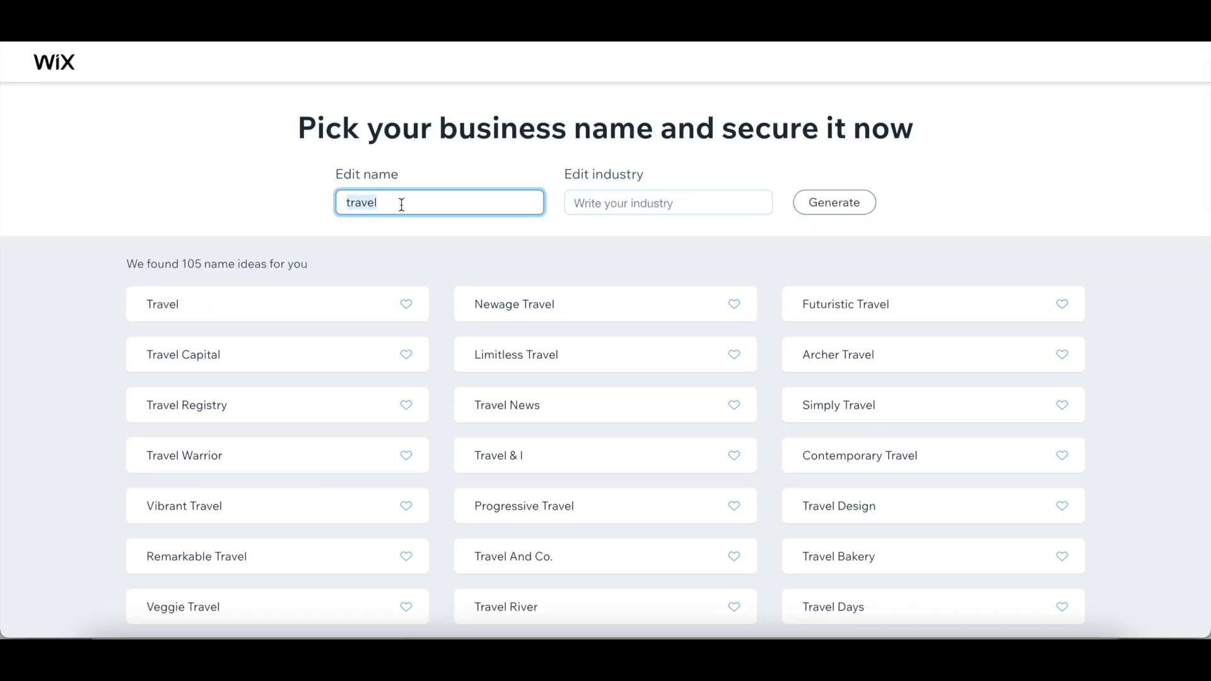
left_click(836, 198)
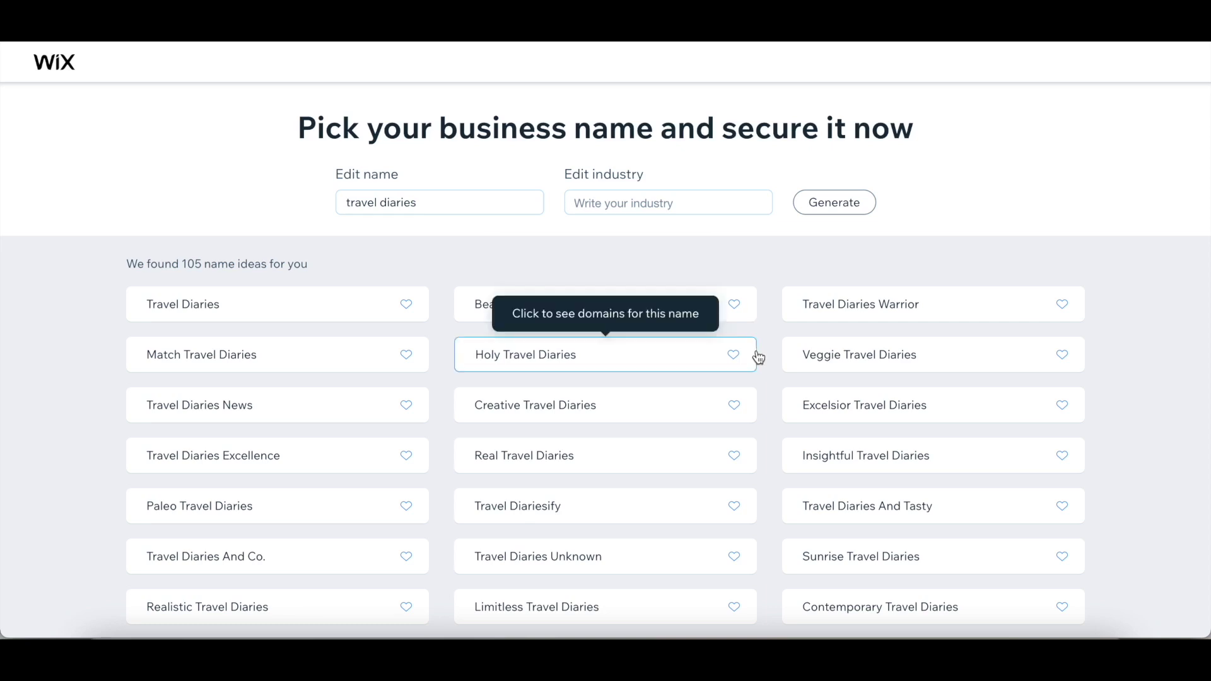
scroll(757, 349, "down", 3)
scroll(759, 356, "down", 1)
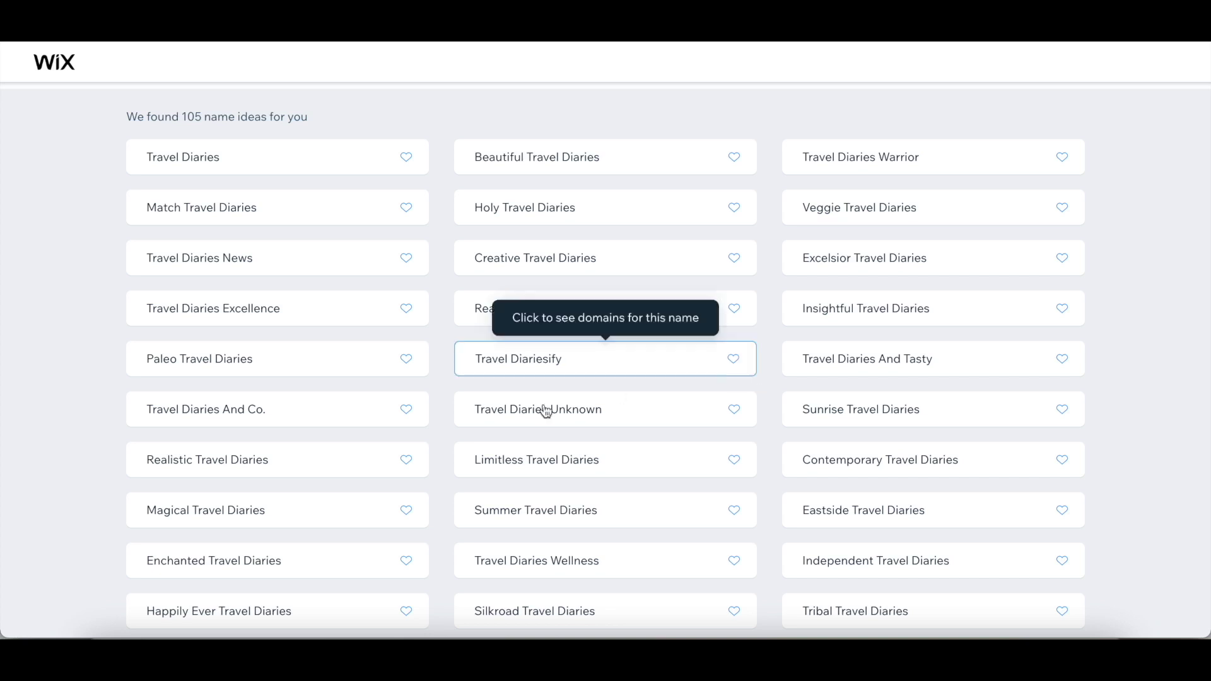
left_click(295, 407)
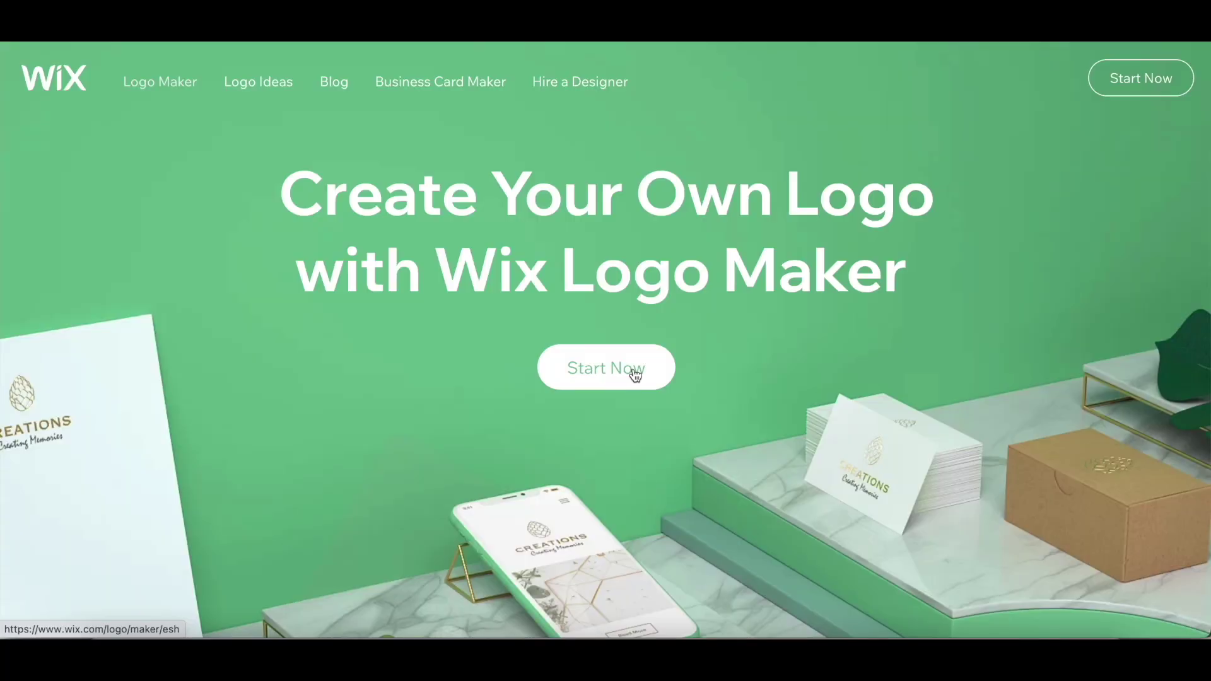
Step: Start a self-made logo in Wix Logo Maker with the business name "The Travel Diaries" and no tagline
left_click(633, 371)
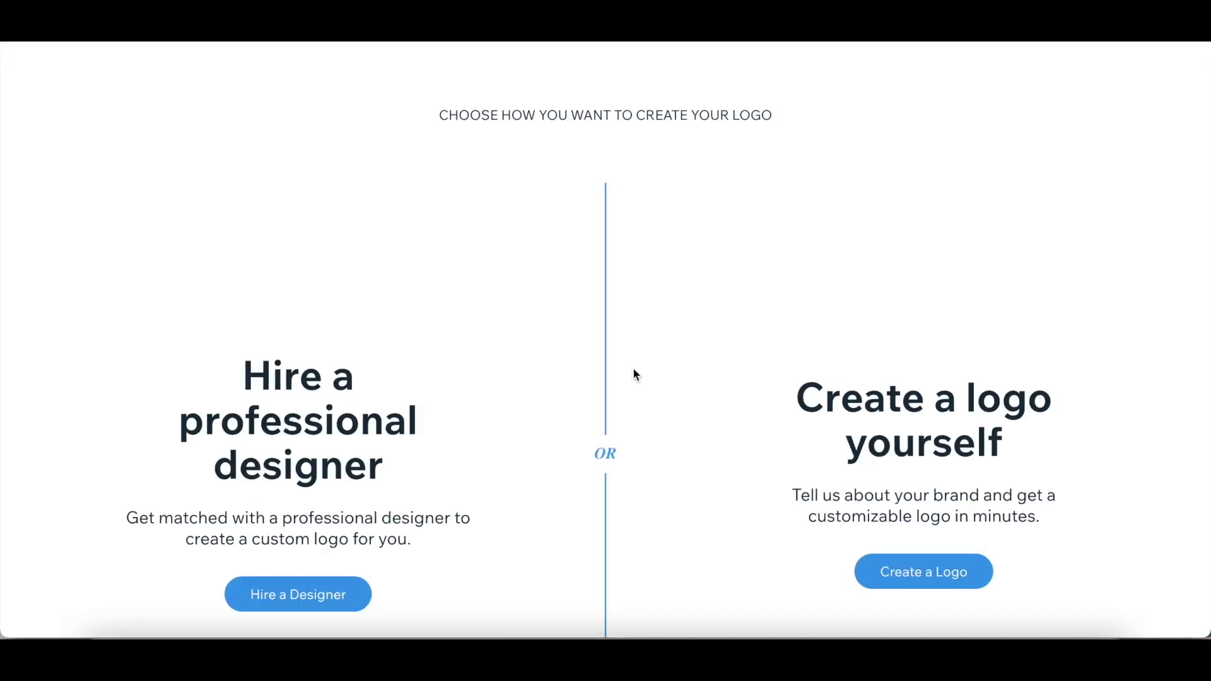
scroll(633, 369, "down", 1)
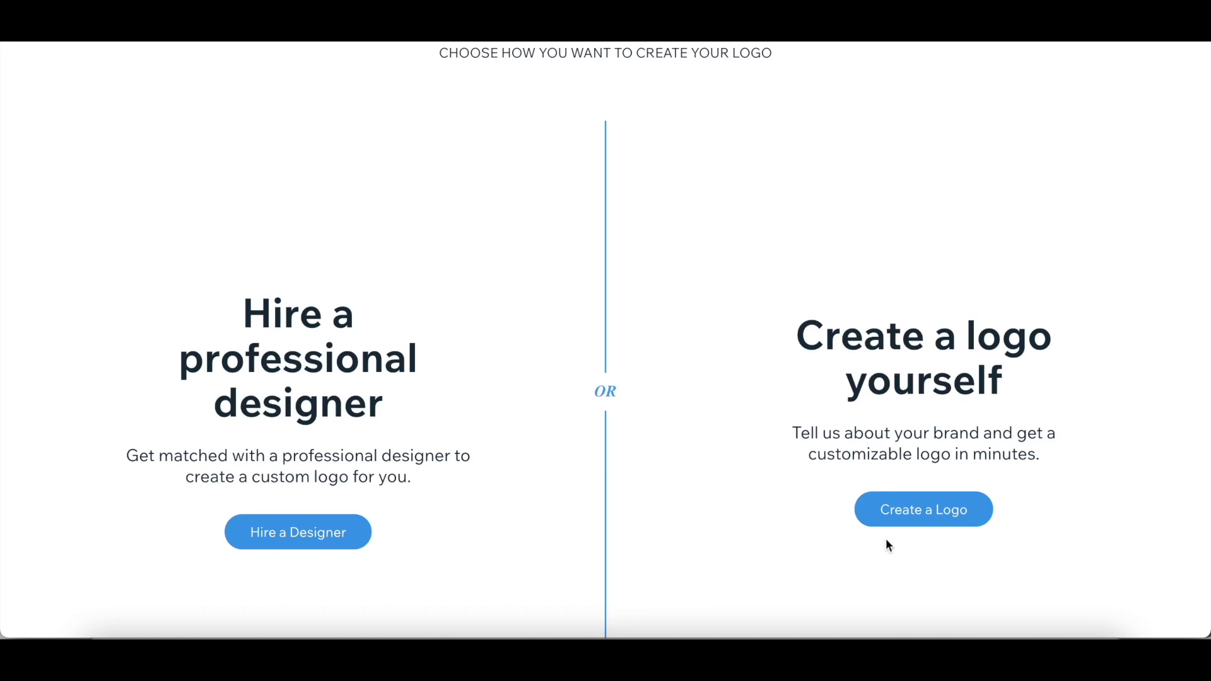
left_click(909, 523)
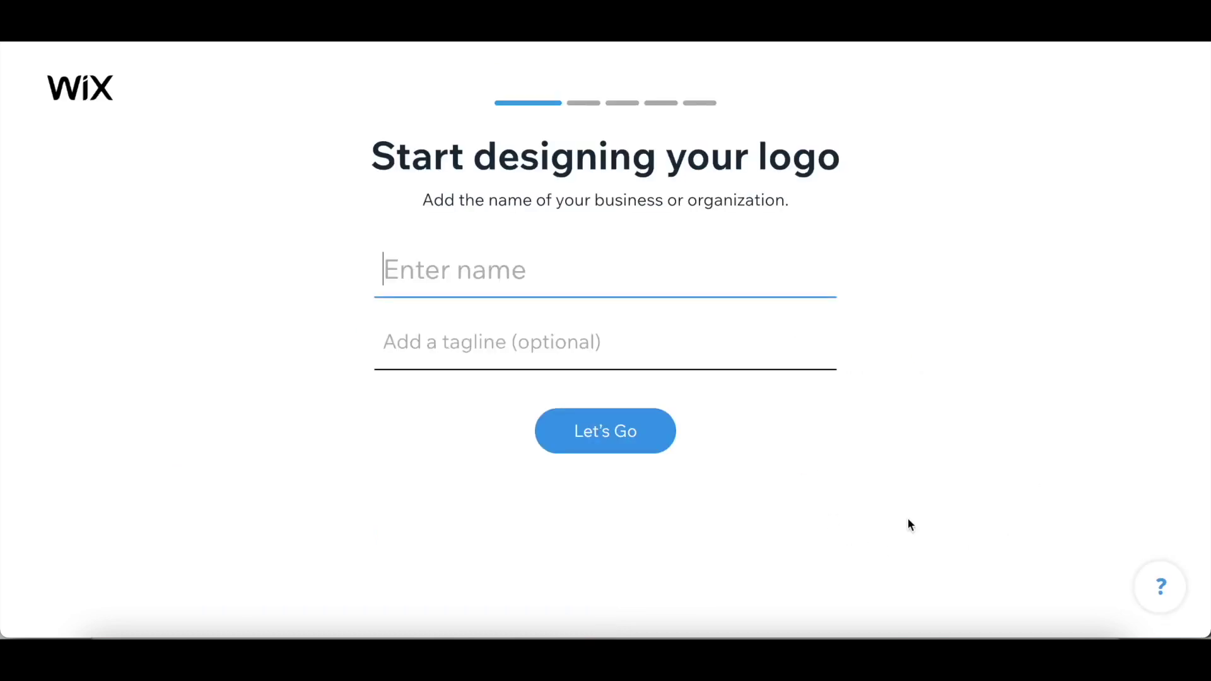
type("The Travel ")
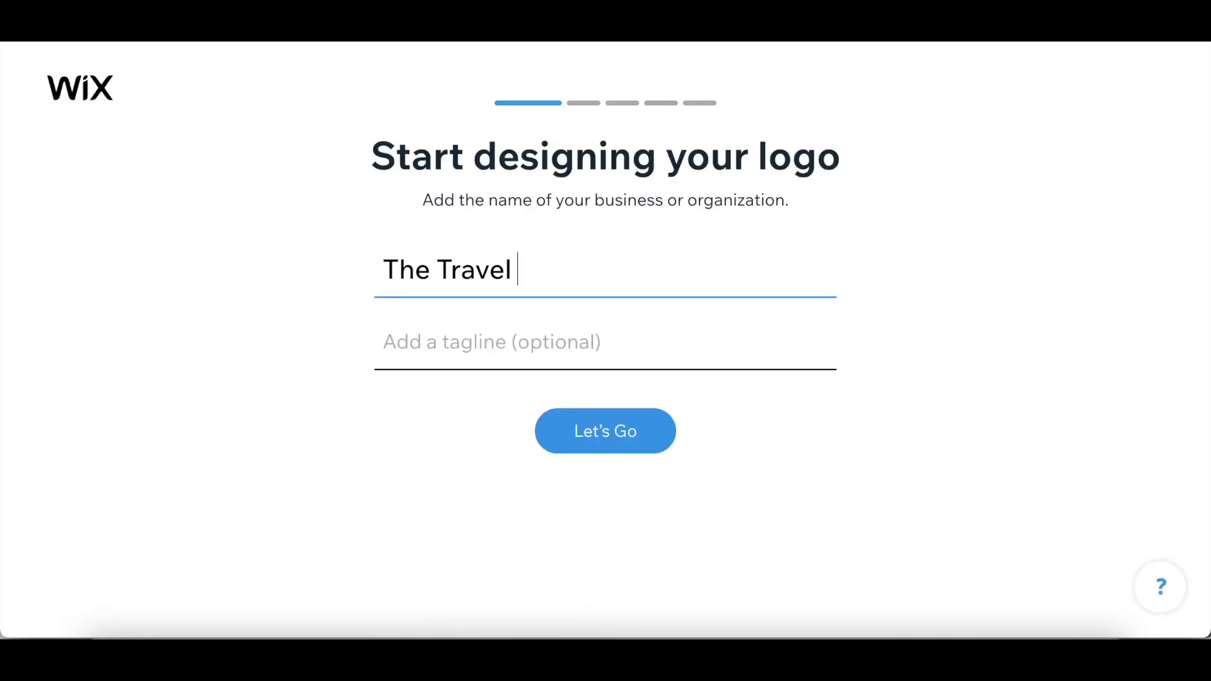
type("Diaries")
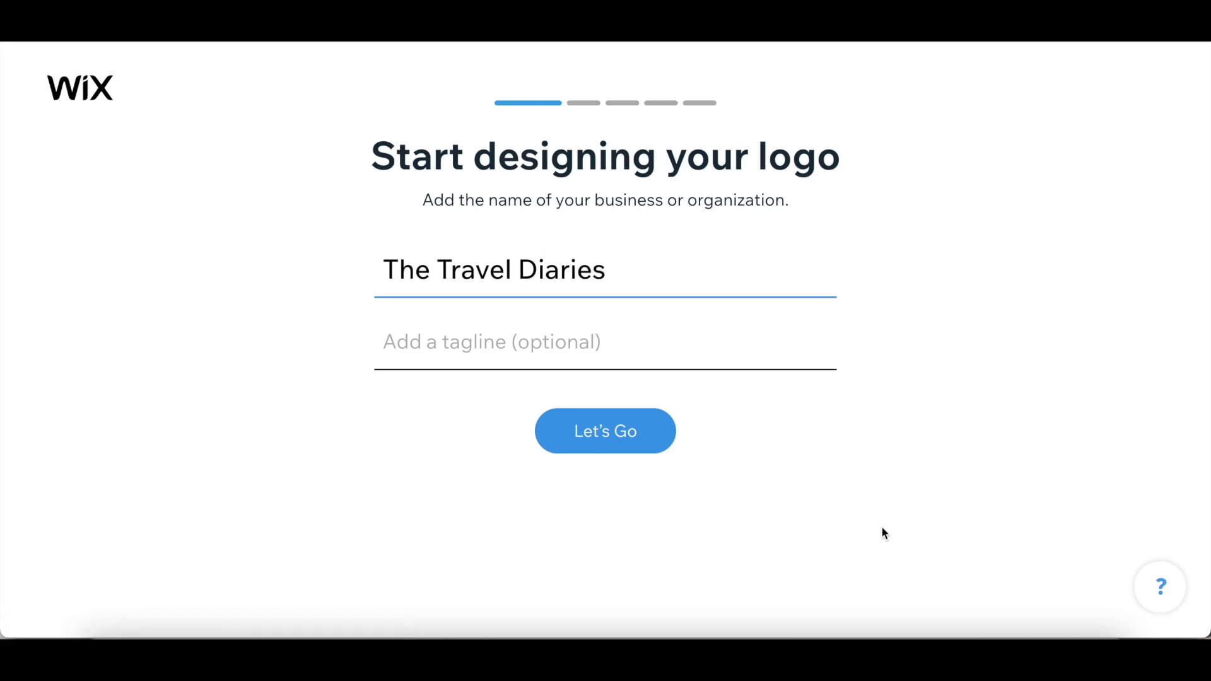
left_click(660, 435)
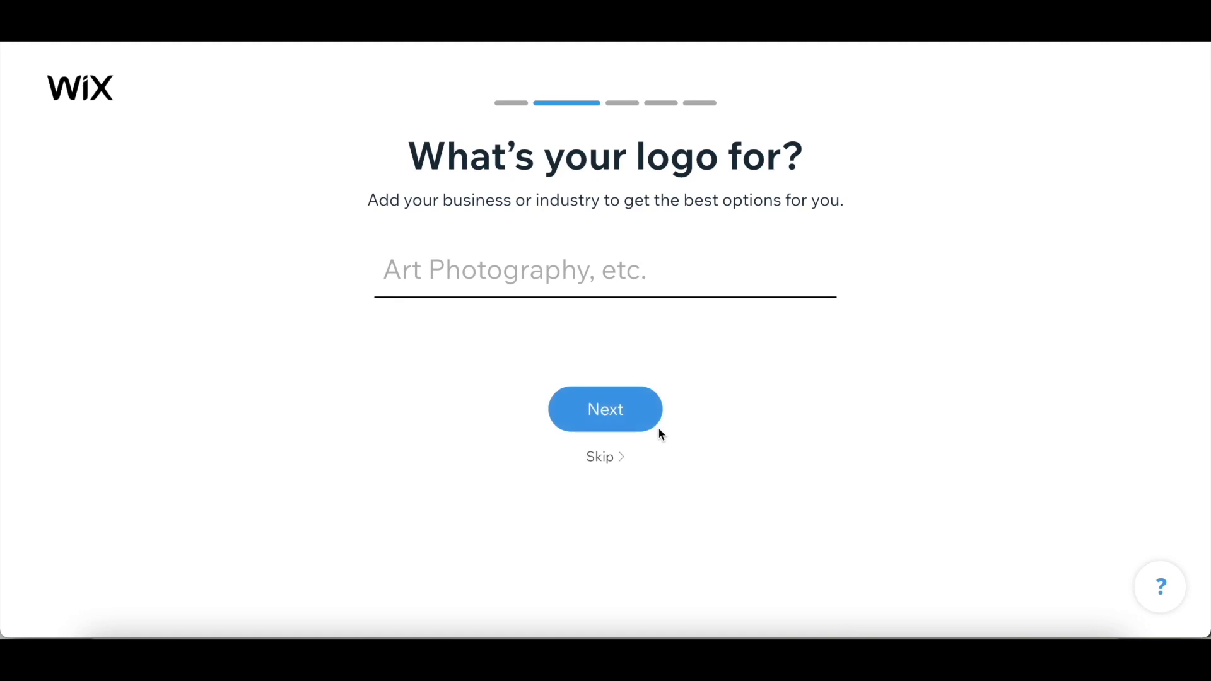
Step: Search "Poster" for the logo's business type, accept a suggestion, and submit Modern, Timeless and Fresh as the logo's look and feel
type("Poster")
left_click(514, 372)
left_click(624, 414)
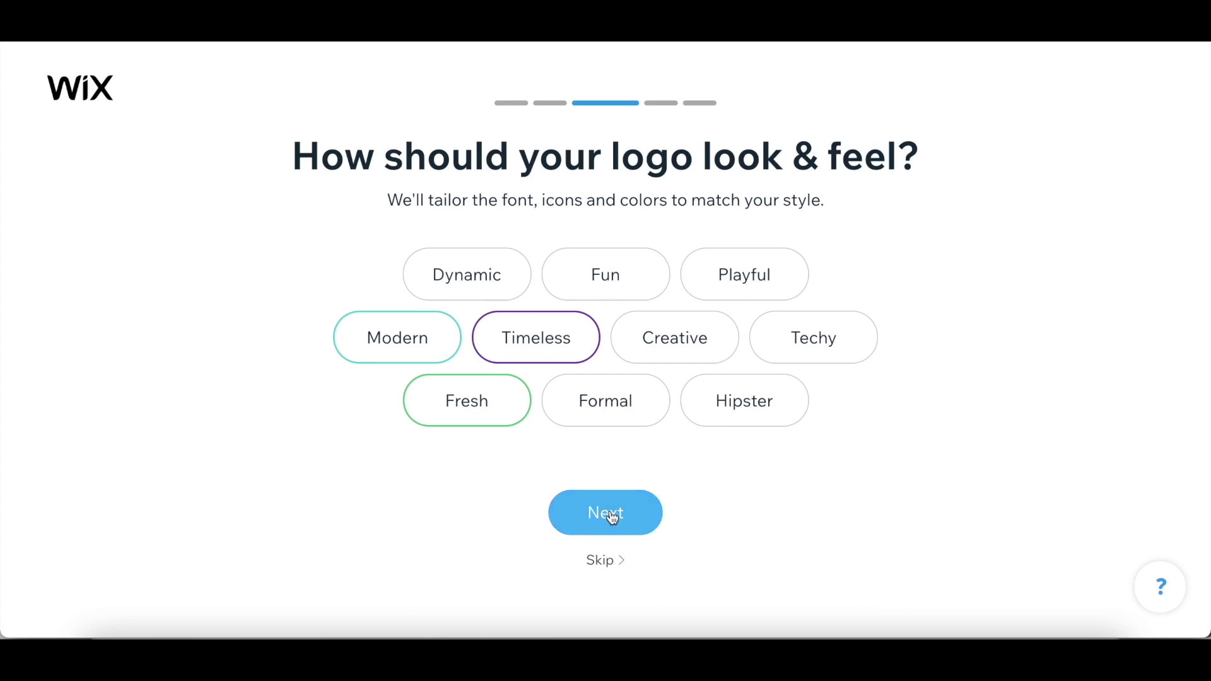
left_click(606, 512)
Step: Answer the remaining logo preference choices to reach the question about where the logo is used
left_click(533, 392)
left_click(533, 393)
left_click(553, 479)
left_click(719, 387)
left_click(533, 478)
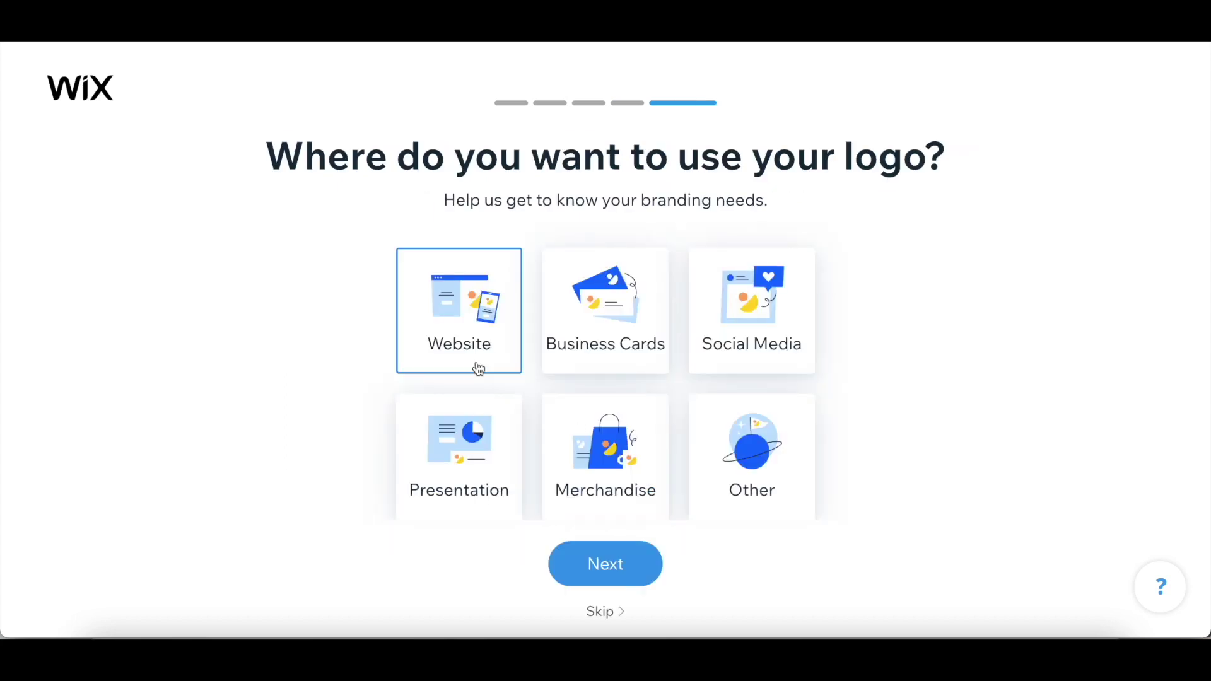
Step: Submit Website as the logo's use, browse the generated designs, and customize the one with the stacked name beside a vertical line
left_click(620, 564)
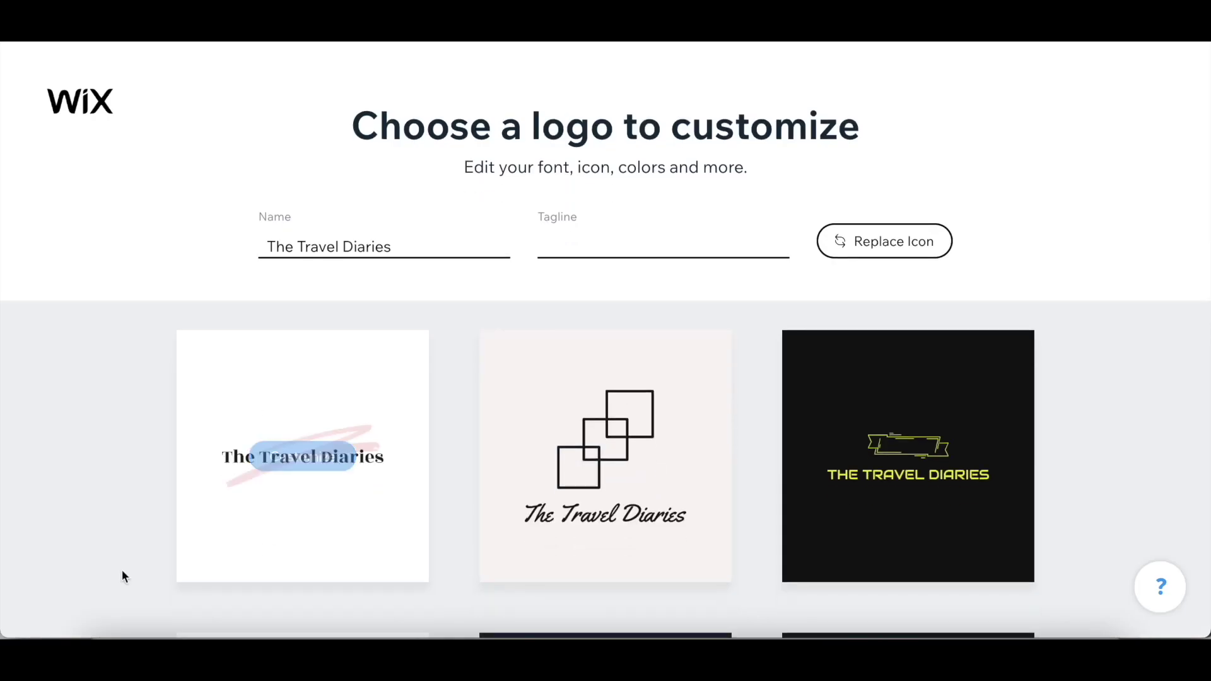
scroll(122, 571, "down", 7)
scroll(1047, 468, "down", 15)
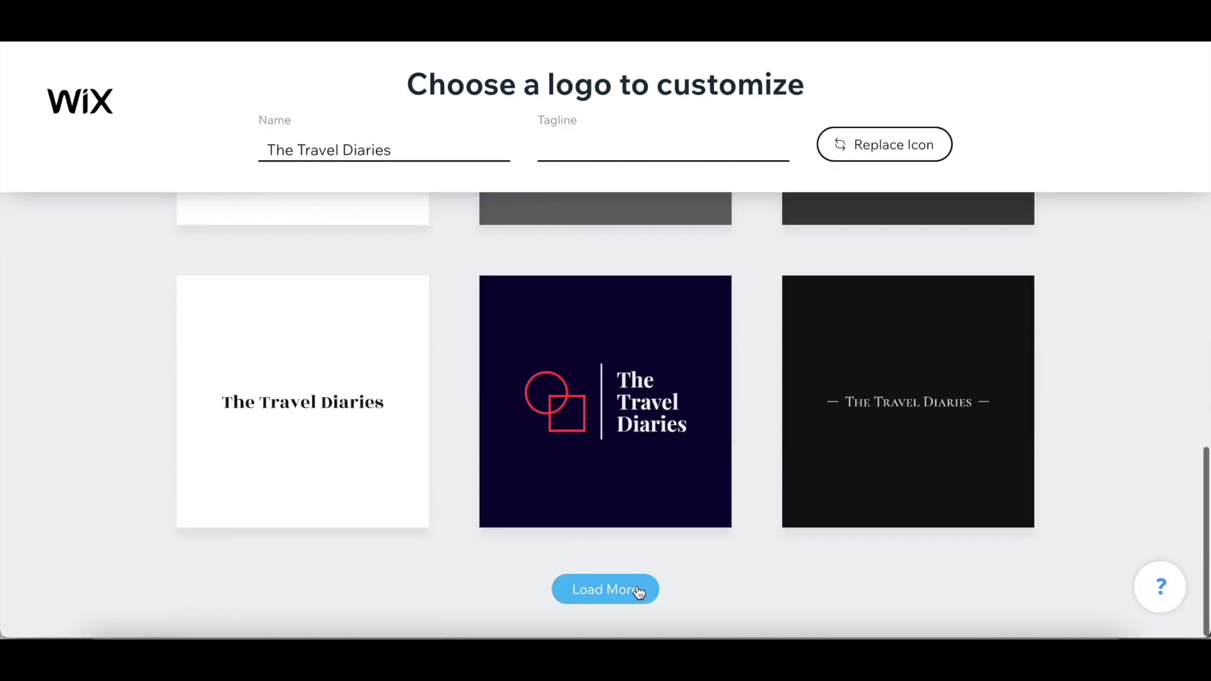
scroll(1087, 497, "down", 15)
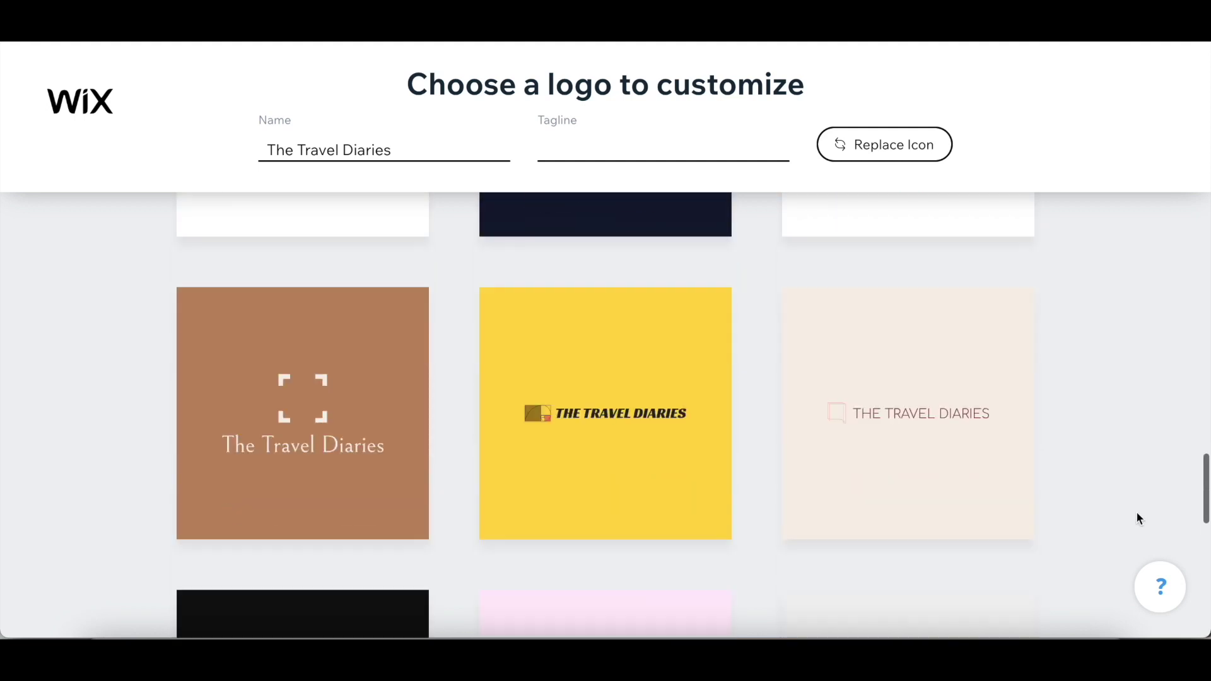
scroll(1101, 478, "down", 15)
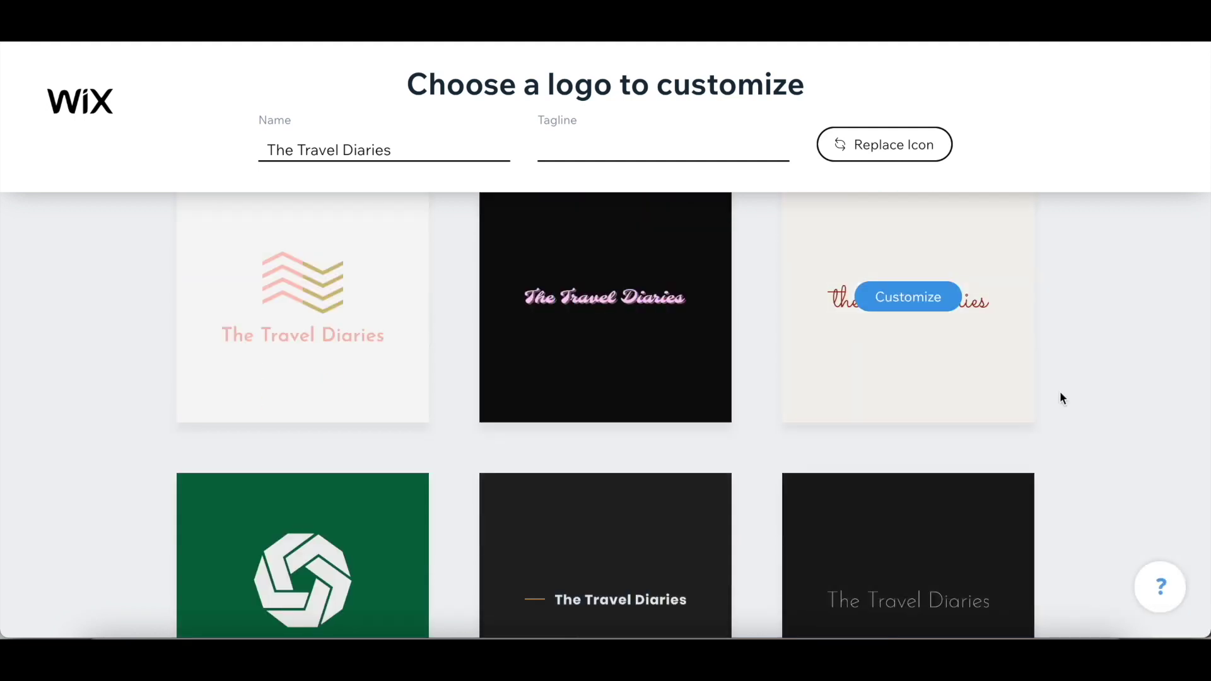
scroll(1186, 509, "down", 10)
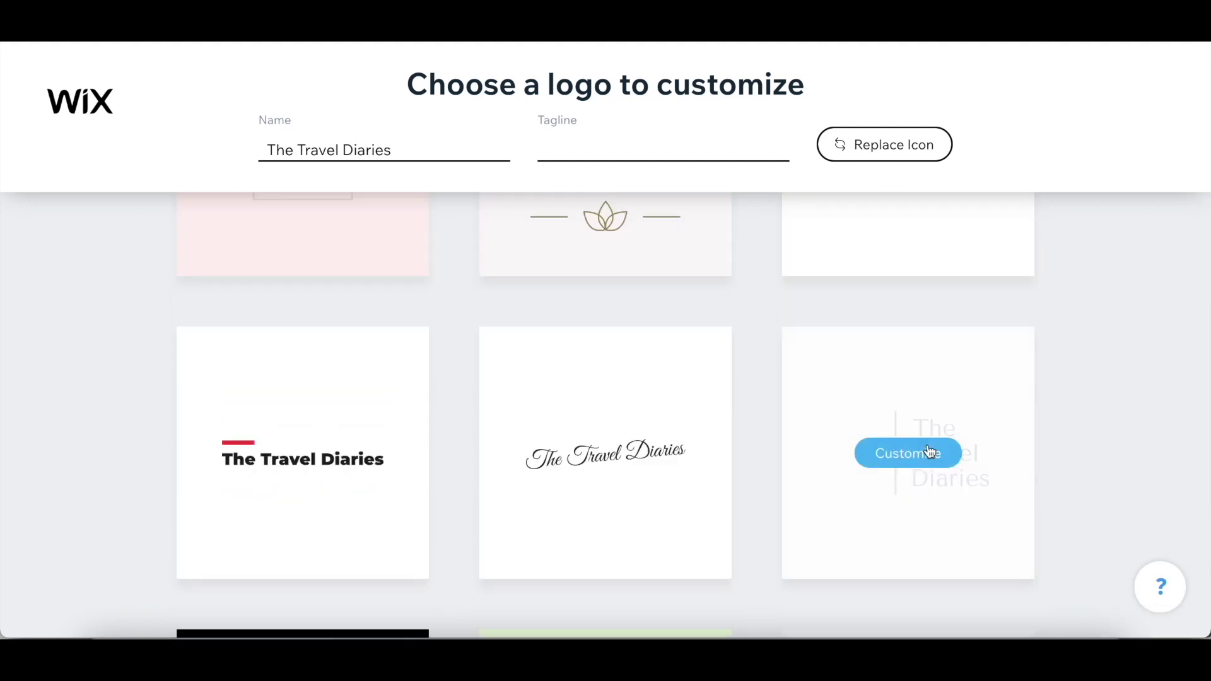
left_click(935, 458)
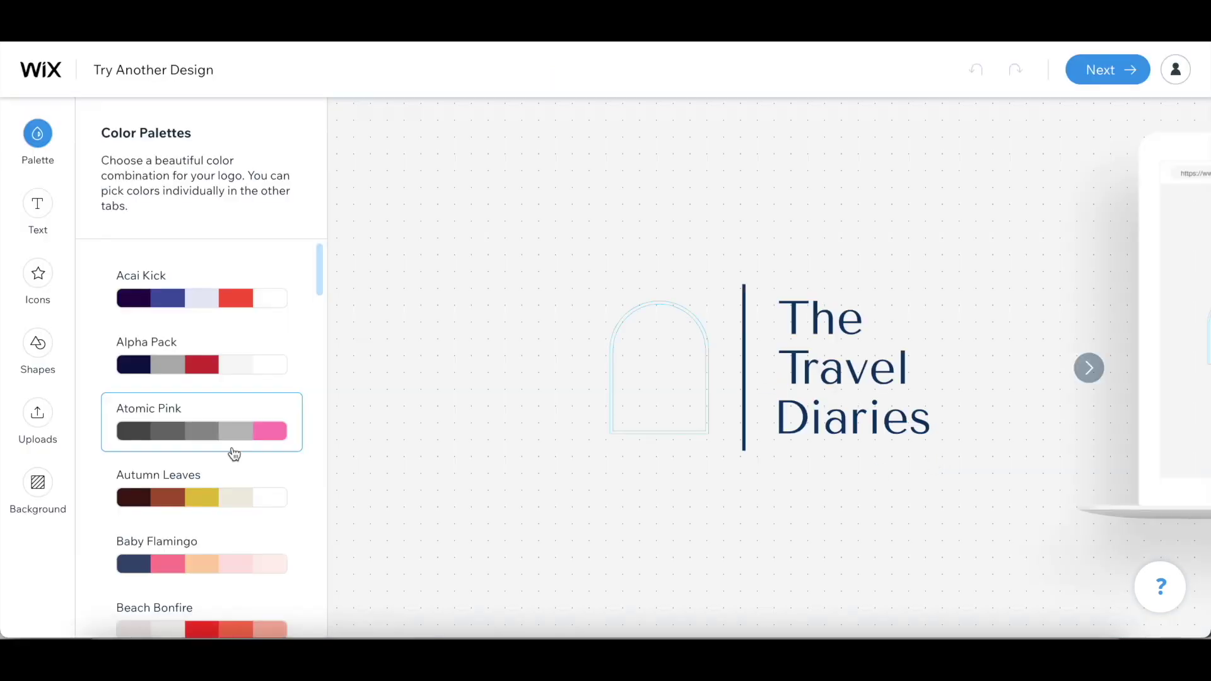
Step: Apply the Baby Flamingo color palette to the logo and check its mockup on the laptop
scroll(240, 524, "down", 1)
scroll(238, 545, "down", 1)
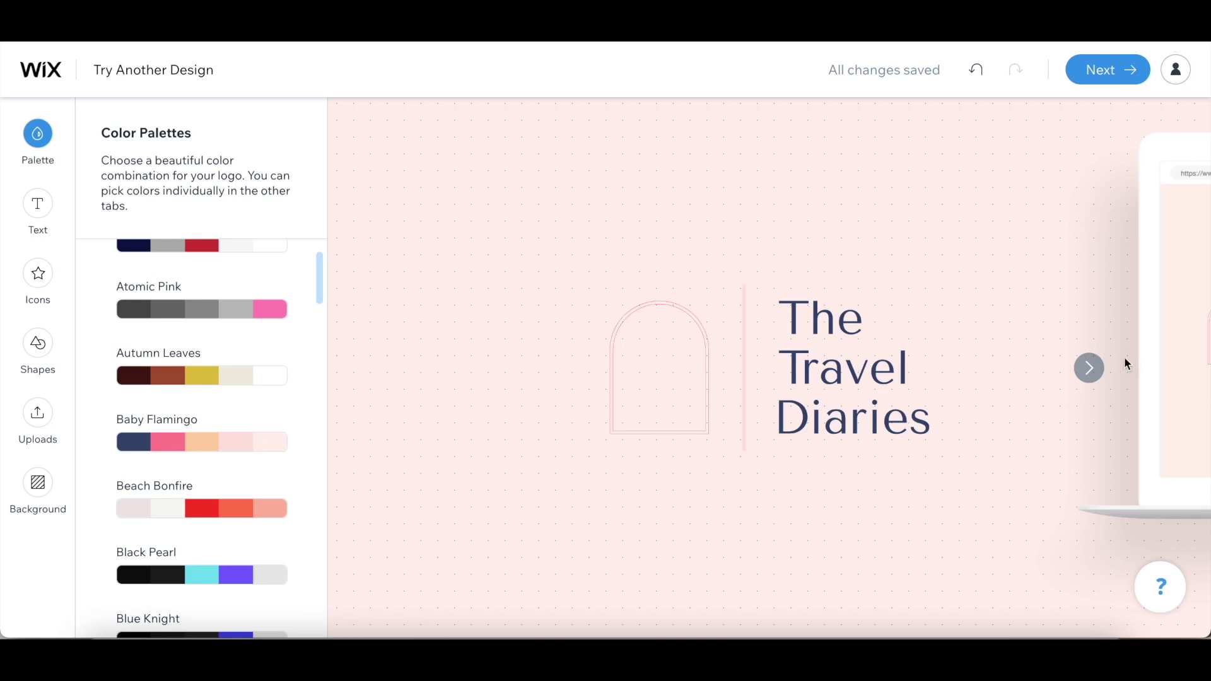
left_click(1089, 367)
Step: Open the logo's text settings and look through the available options
left_click(38, 203)
left_click(224, 295)
scroll(214, 353, "down", 3)
scroll(221, 401, "down", 1)
scroll(221, 401, "up", 3)
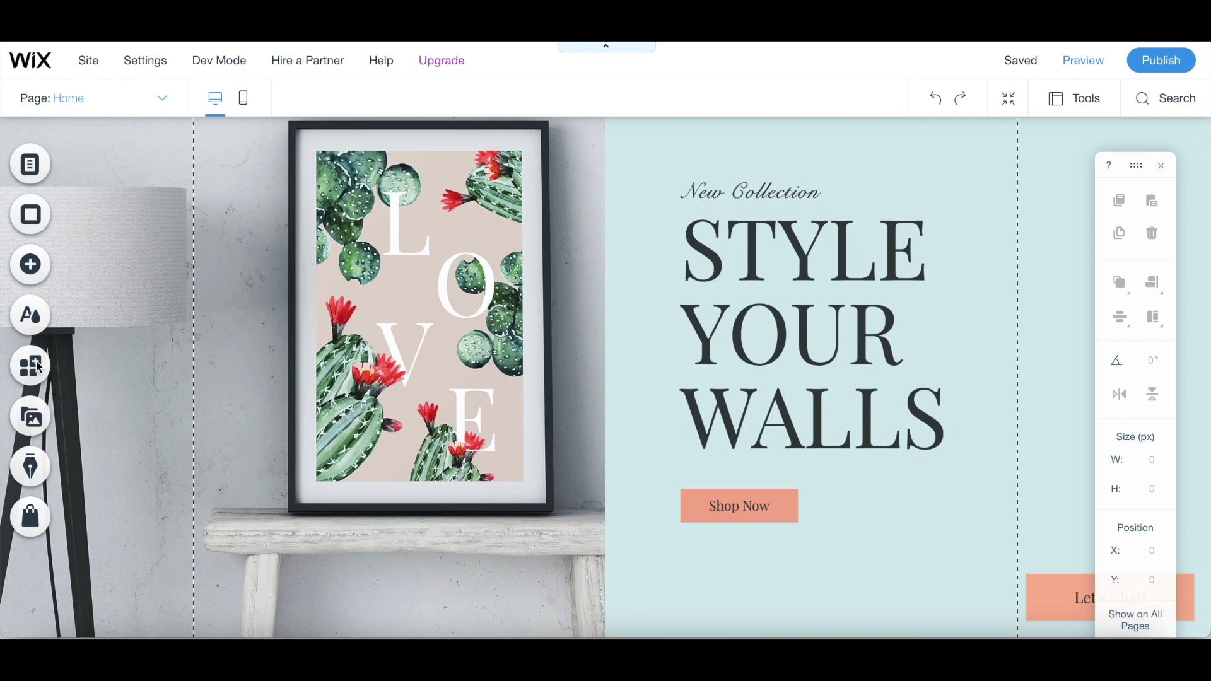
Step: In the site editor, find Printful in the App Market, add it to the site, and approve its access
left_click(39, 368)
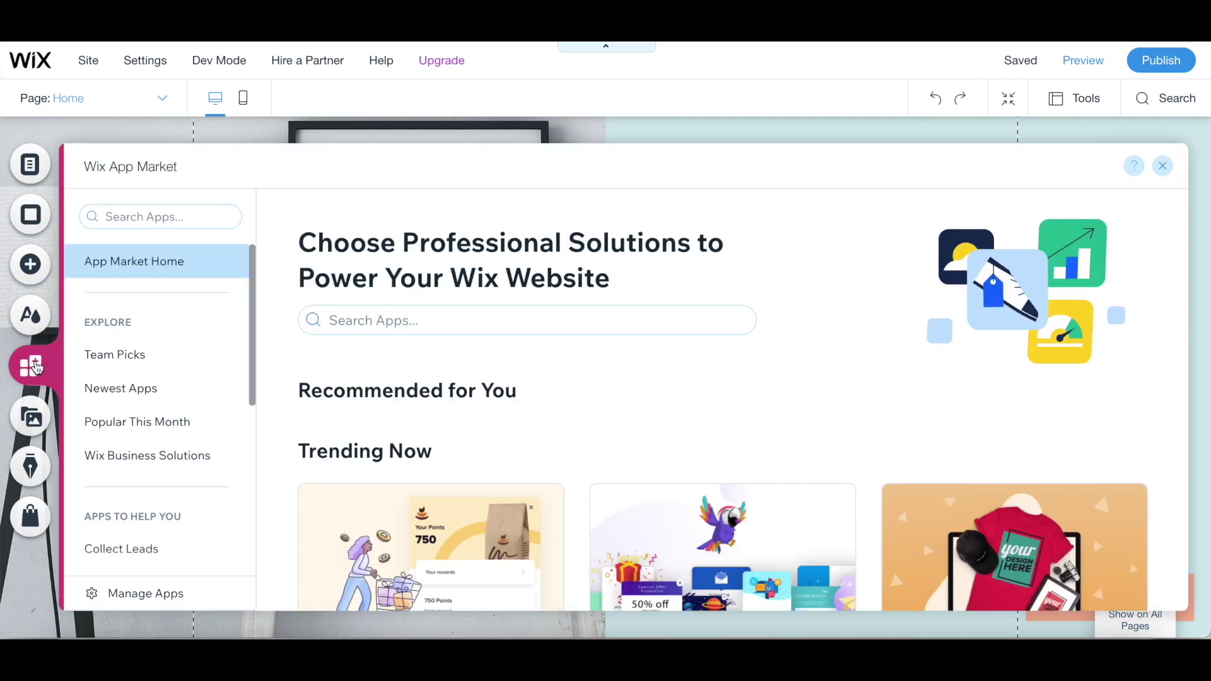
left_click(357, 330)
type("printful")
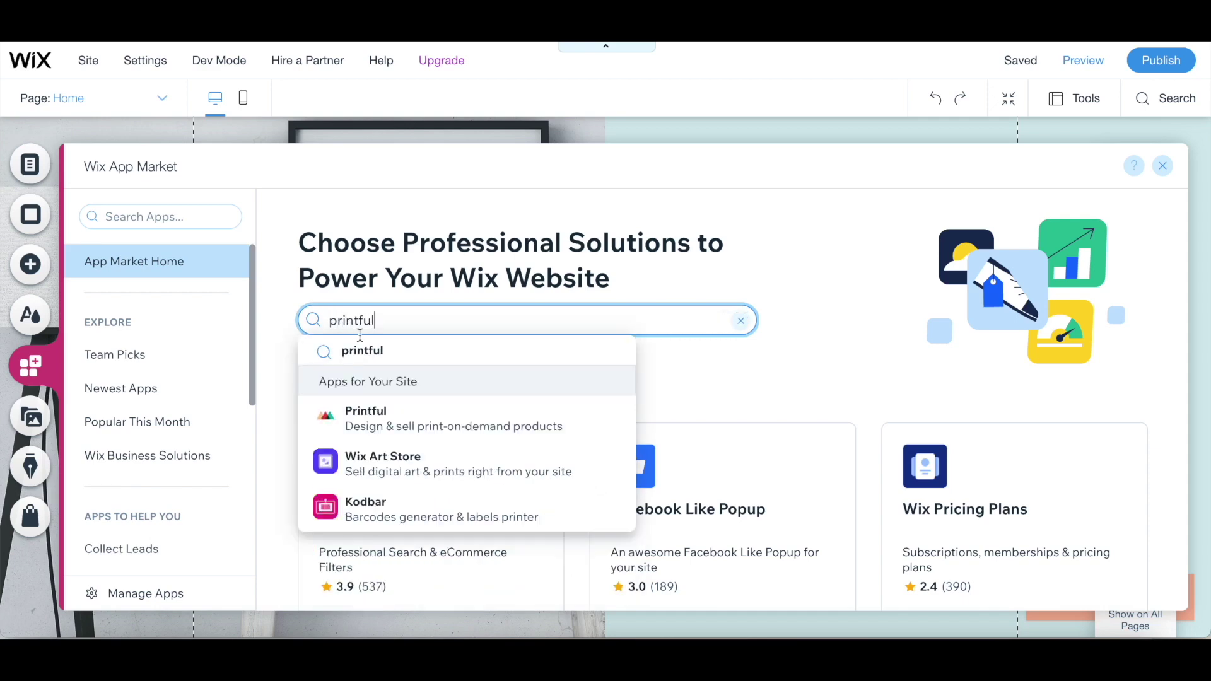
left_click(379, 426)
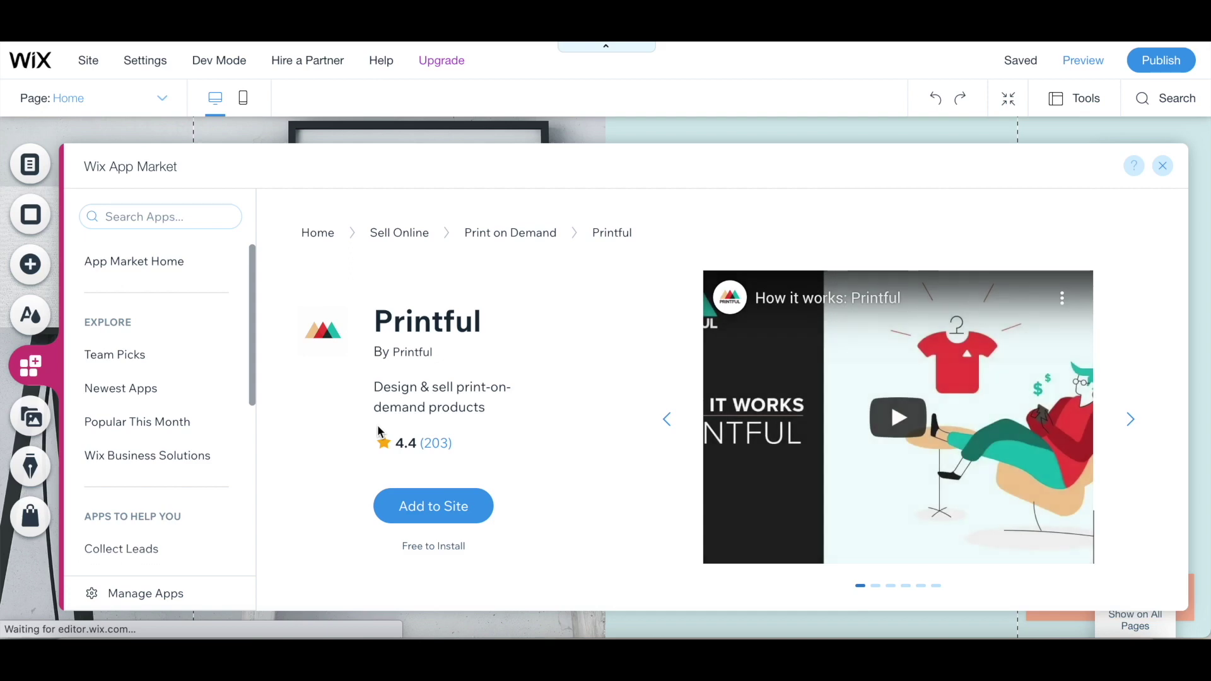
left_click(428, 512)
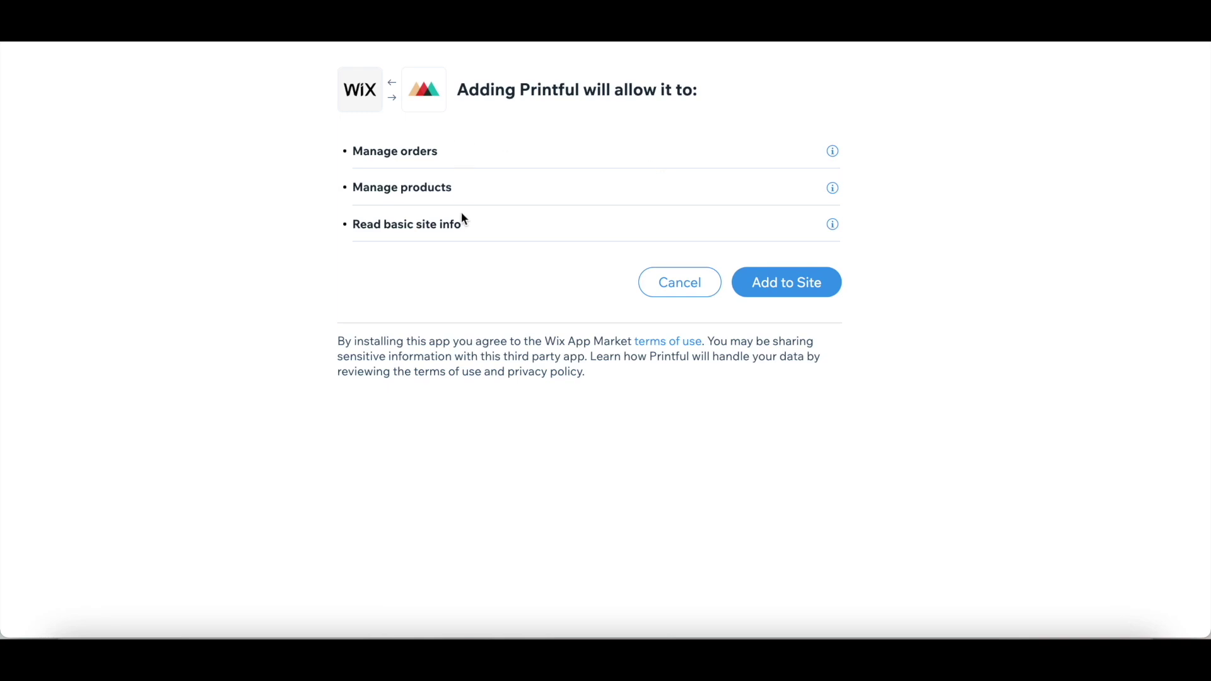
left_click(770, 296)
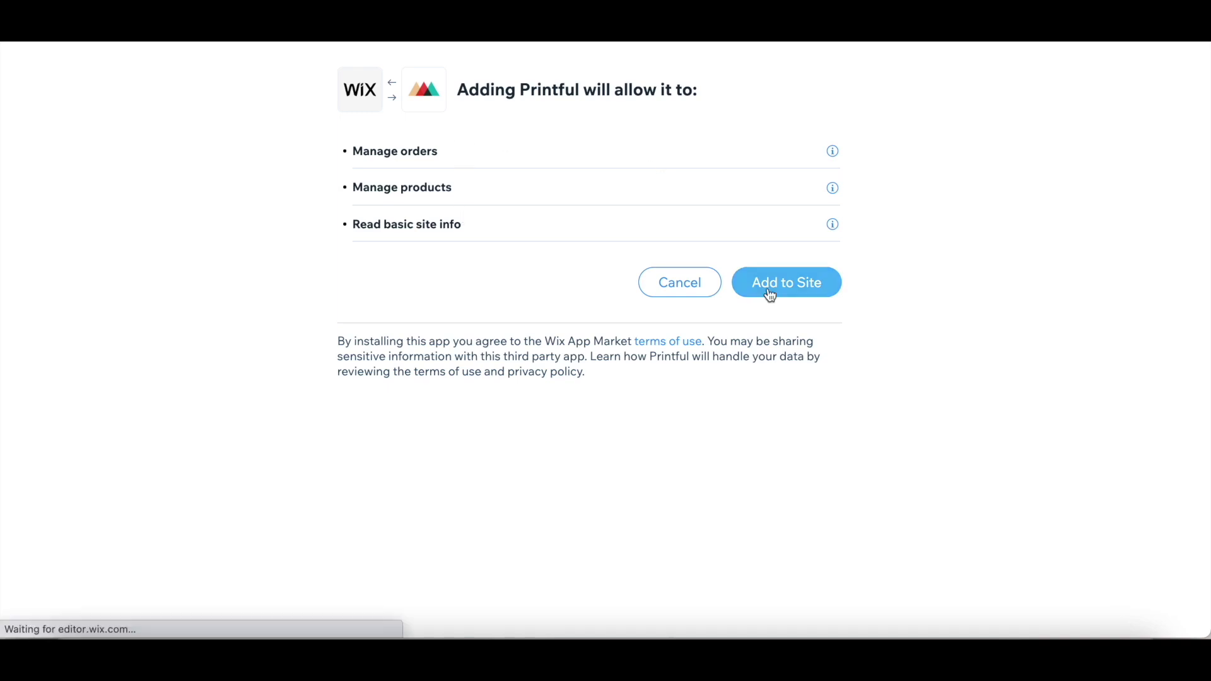
left_click(551, 215)
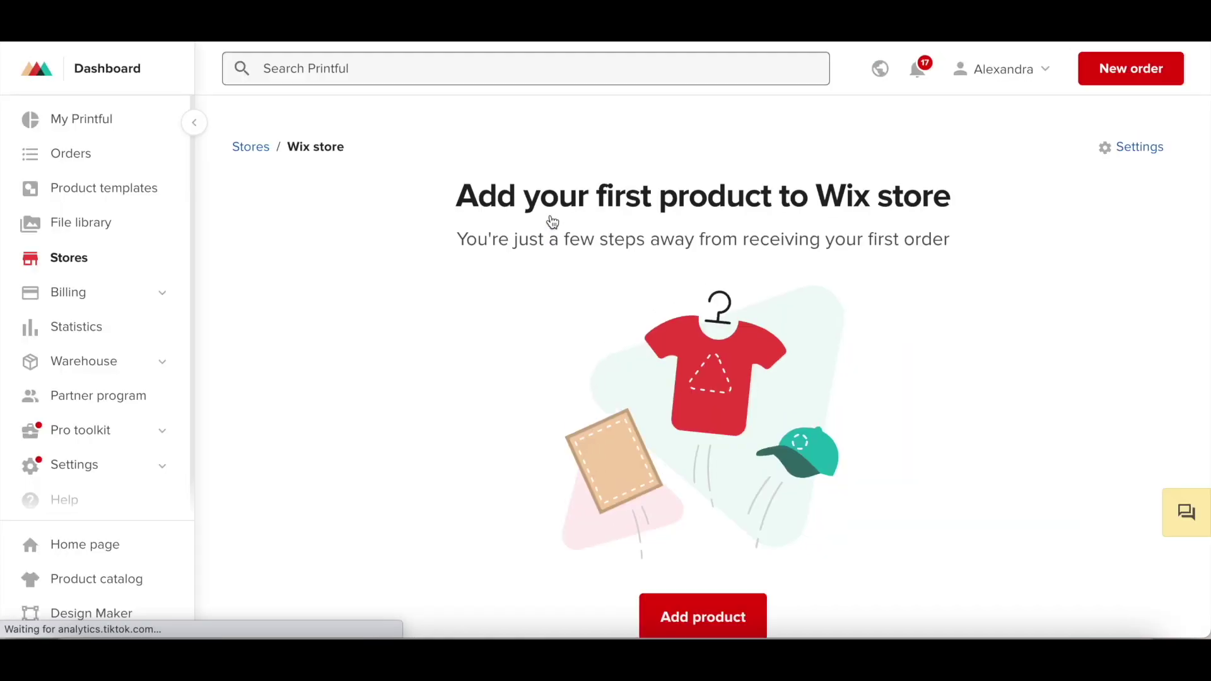
Step: Start a new product for the Wix store in Printful and choose Enhanced Matte Paper Poster (in) from the Posters category
scroll(533, 246, "down", 2)
scroll(532, 243, "up", 2)
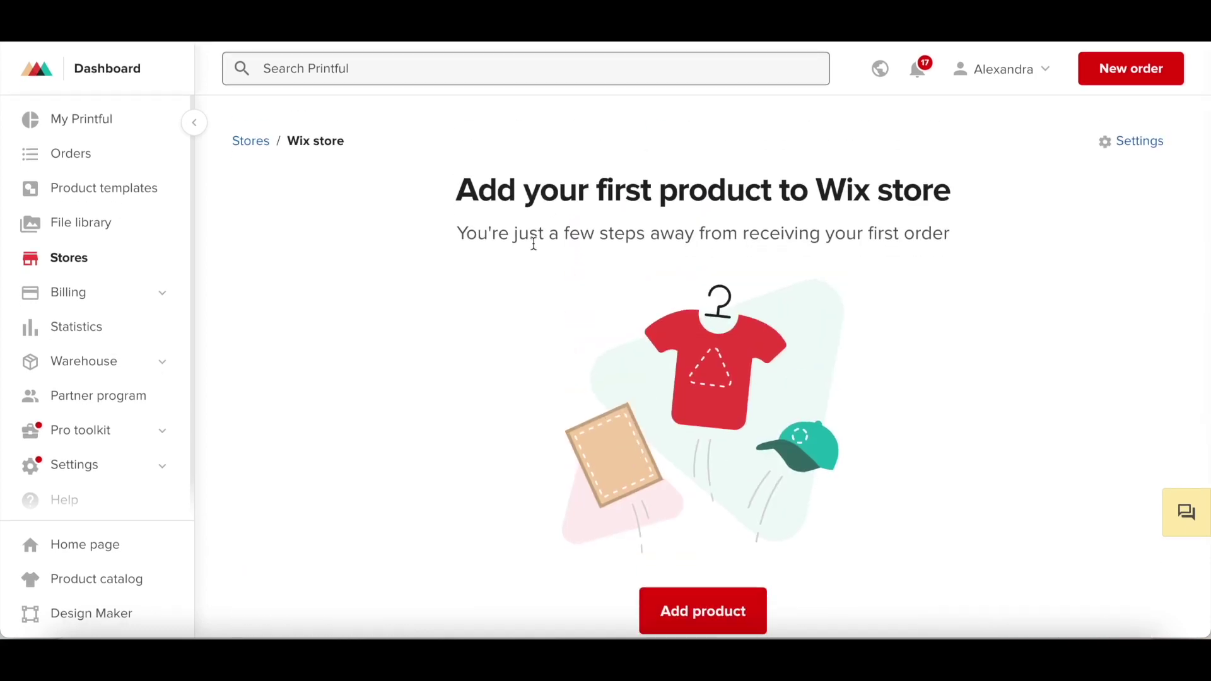
scroll(534, 248, "down", 1)
left_click(697, 594)
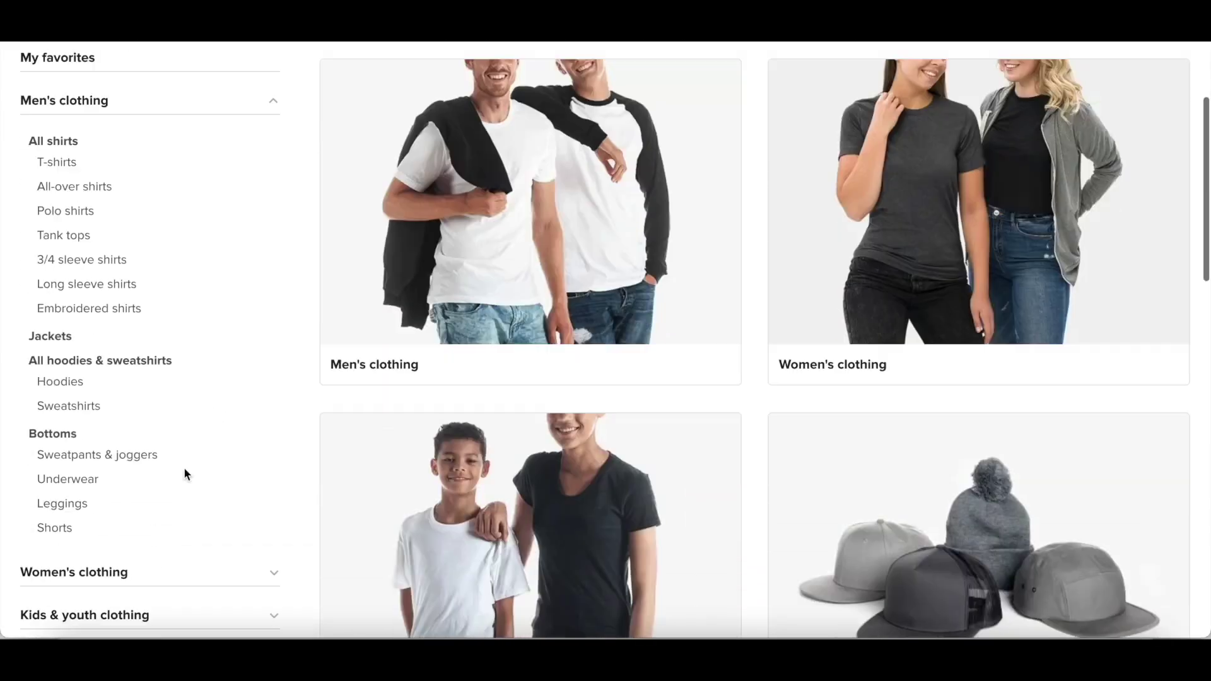
scroll(185, 472, "down", 20)
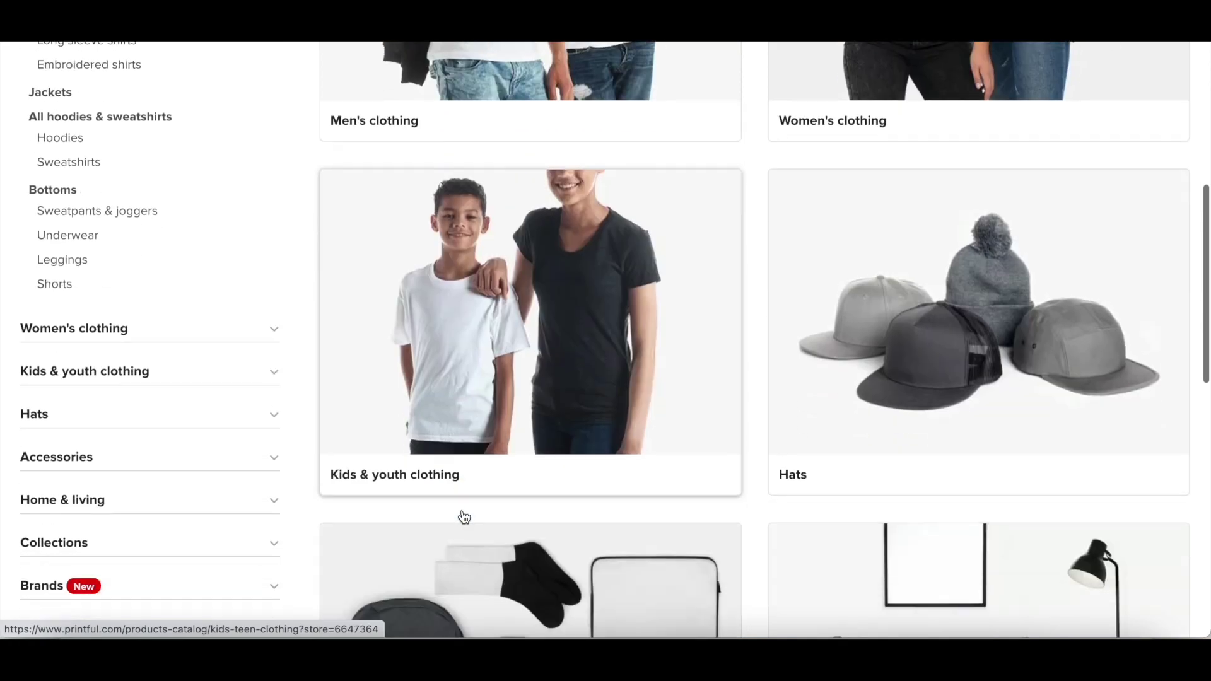
scroll(668, 467, "down", 2)
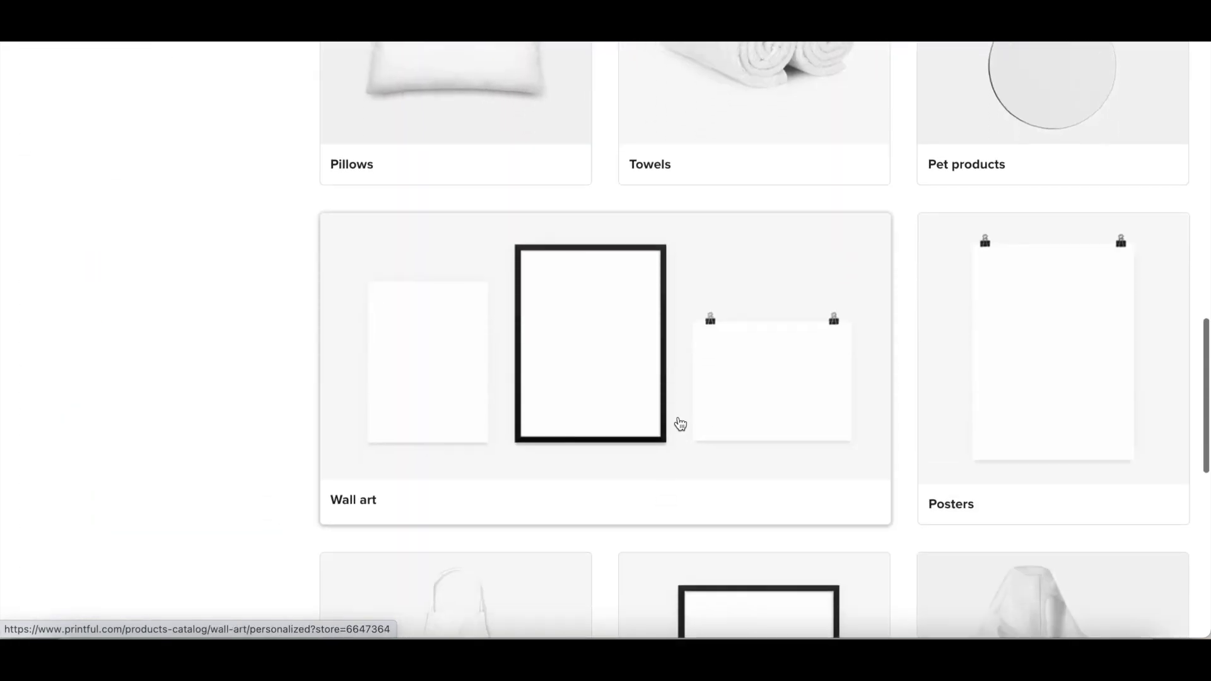
left_click(992, 398)
scroll(946, 399, "down", 2)
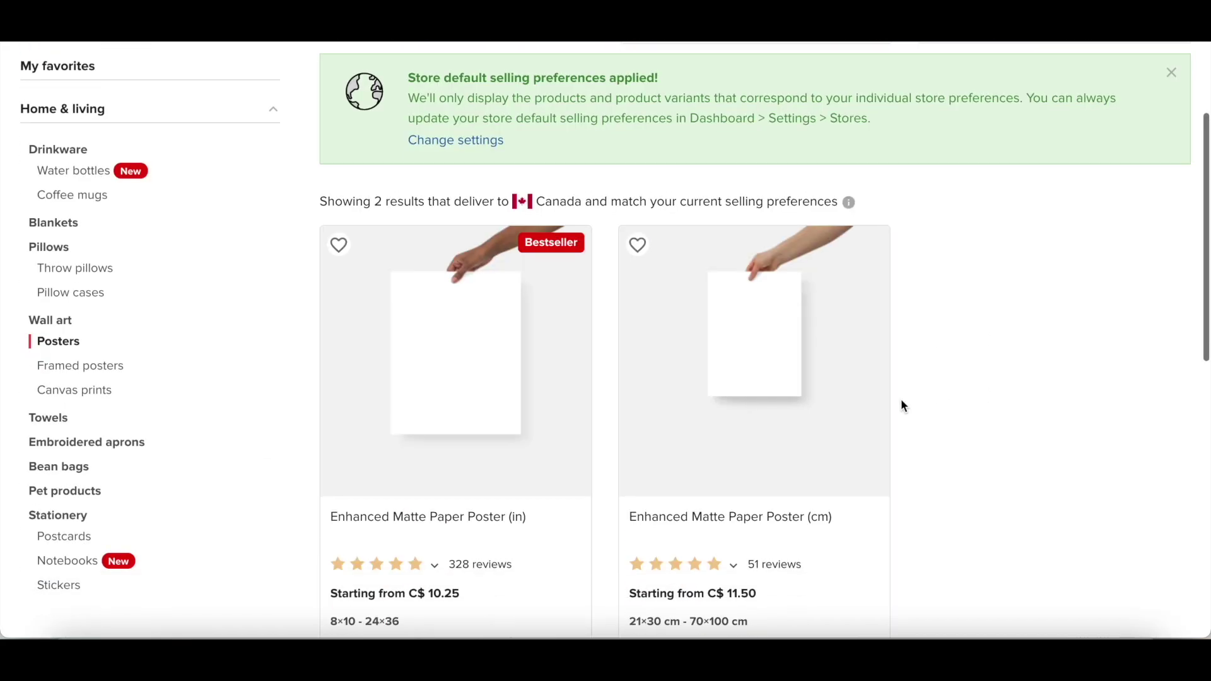
left_click(476, 376)
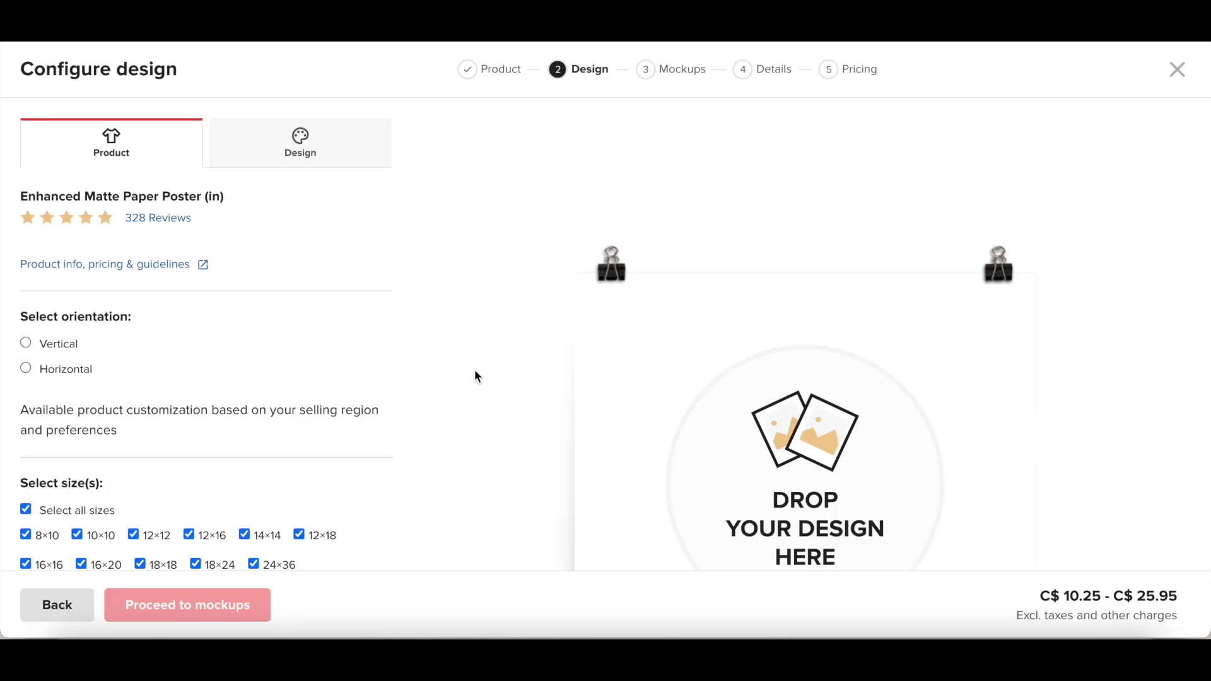
Step: Use the succulent photo from the store's file library as the poster design in all sizes
scroll(474, 376, "down", 2)
left_click(675, 404)
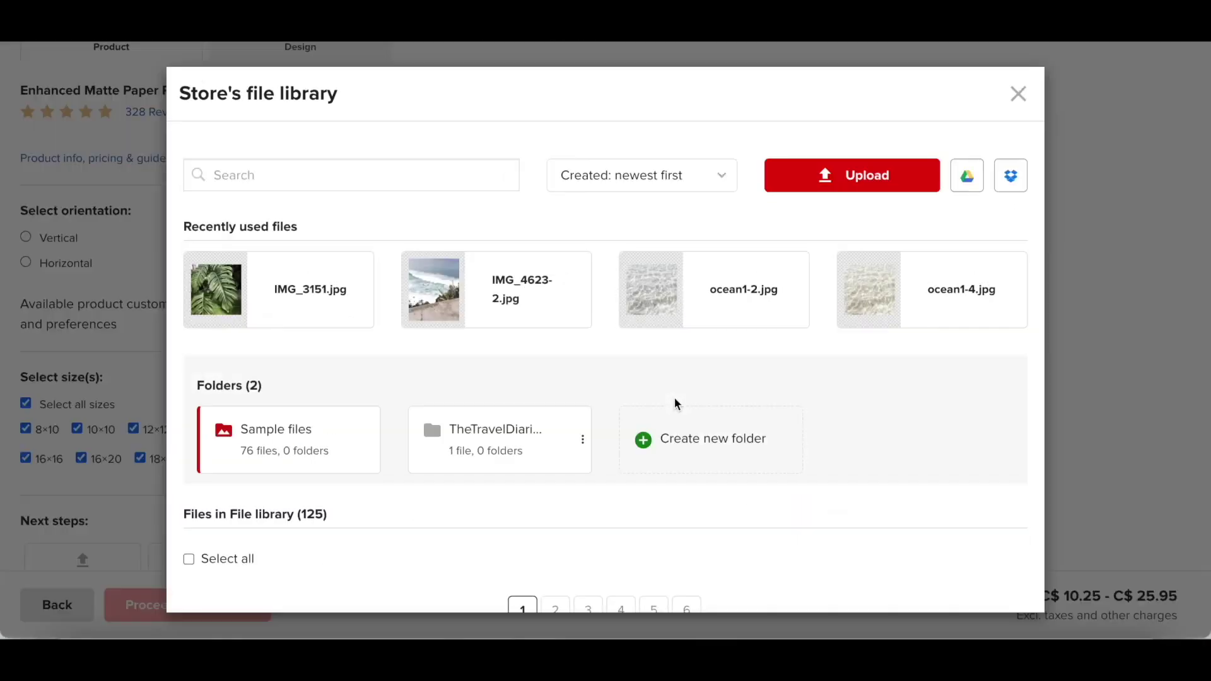
scroll(557, 427, "down", 8)
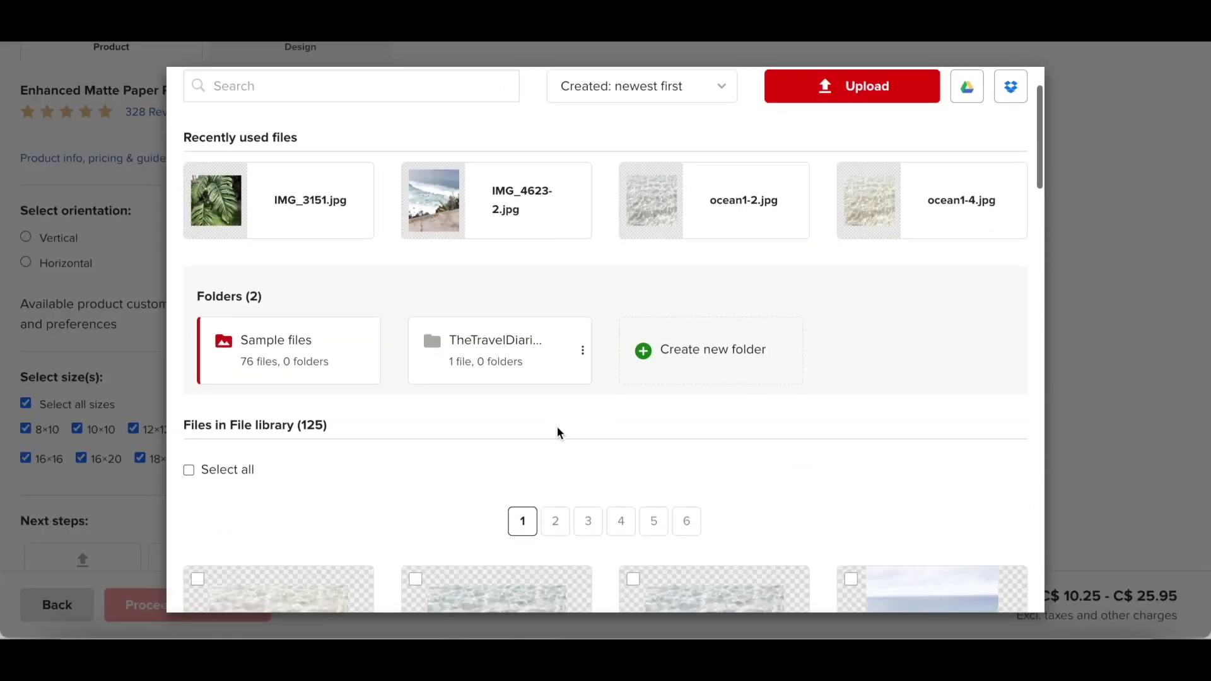
scroll(559, 434, "down", 5)
left_click(223, 392)
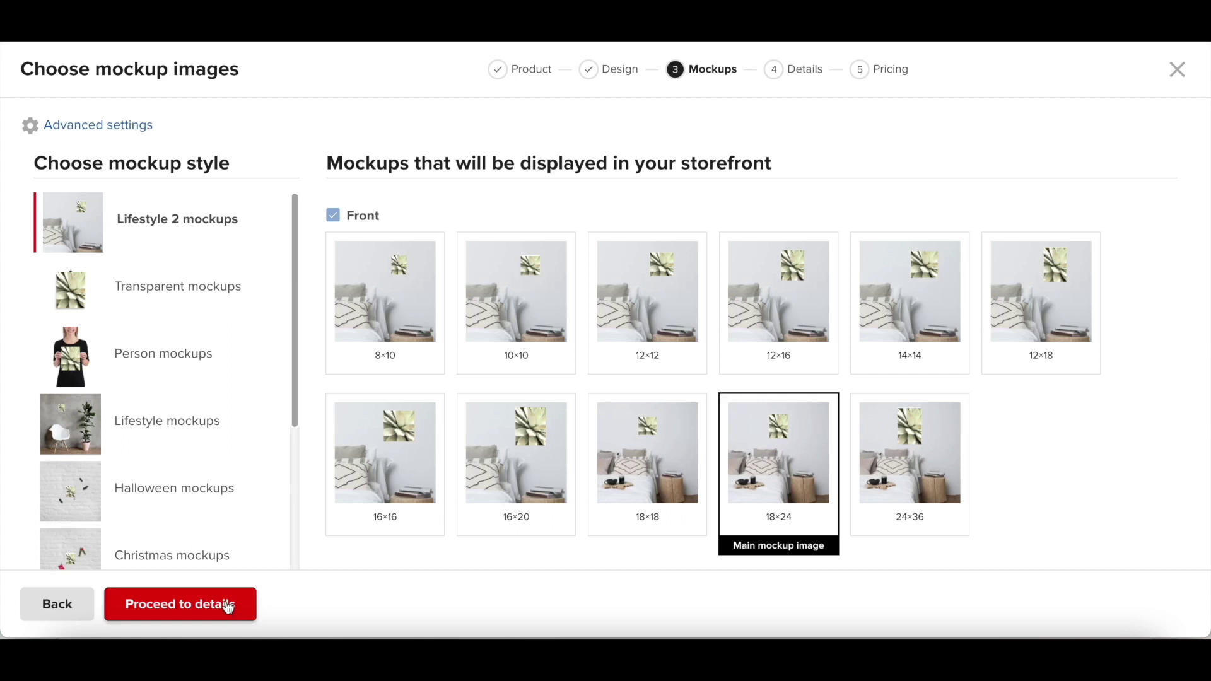
Step: Compare the Lifestyle mockup styles and choose Lifestyle 5 mockups for the storefront images
scroll(216, 482, "down", 7)
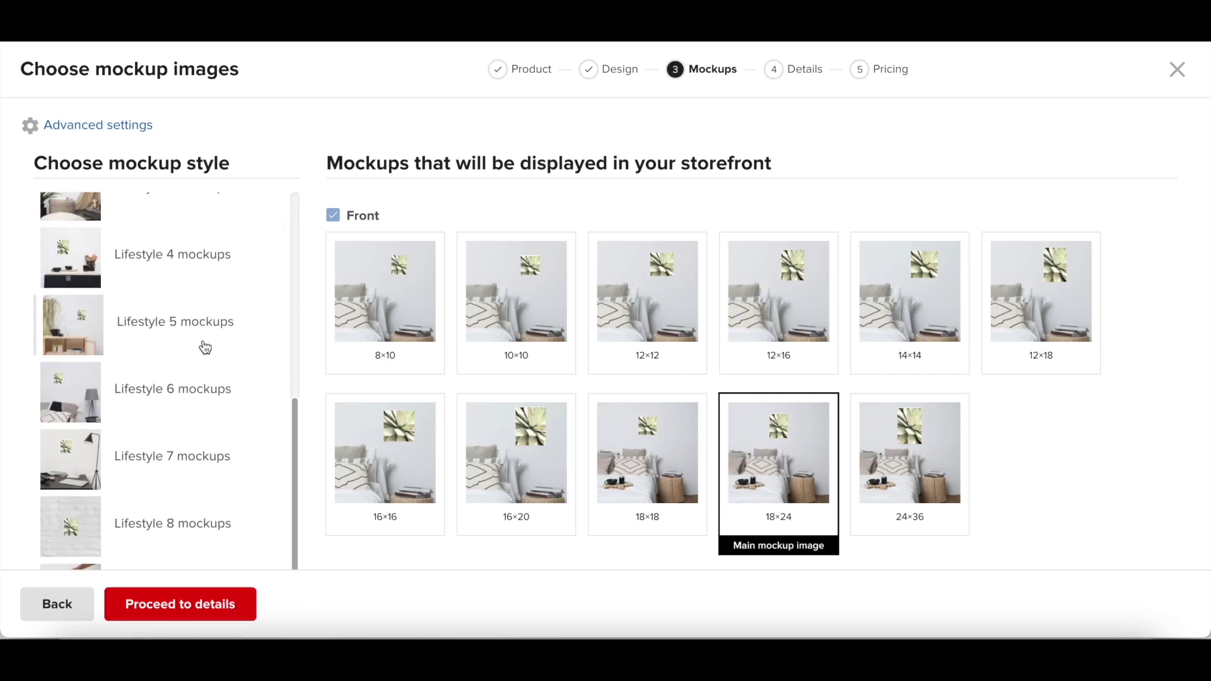
left_click(205, 347)
left_click(210, 280)
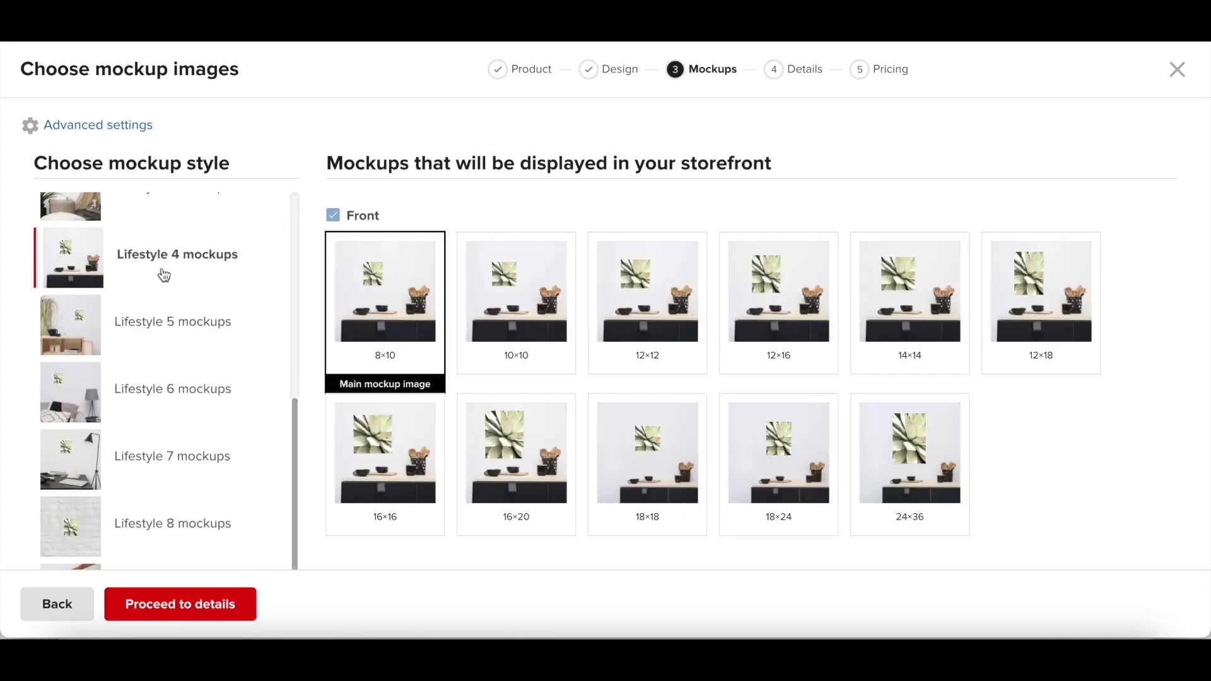
left_click(165, 333)
Step: Title the product "Aloe Verra Succulent Art Print" and replace "posters" with "art print" in the description
double_click(544, 159)
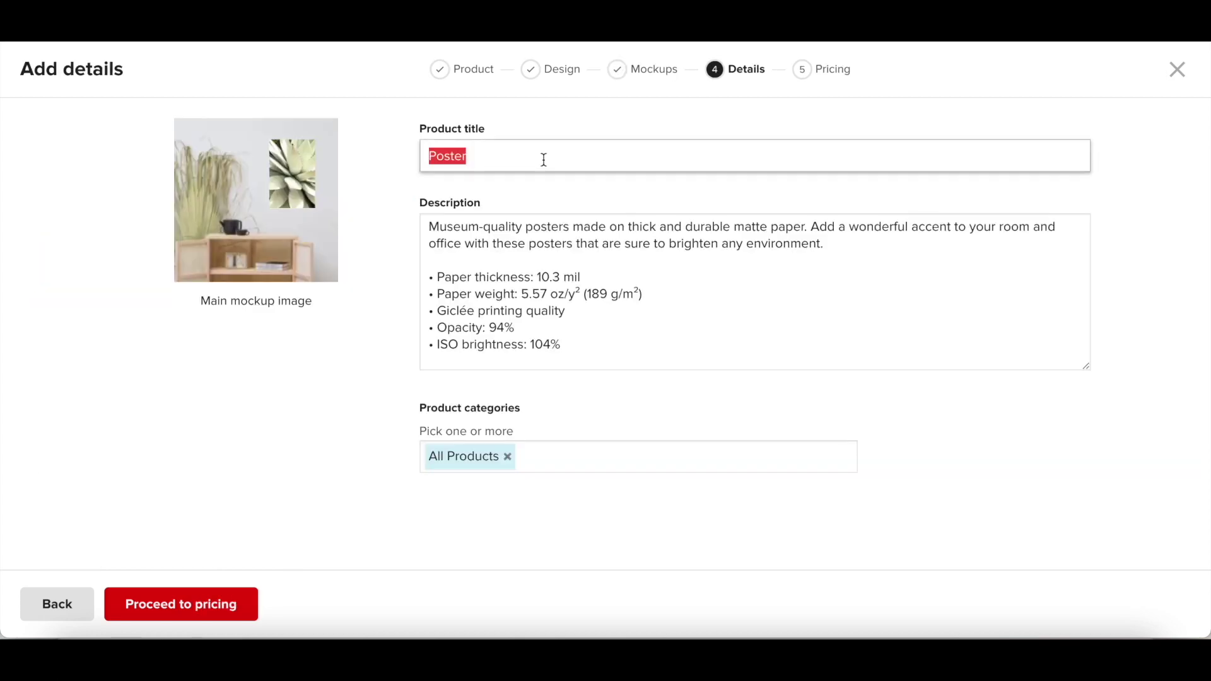
type("Aloe Verra Succulent Art Print")
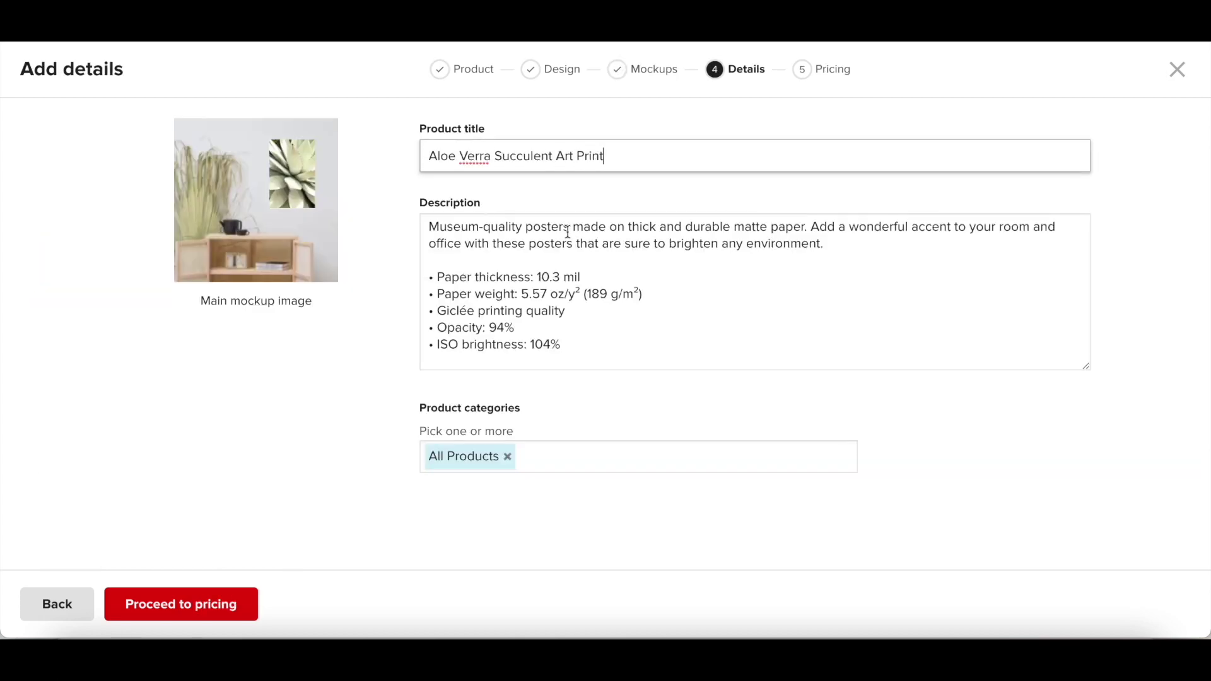
double_click(567, 232)
type("art print")
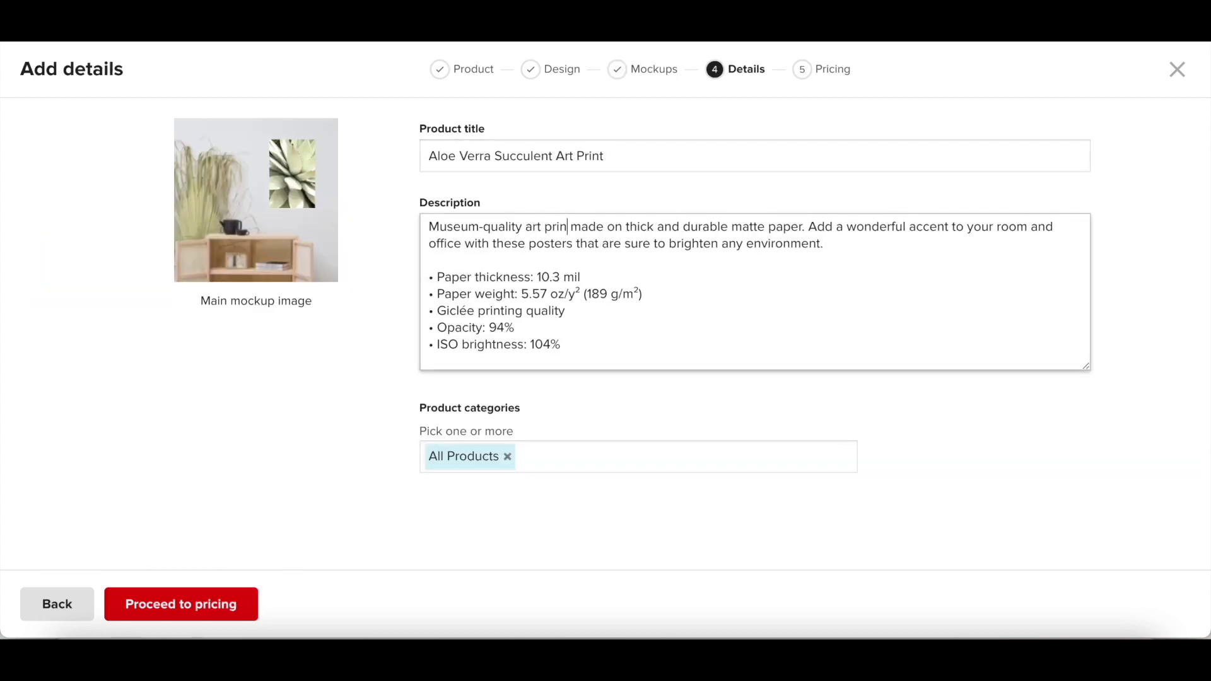
double_click(549, 244)
Step: Raise the poster's retail prices to the C$ 37.50 - C$ 59.50 range and submit the product to the store
left_click(233, 604)
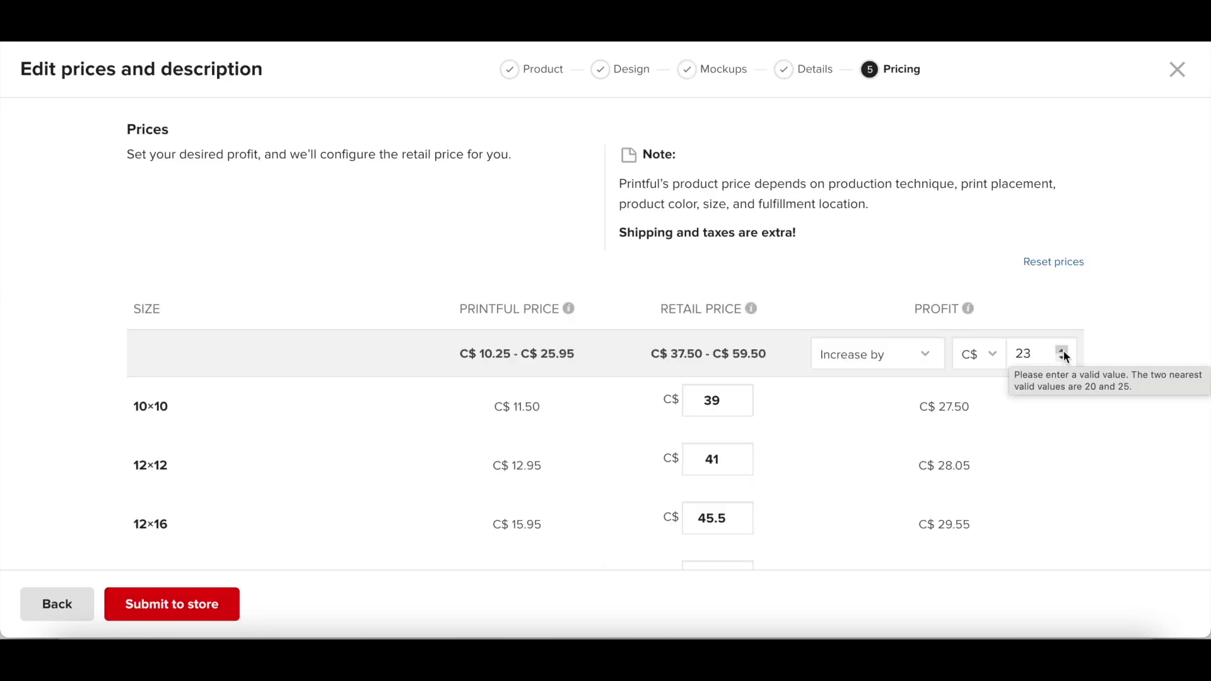
scroll(568, 442, "down", 2)
left_click(203, 604)
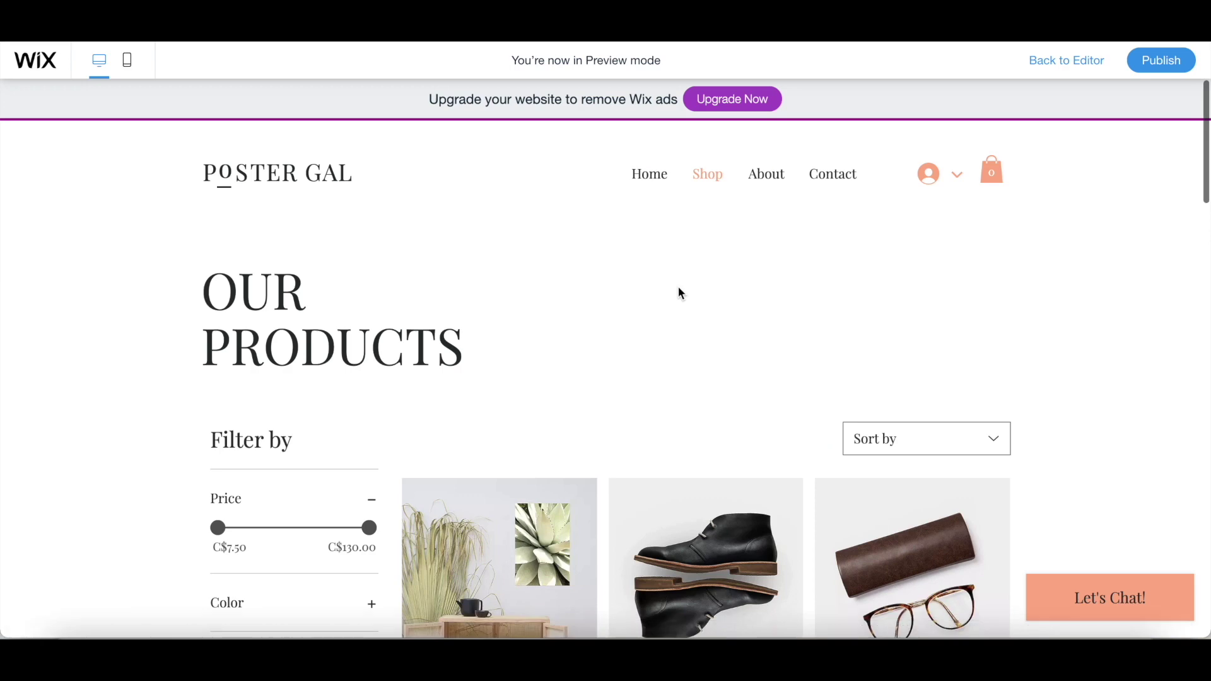
Step: Preview the site's Shop page and examine the Aloe Verra Succulent Art Print product page
scroll(681, 293, "down", 1)
scroll(680, 293, "down", 3)
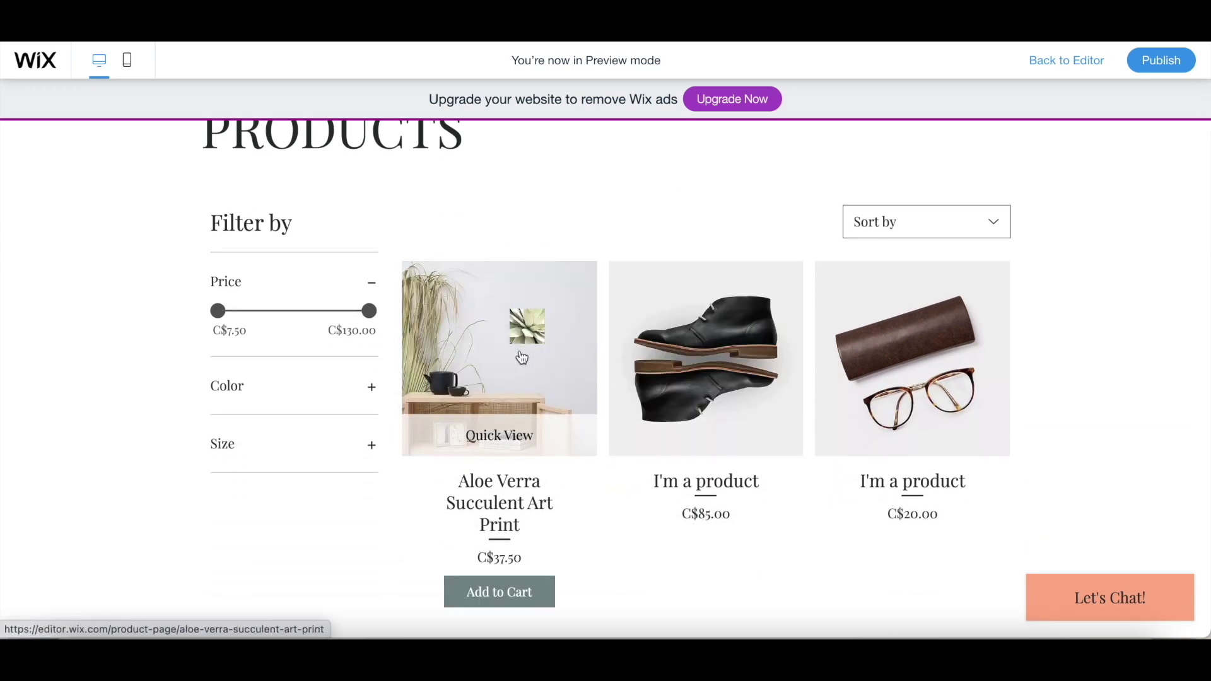
left_click(521, 357)
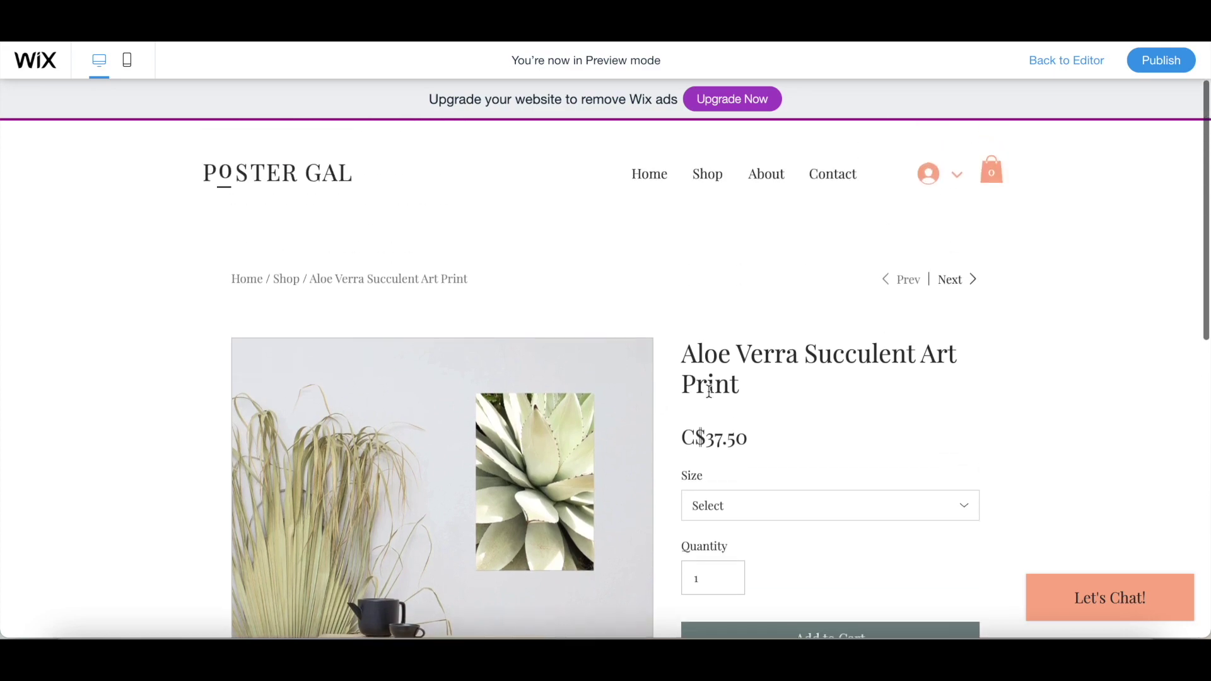
scroll(709, 391, "down", 3)
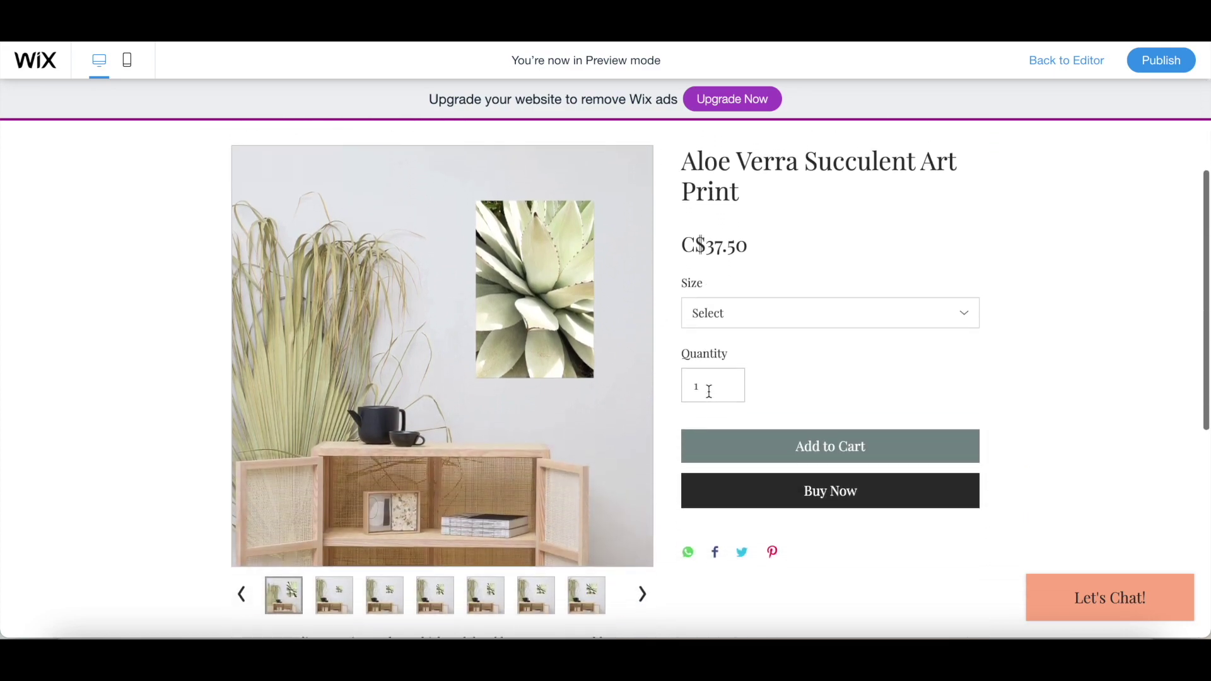
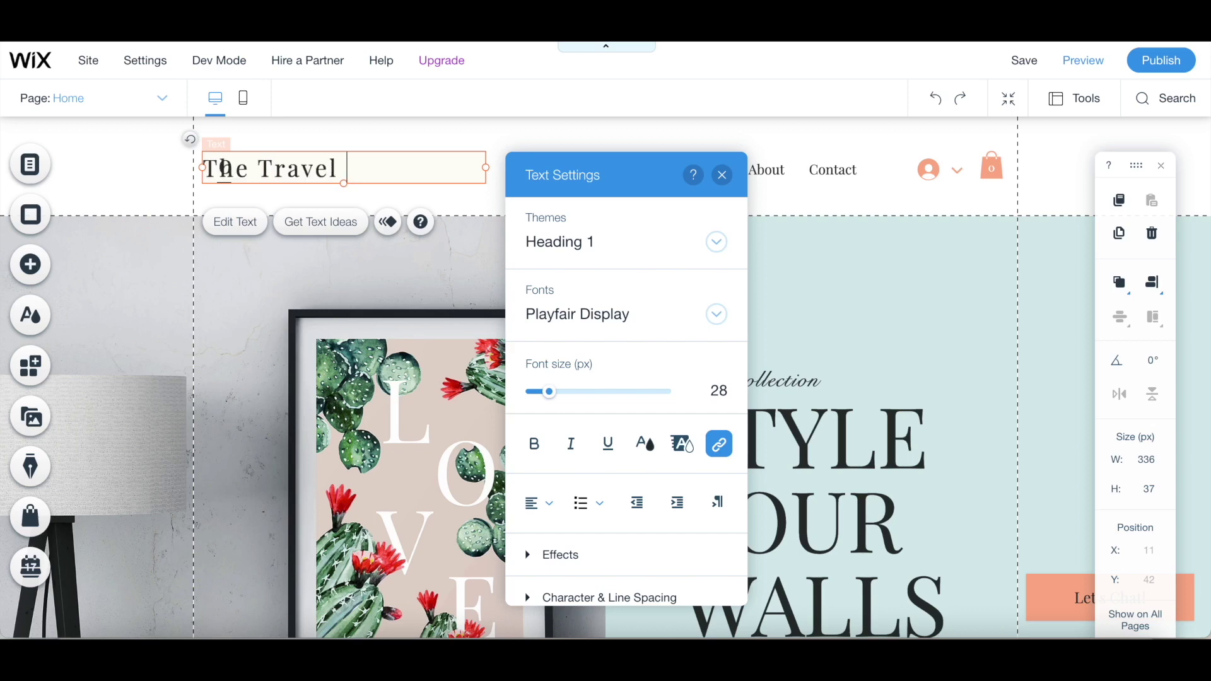
Step: Change the site title in the Home page header to "The Travel Diaries"
left_click(265, 198)
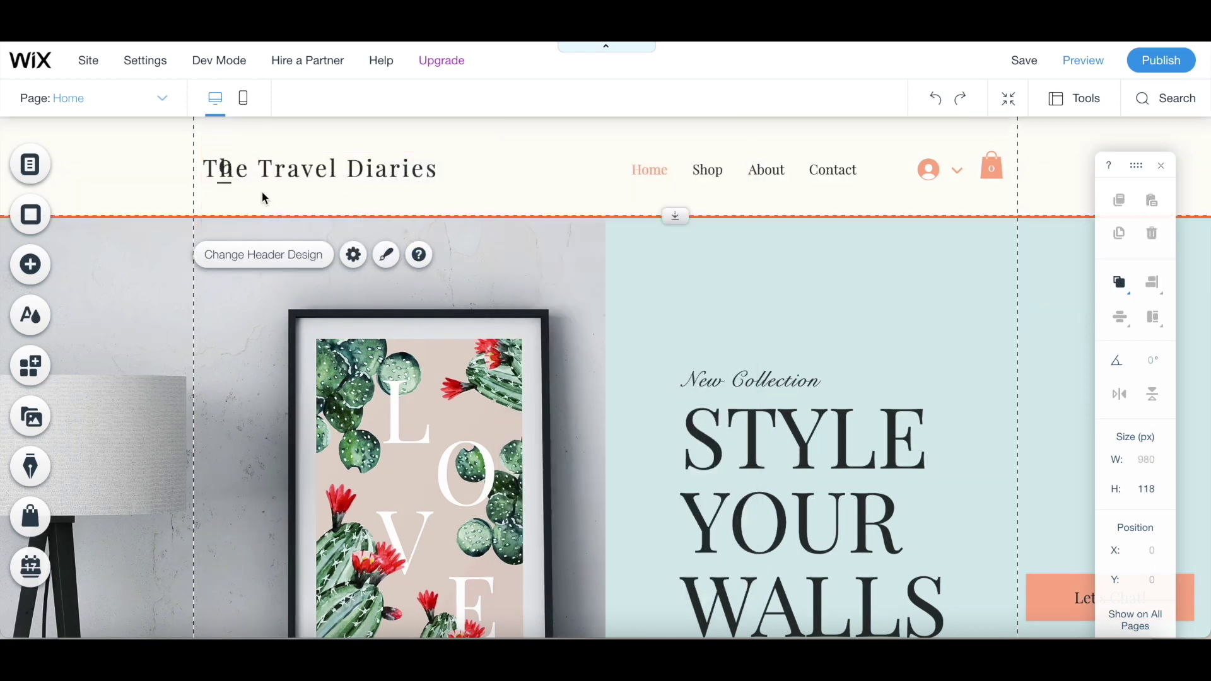
Step: Remove the stray letter overlapping the site title in the Home page header
key("ctrl+z")
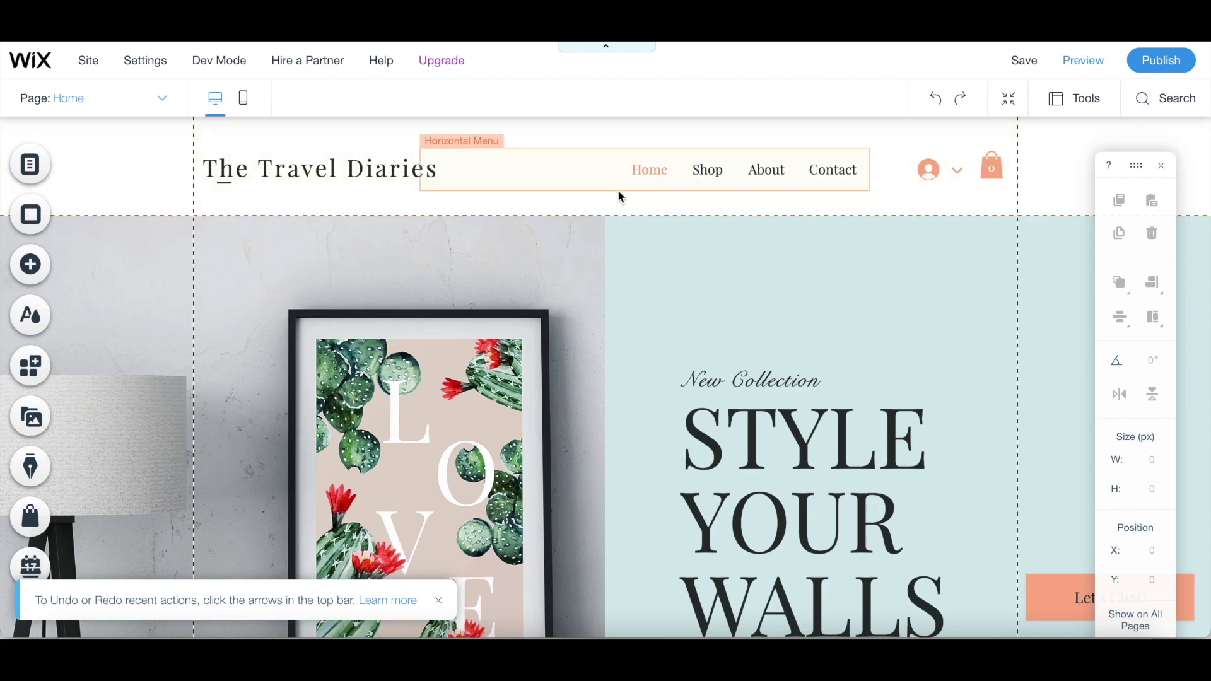
Step: Set the background of the hero strip's first column to the pampas grass vase photo from Media from Wix
scroll(615, 196, "down", 3)
left_click(275, 298)
scroll(407, 303, "up", 3)
left_click_drag(189, 243, 98, 230)
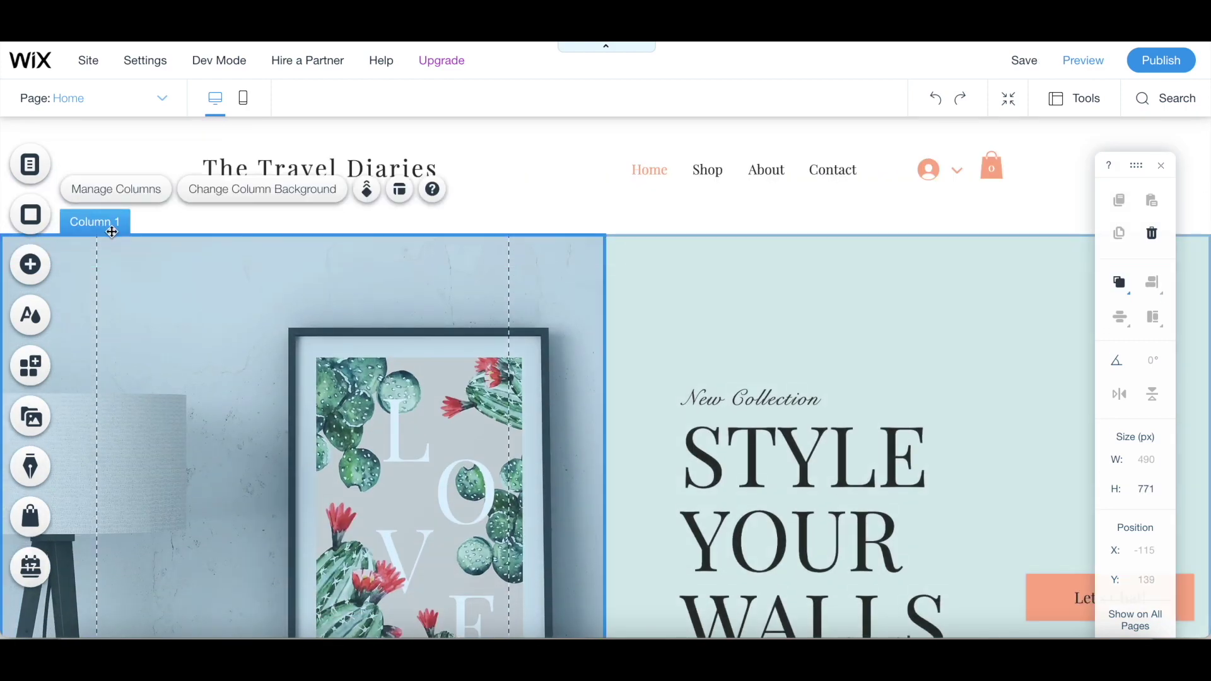
left_click(270, 199)
scroll(720, 442, "down", 1)
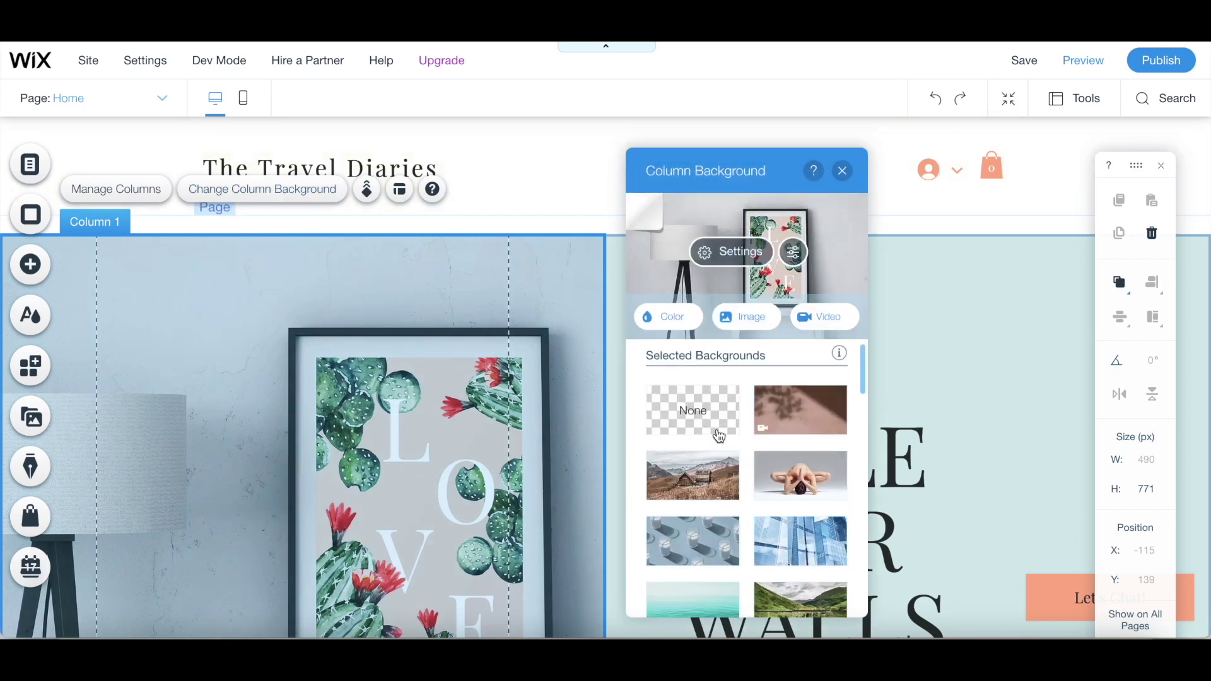
mouse_move(720, 436)
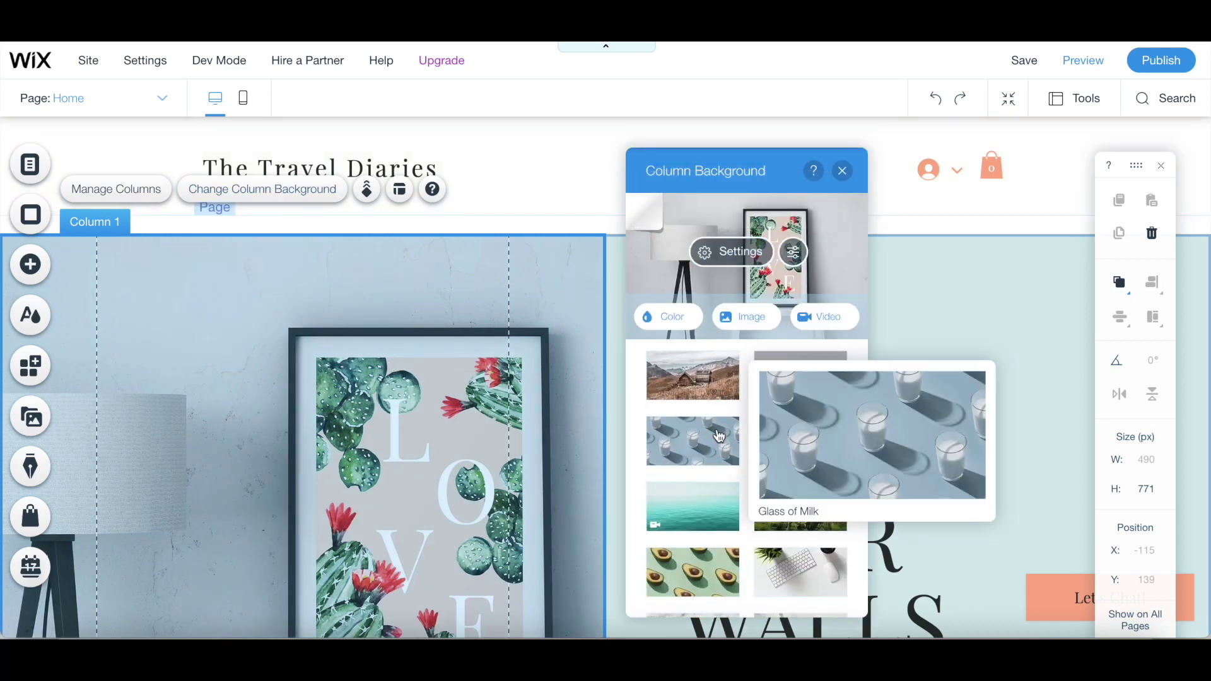
left_click(753, 317)
scroll(574, 435, "down", 3)
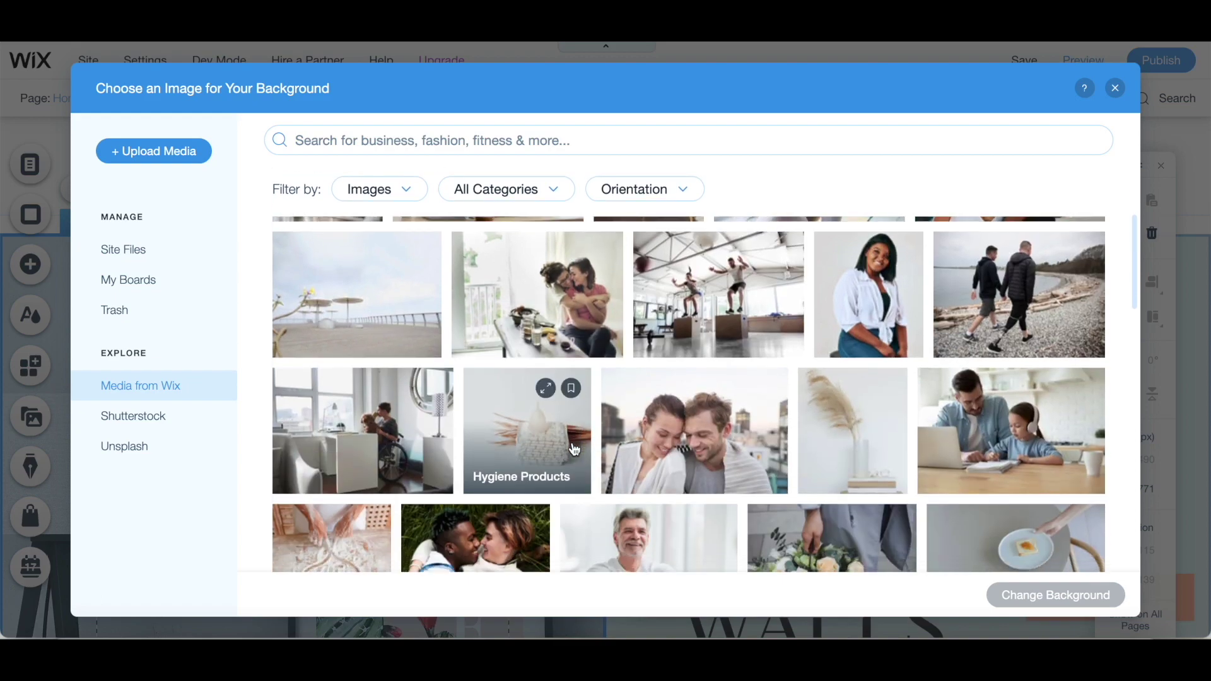
left_click(852, 445)
left_click(1080, 595)
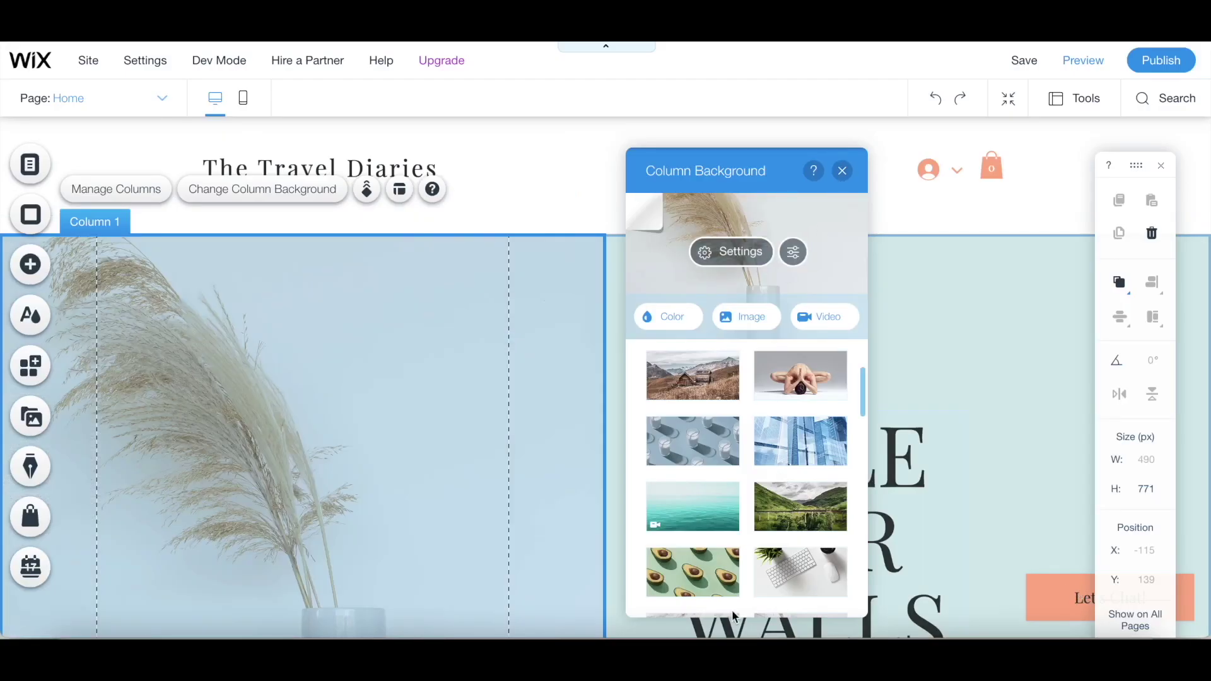
scroll(734, 618, "down", 3)
scroll(947, 377, "down", 4)
scroll(948, 377, "up", 2)
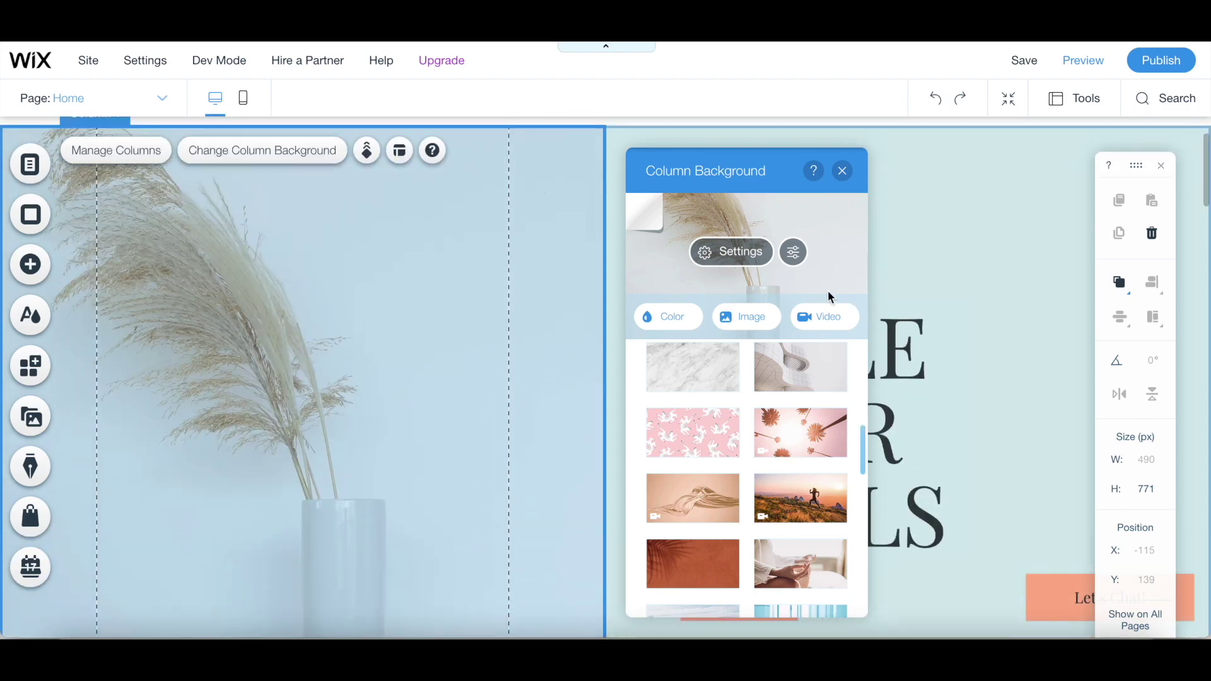
left_click(751, 252)
left_click(843, 171)
Step: Examine the free shipping and second-poster discount boxes and the sections below them on the Home page
scroll(527, 453, "down", 3)
scroll(527, 453, "down", 5)
left_click(606, 427)
left_click(597, 518)
left_click(892, 325)
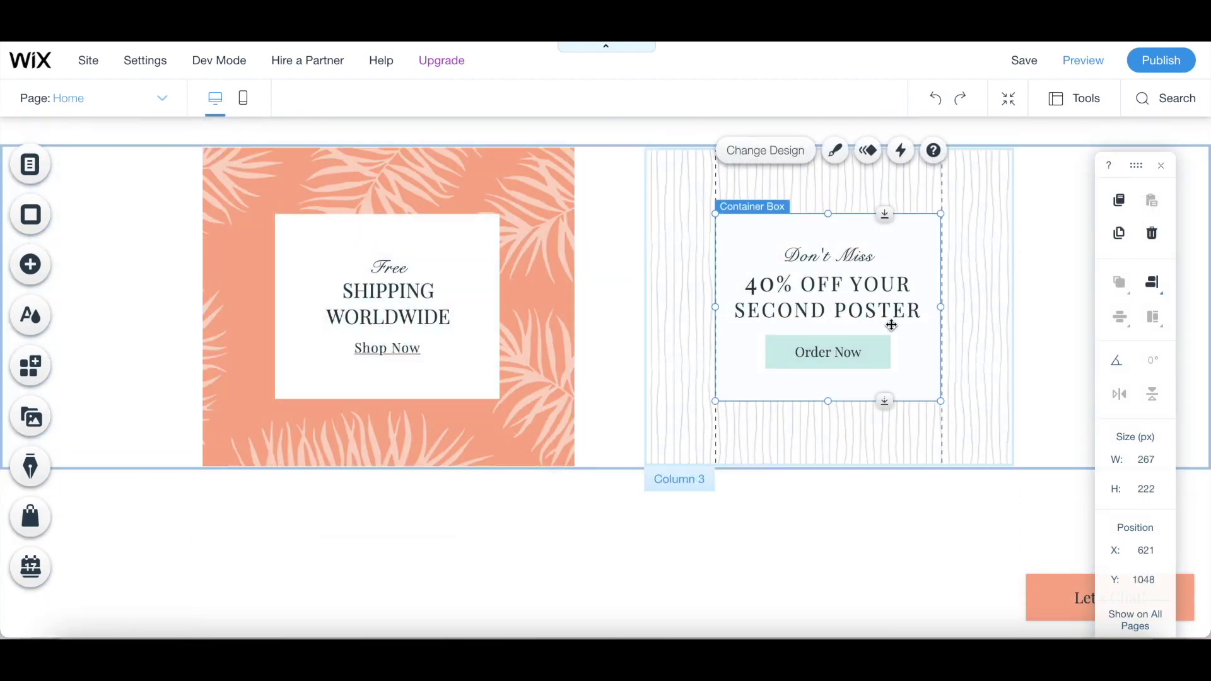
left_click(619, 574)
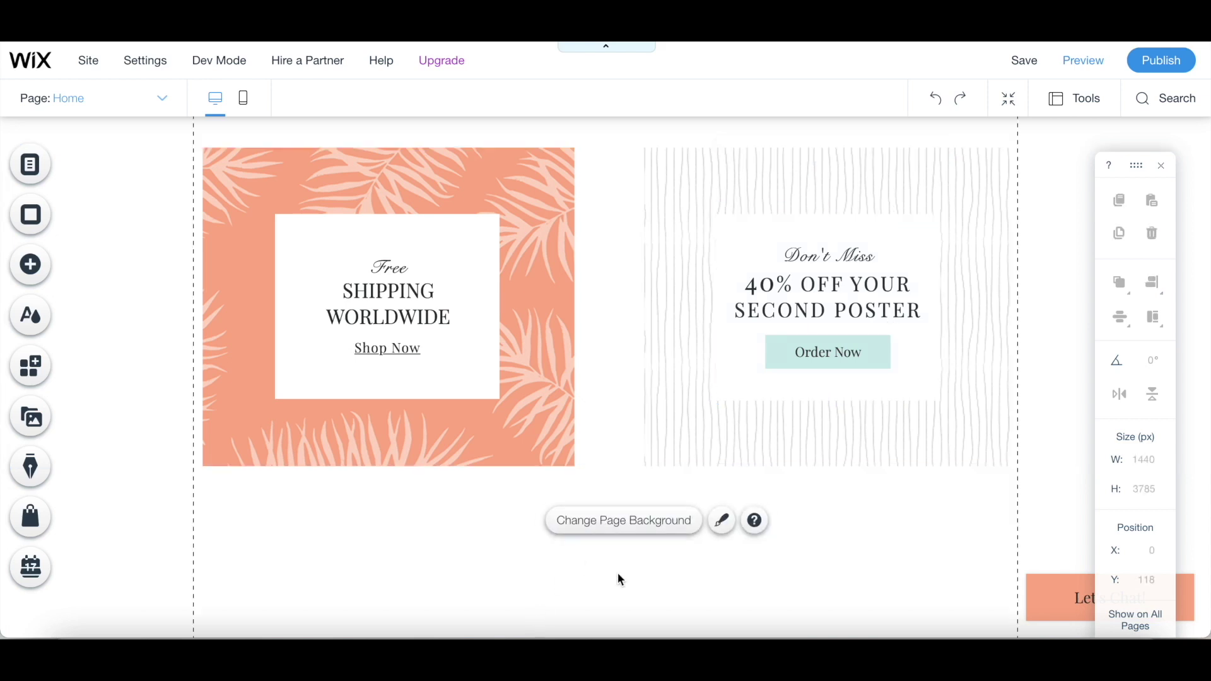
scroll(618, 575, "down", 8)
scroll(618, 579, "up", 1)
Step: Upload photos to the site files and add travel photos including DSC_6176-2.jpg to the gallery beside Fresh Posters
left_click(870, 424)
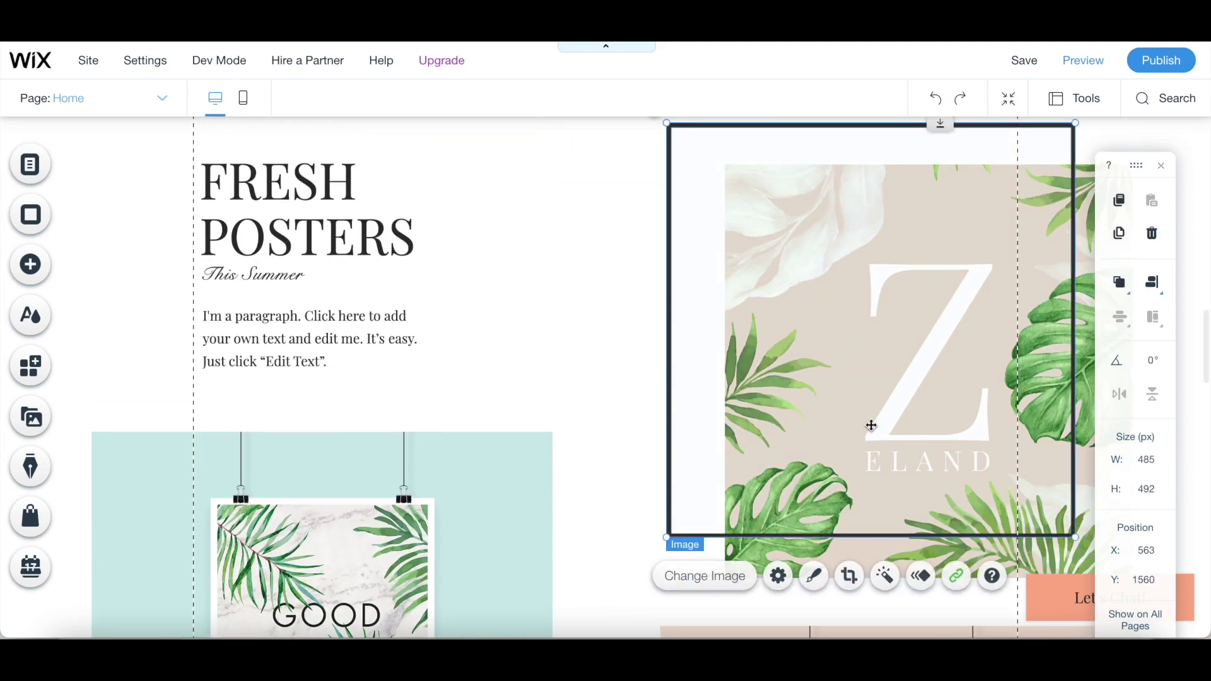
left_click(799, 467)
left_click(792, 158)
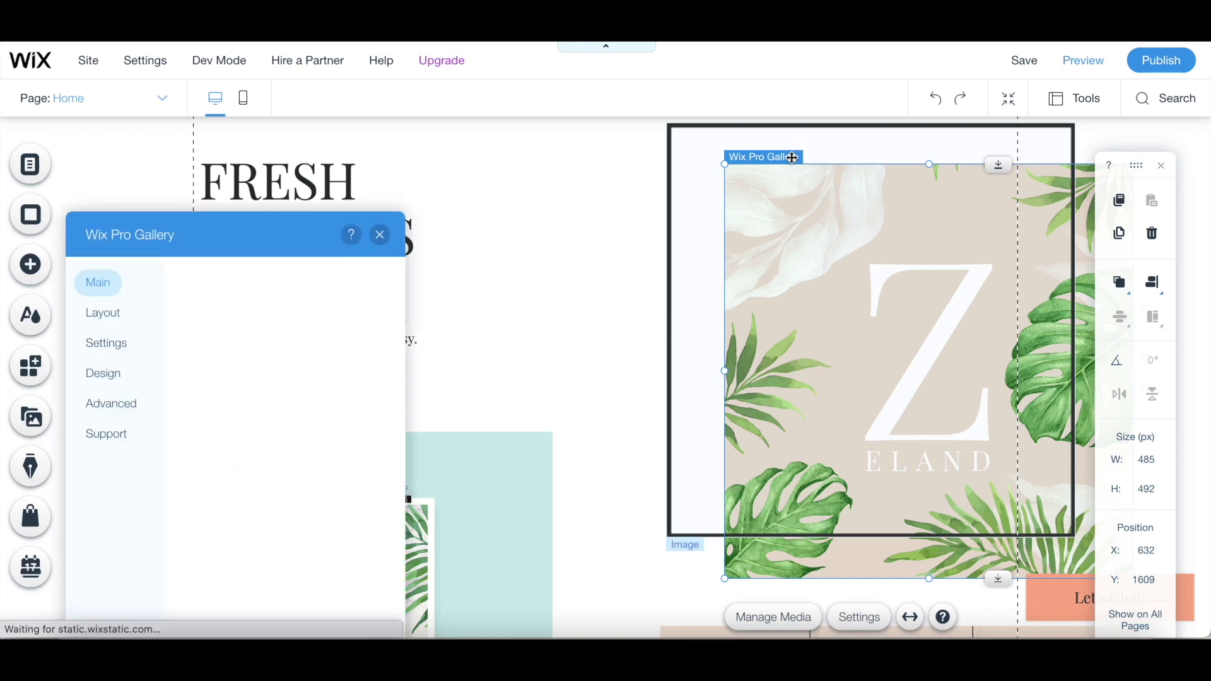
left_click(259, 413)
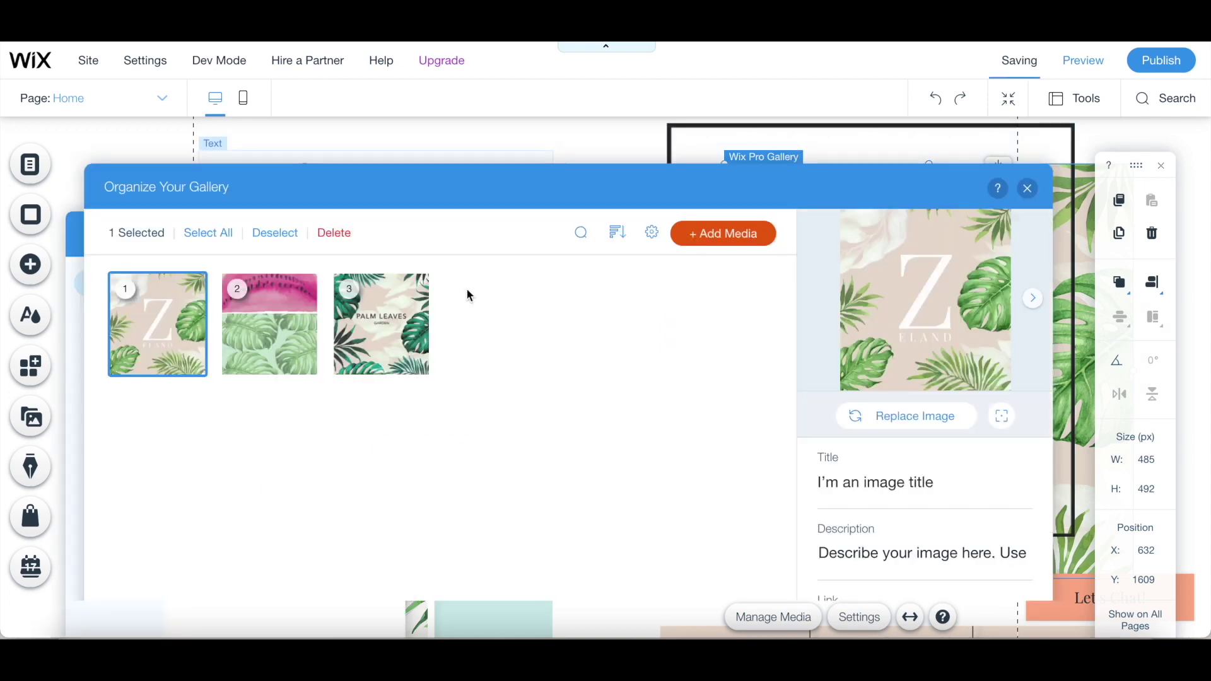
left_click(742, 237)
left_click(727, 298)
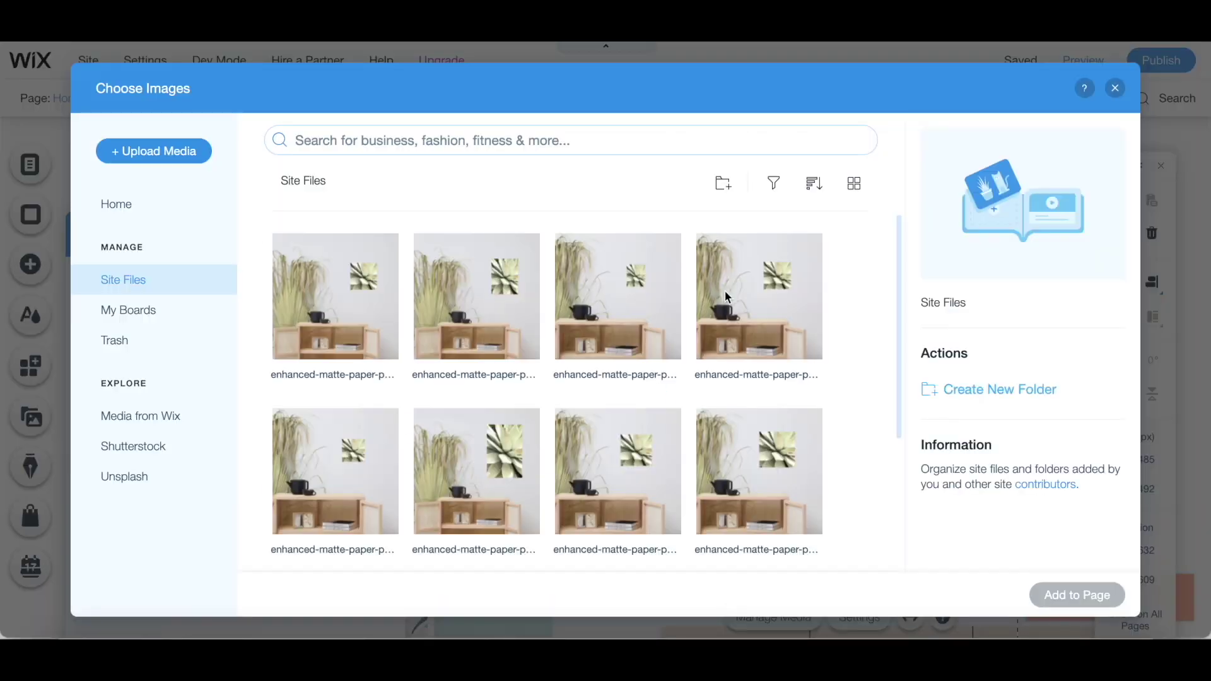
left_click(179, 155)
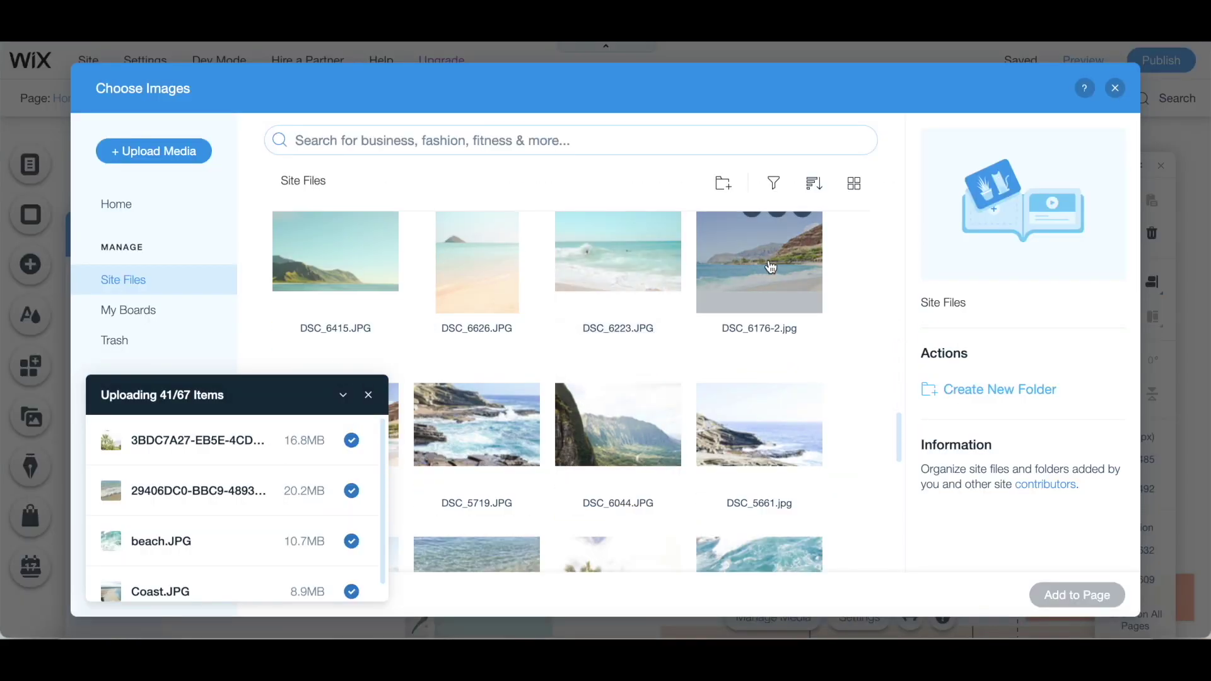
left_click(770, 264)
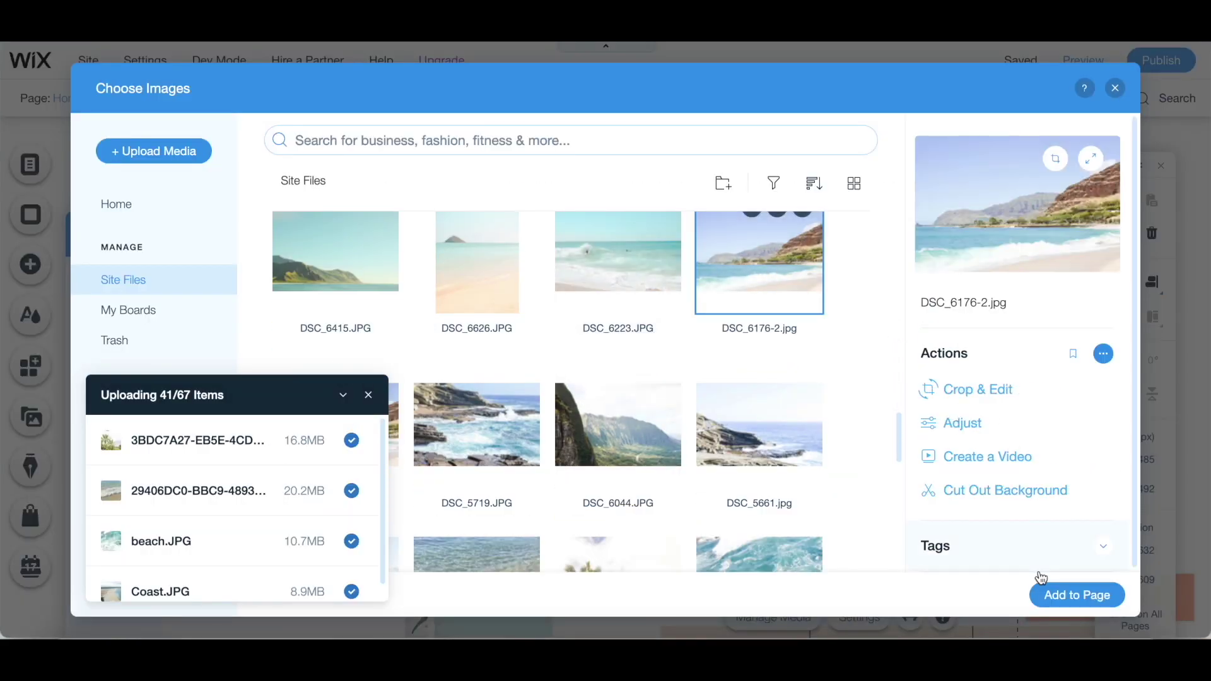
left_click(1076, 593)
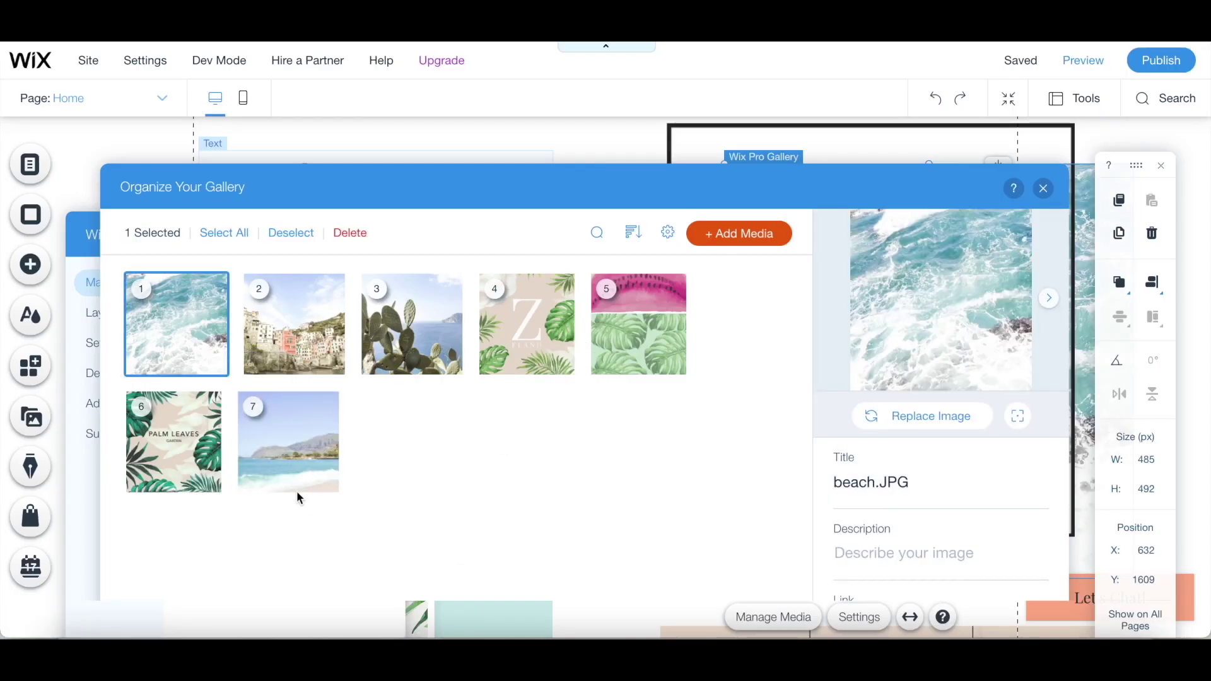
Step: Move DSC_6176-2.jpg to fourth place in the gallery, and add IMG_1718.JPG ahead of the template images
left_click_drag(300, 495, 481, 309)
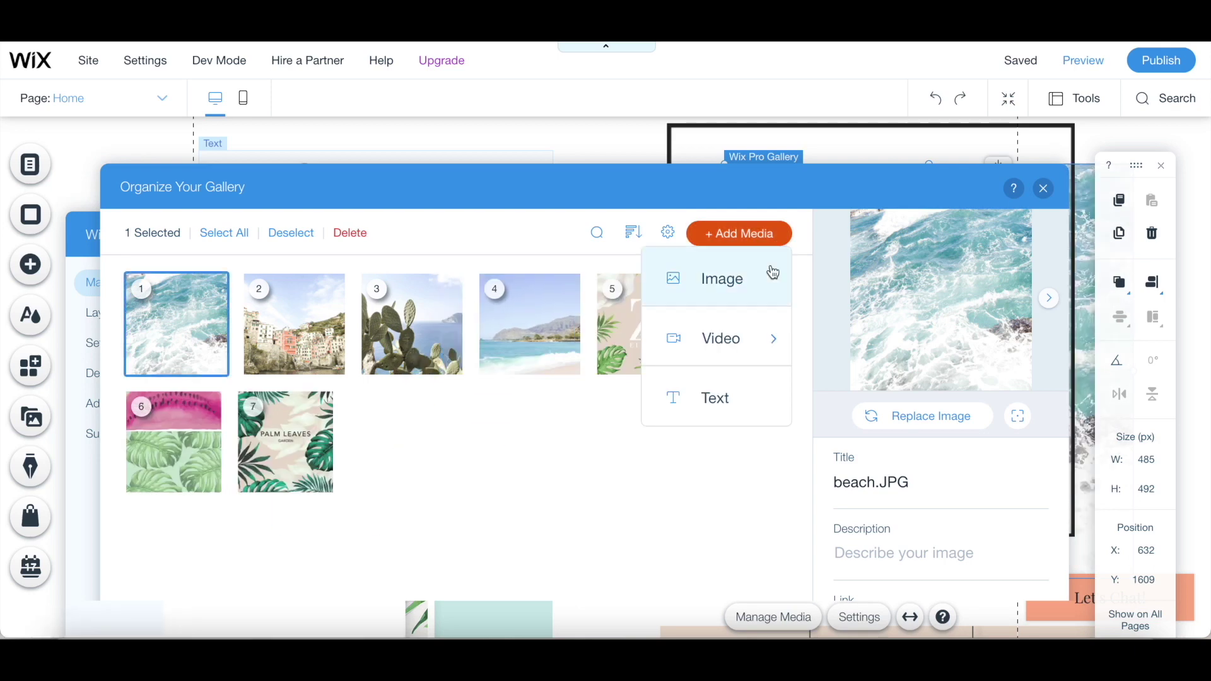
left_click(774, 273)
left_click(771, 324)
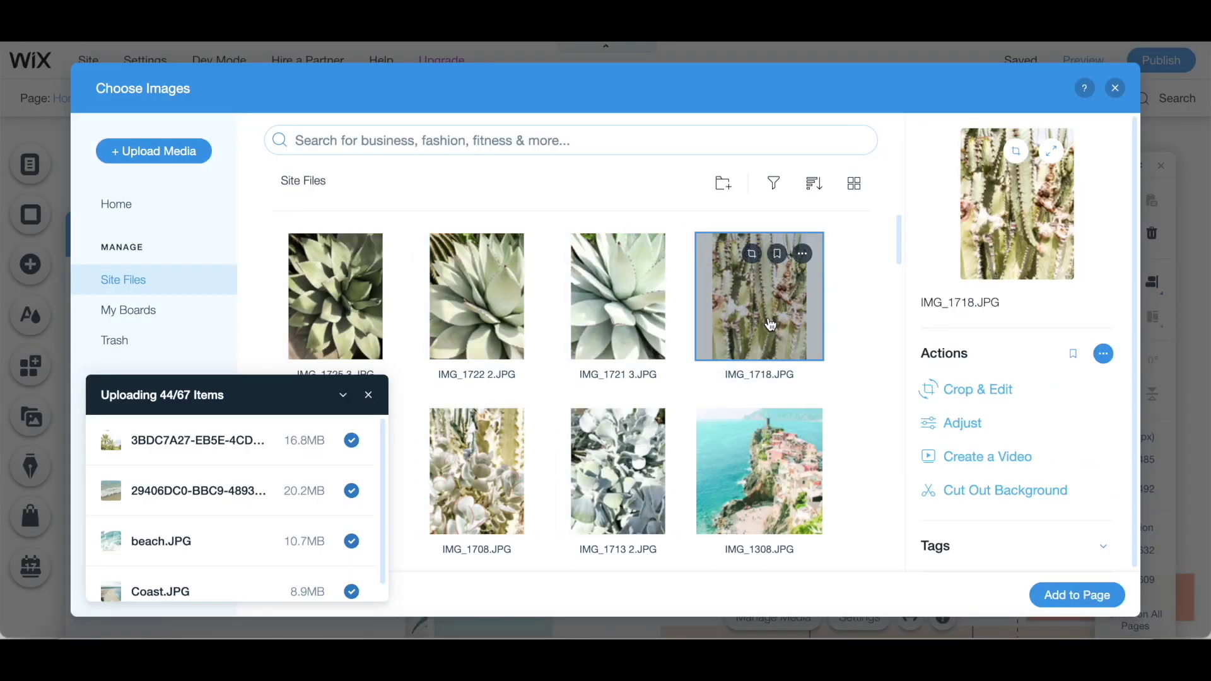
left_click(1067, 598)
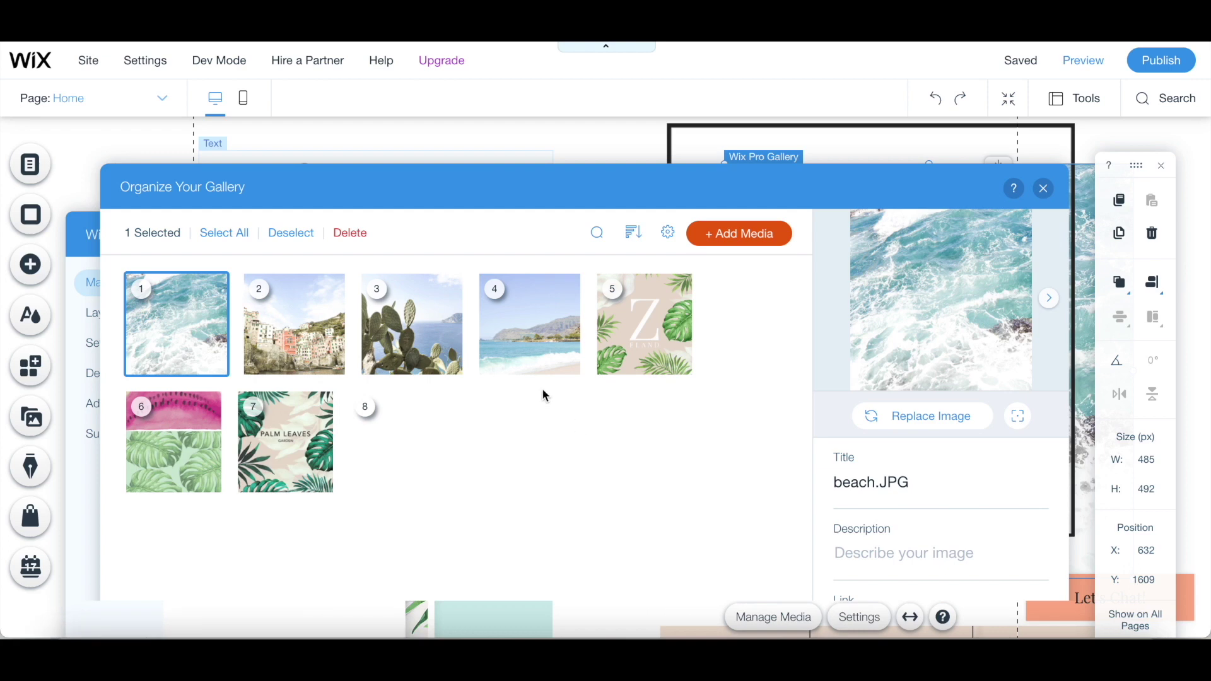
left_click_drag(414, 450, 323, 330)
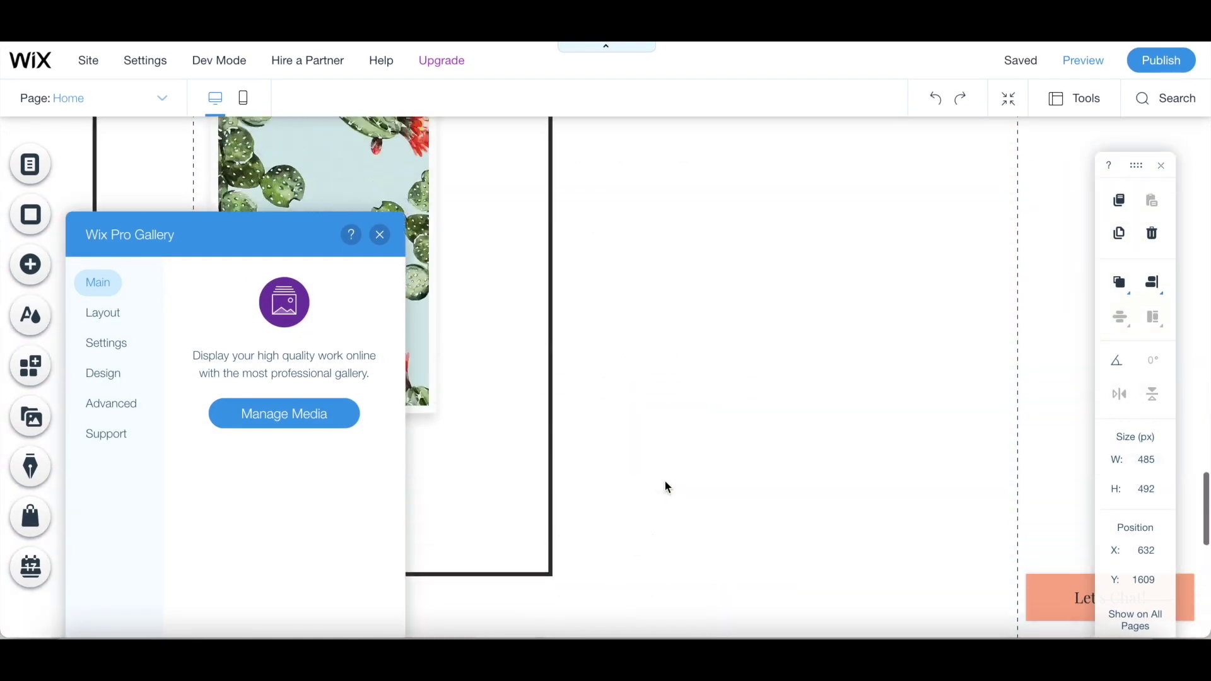
Step: Replace the Tropical Collection poster with IMG_1710 5.JPG, sized 339 × 412 px and centred in its teal box
scroll(388, 241, "down", 4)
scroll(388, 242, "up", 2)
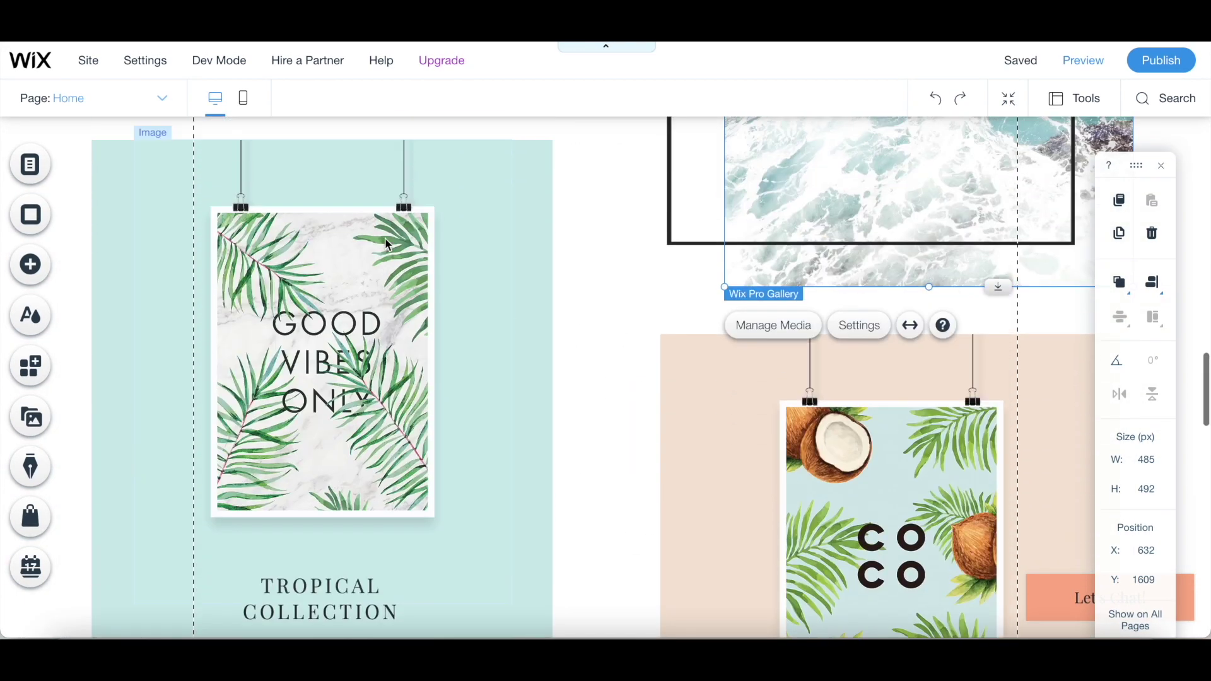
left_click(388, 325)
left_click(413, 284)
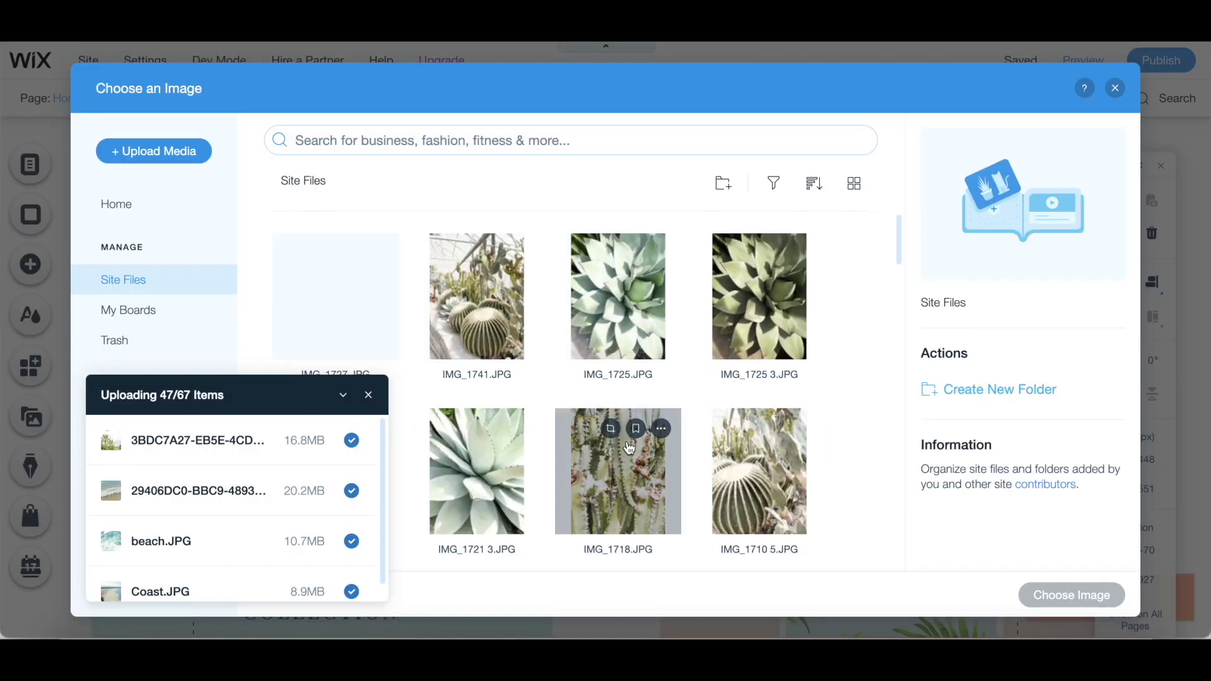
left_click(716, 471)
left_click(1066, 596)
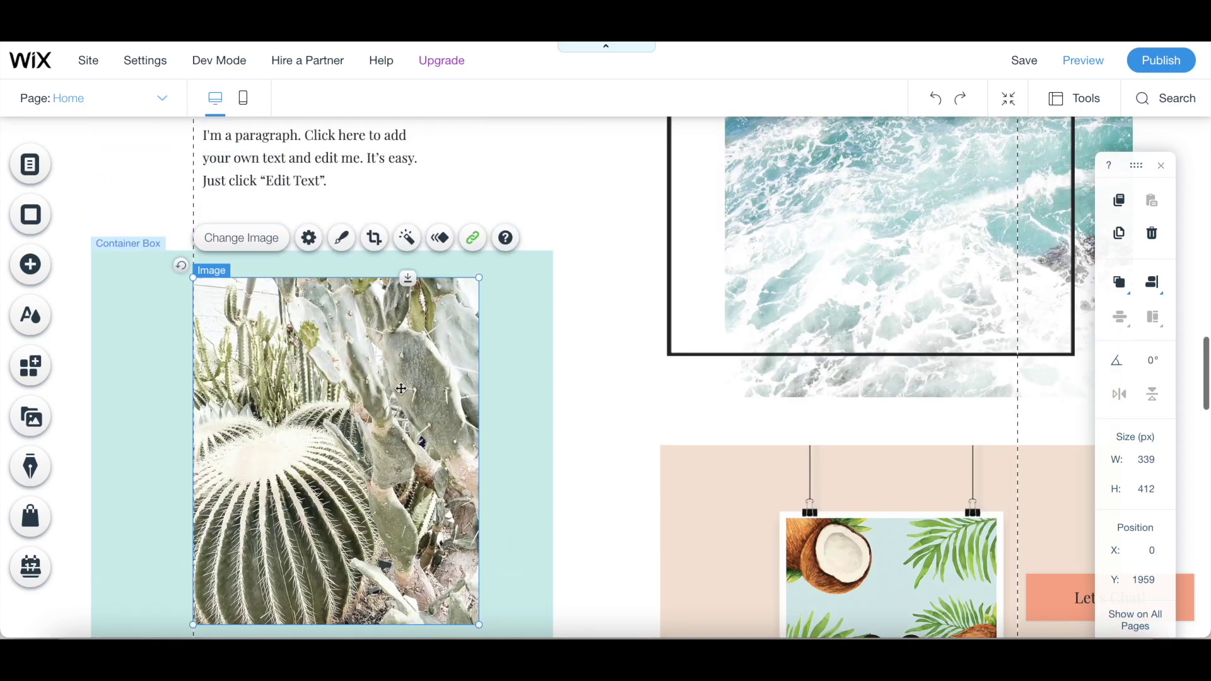
mouse_move(401, 389)
left_mouse_down()
mouse_move(416, 373)
mouse_move(405, 372)
left_mouse_up()
Step: Replace the COCO poster image in the peach box with the photo of hillside town buildings under a blue sky
scroll(707, 441, "down", 3)
left_click(706, 442)
scroll(707, 444, "up", 1)
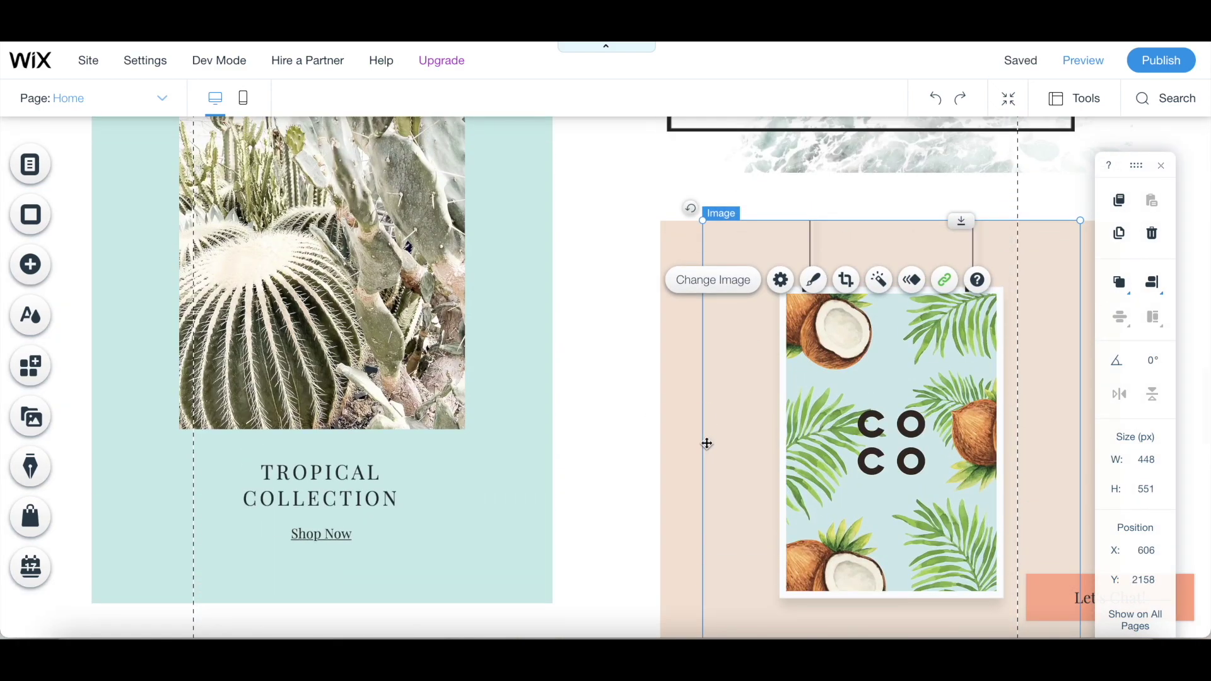
double_click(806, 484)
left_click(506, 432)
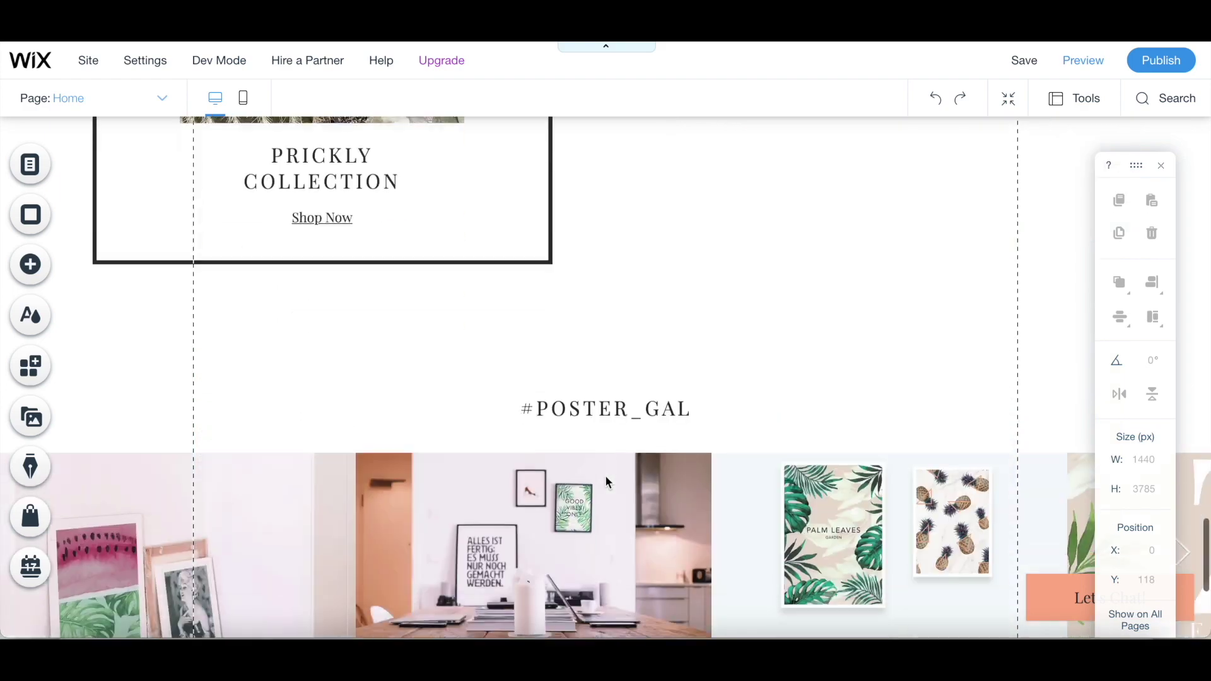
Step: Change the "#POSTER_GAL" heading near the end of the Home page to "#thetraveldiaries"
scroll(608, 483, "down", 3)
left_click(624, 248)
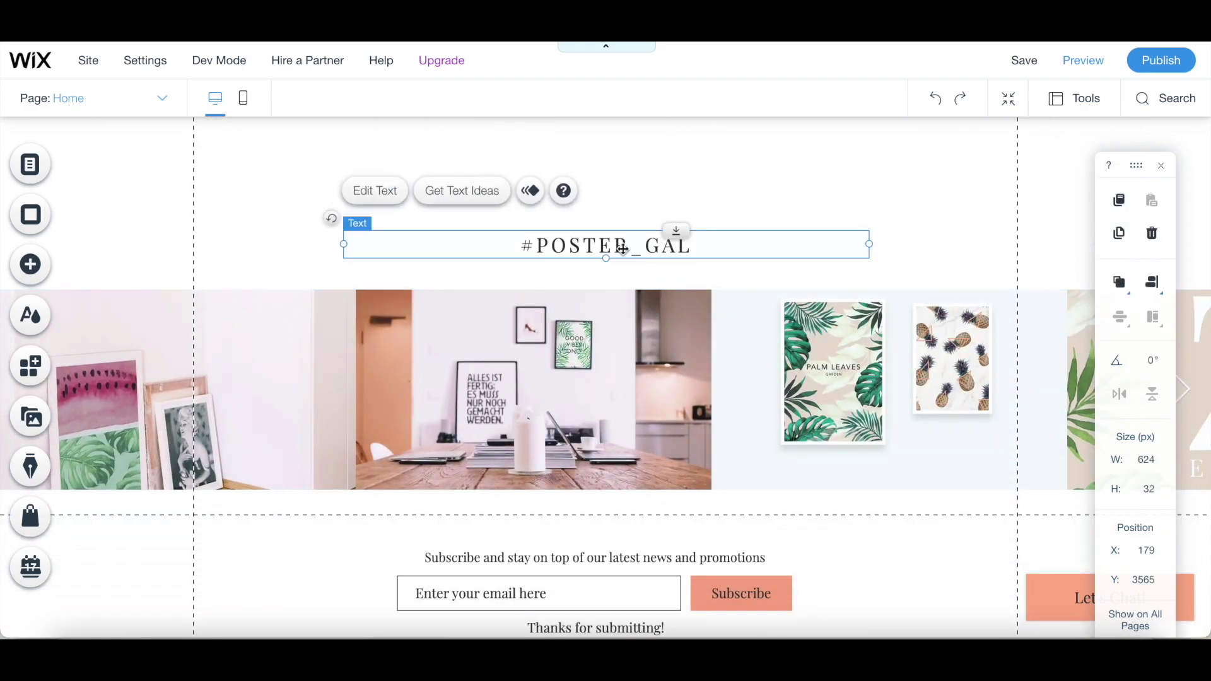
double_click(623, 248)
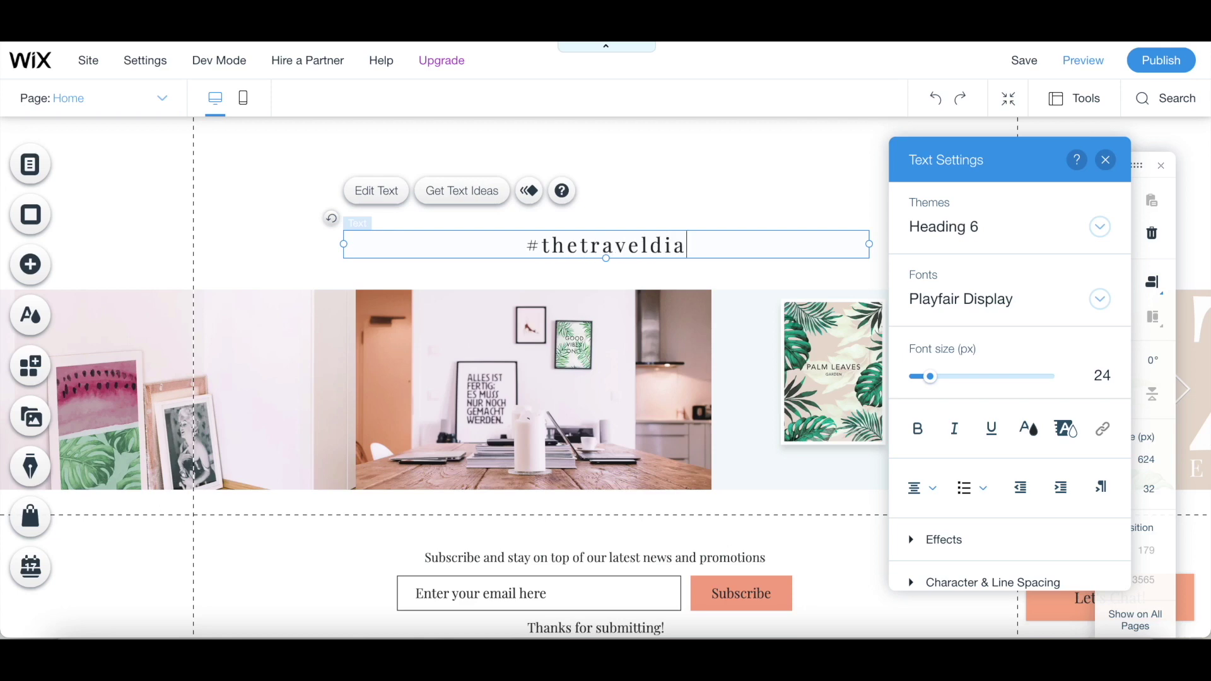
Step: Delete the photo strip gallery under the hashtag heading and shorten the page to a height of 3500 px
left_click(380, 433)
key("Delete")
scroll(534, 510, "down", 2)
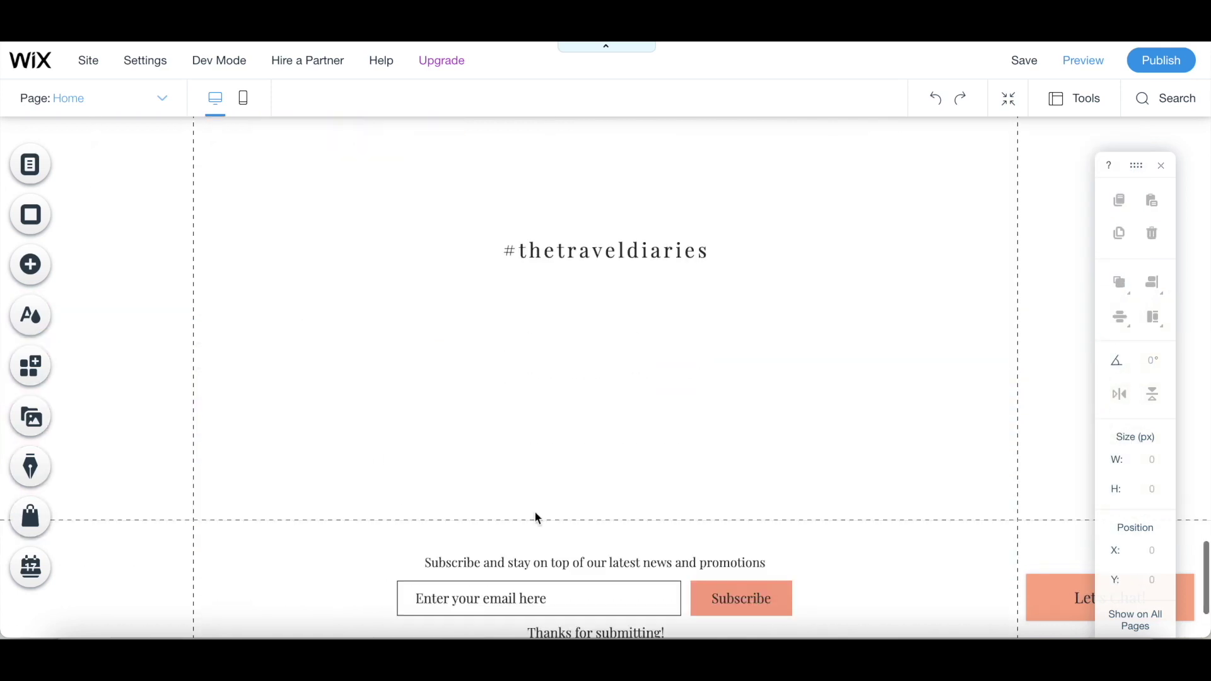
left_click_drag(663, 523, 678, 322)
Step: Replace the Fresh Posters paragraph with text beginning "Get your travel inspired" and including "entire home feel like the best vacation you've ever"
scroll(736, 497, "up", 5)
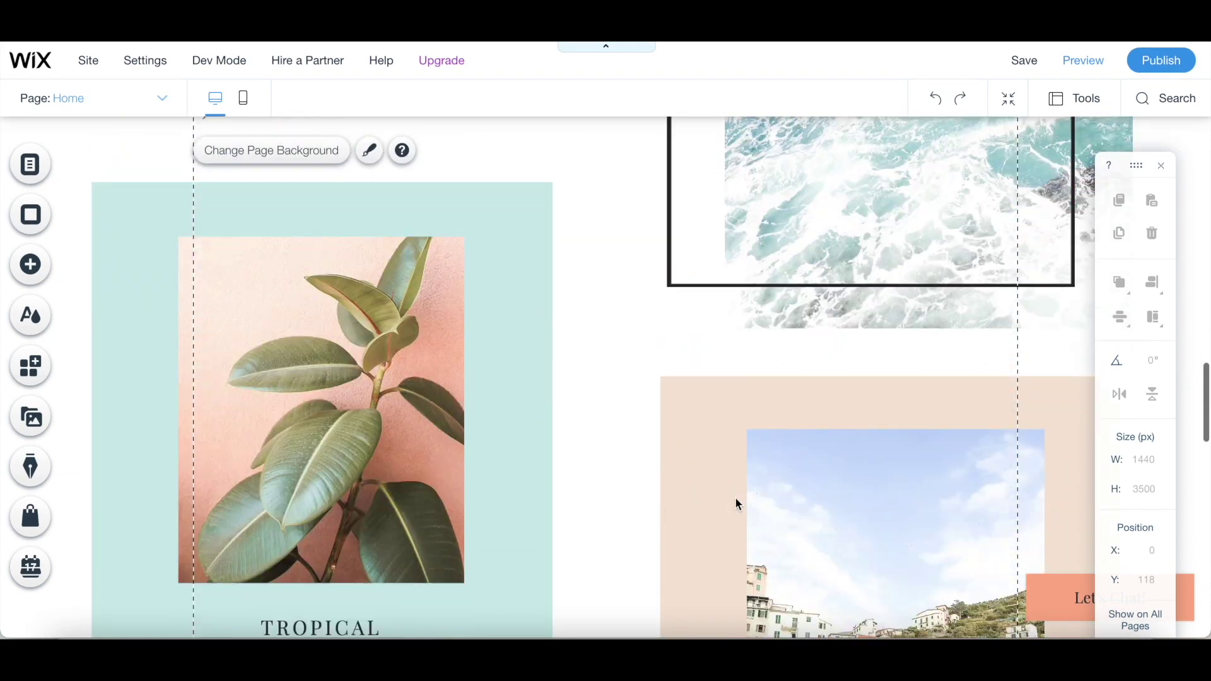
scroll(735, 503, "up", 10)
scroll(735, 503, "down", 4)
left_click(791, 478)
left_click(513, 444)
left_click(572, 578)
double_click(316, 479)
type("Get your travel inspired")
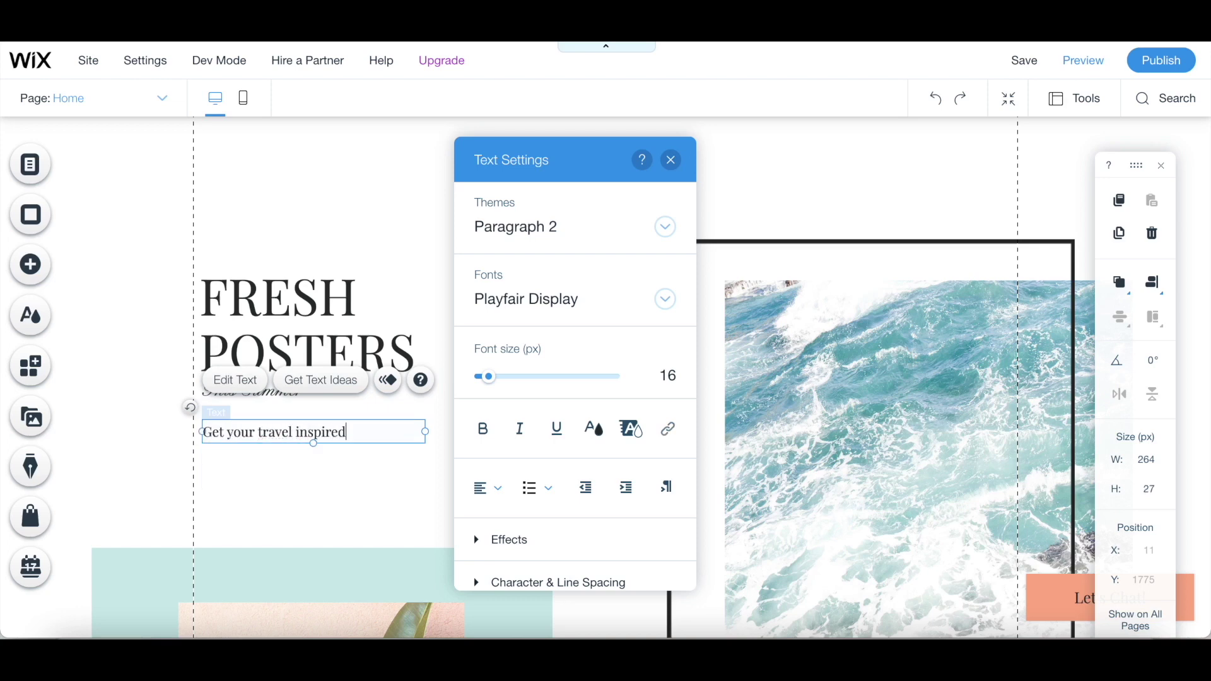
type("entire home feel like the best vacation you've ever")
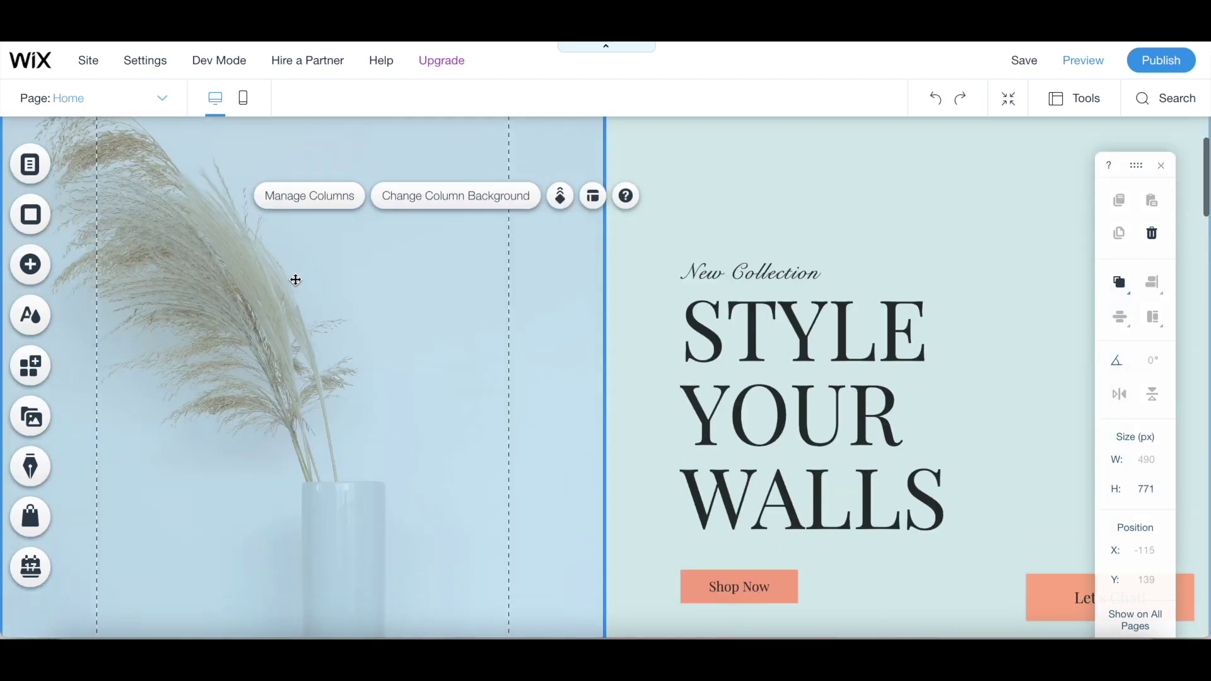
Step: Set the background of the hero strip's first column to an enhanced-matte-paper mockup of the succulent print from the site files
scroll(440, 238, "up", 2)
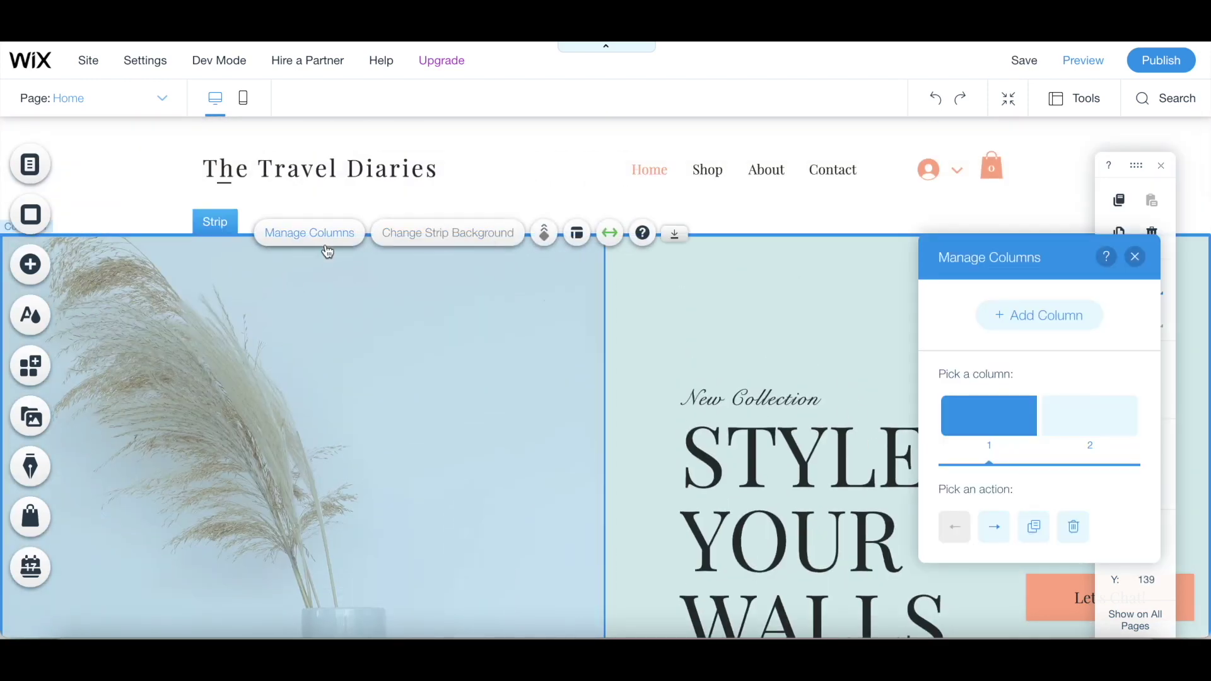
left_click(319, 294)
left_click(481, 248)
scroll(801, 378, "down", 2)
mouse_move(813, 372)
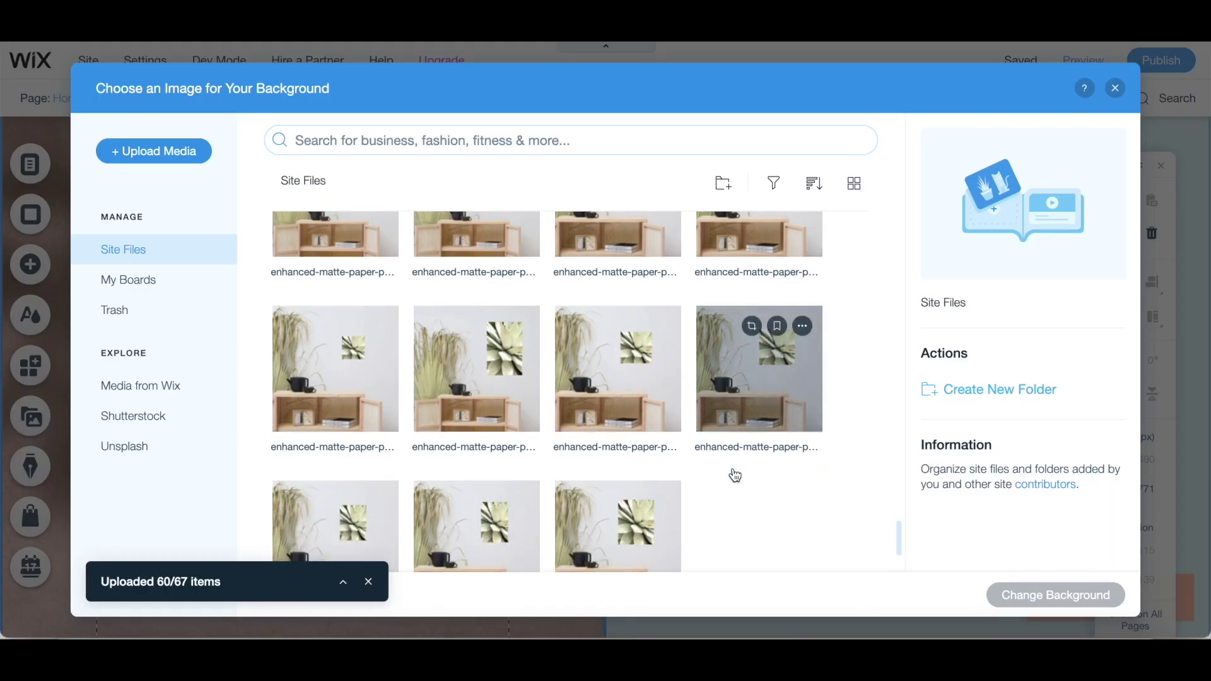
left_click(616, 464)
left_click(1077, 593)
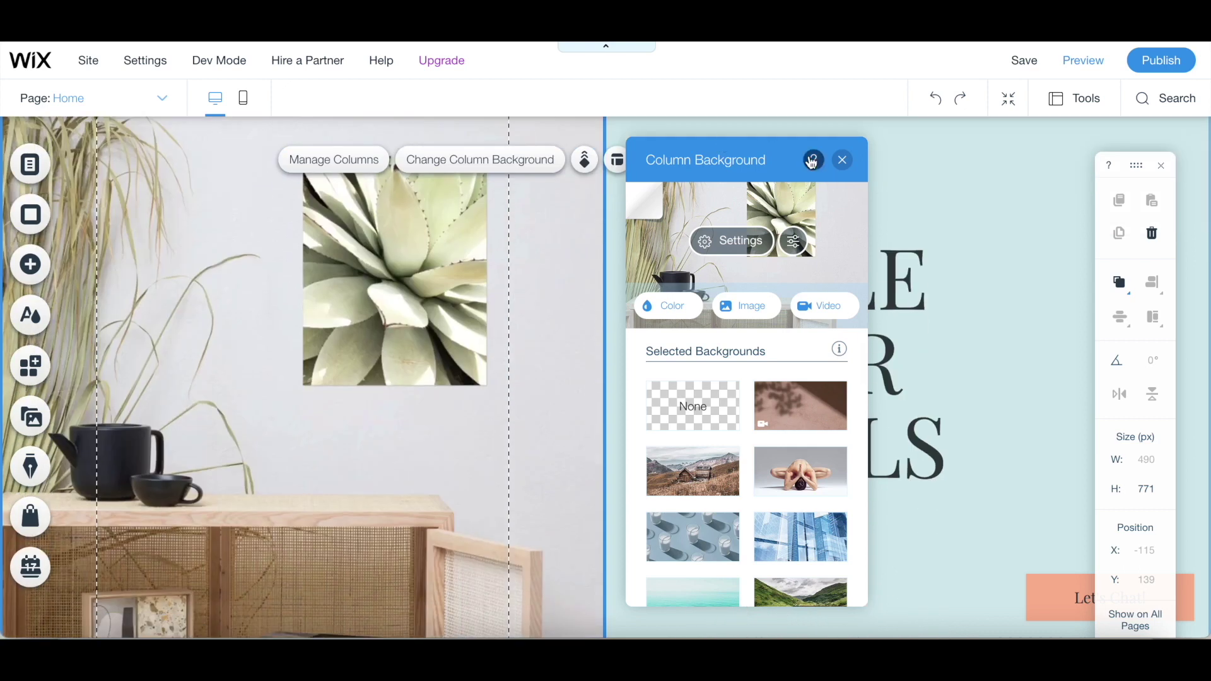
left_click(843, 160)
Step: Set the background of the hero strip's second column on the Home page to the light beige theme colour #F5E5D6
left_click(871, 189)
left_click(1027, 237)
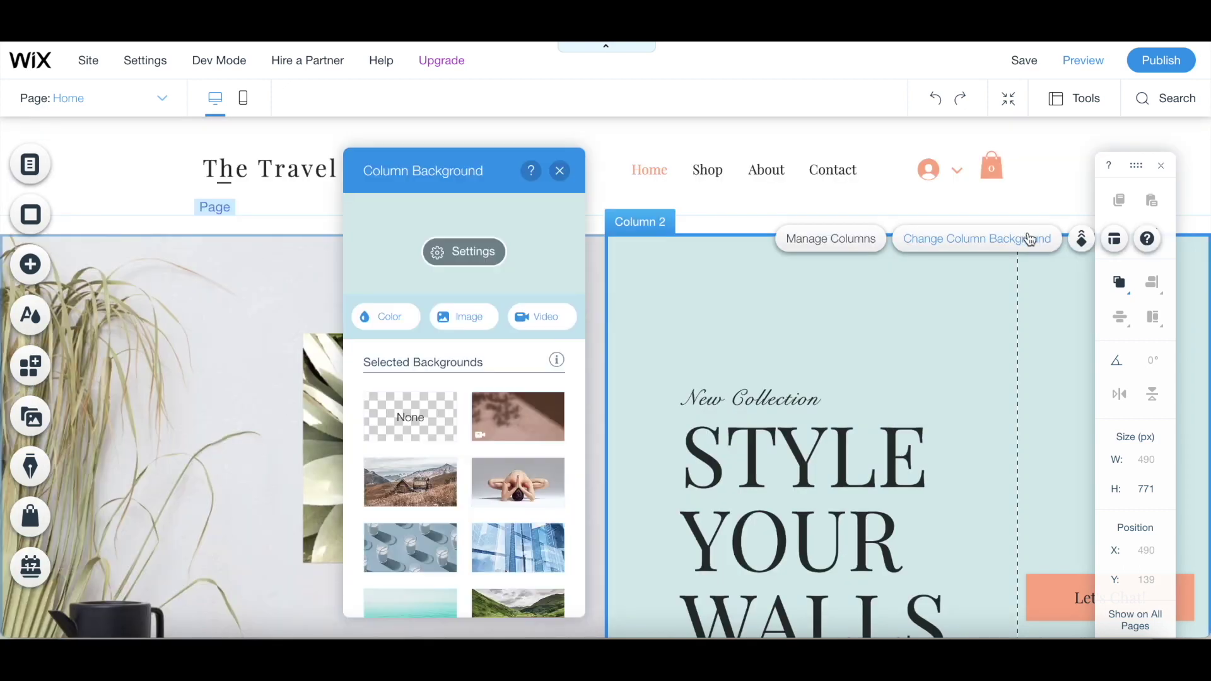
left_click(409, 313)
left_click(439, 454)
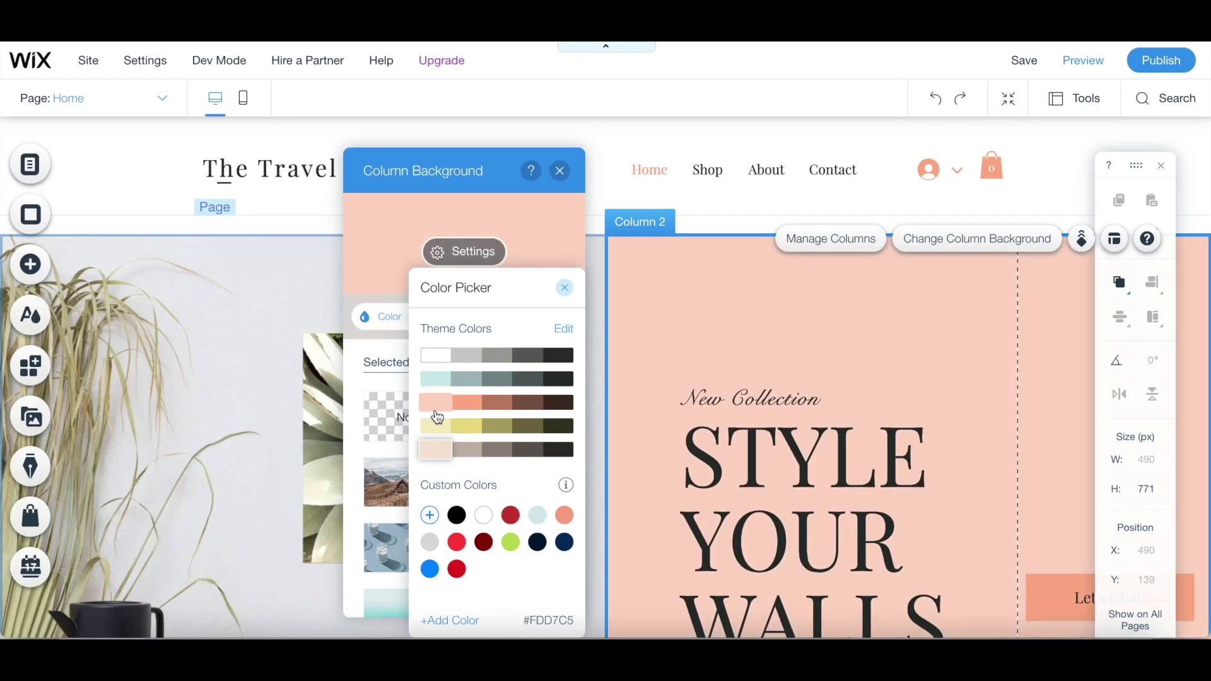
left_click(628, 322)
scroll(643, 364, "down", 15)
scroll(642, 363, "up", 12)
left_click(464, 252)
left_click(553, 284)
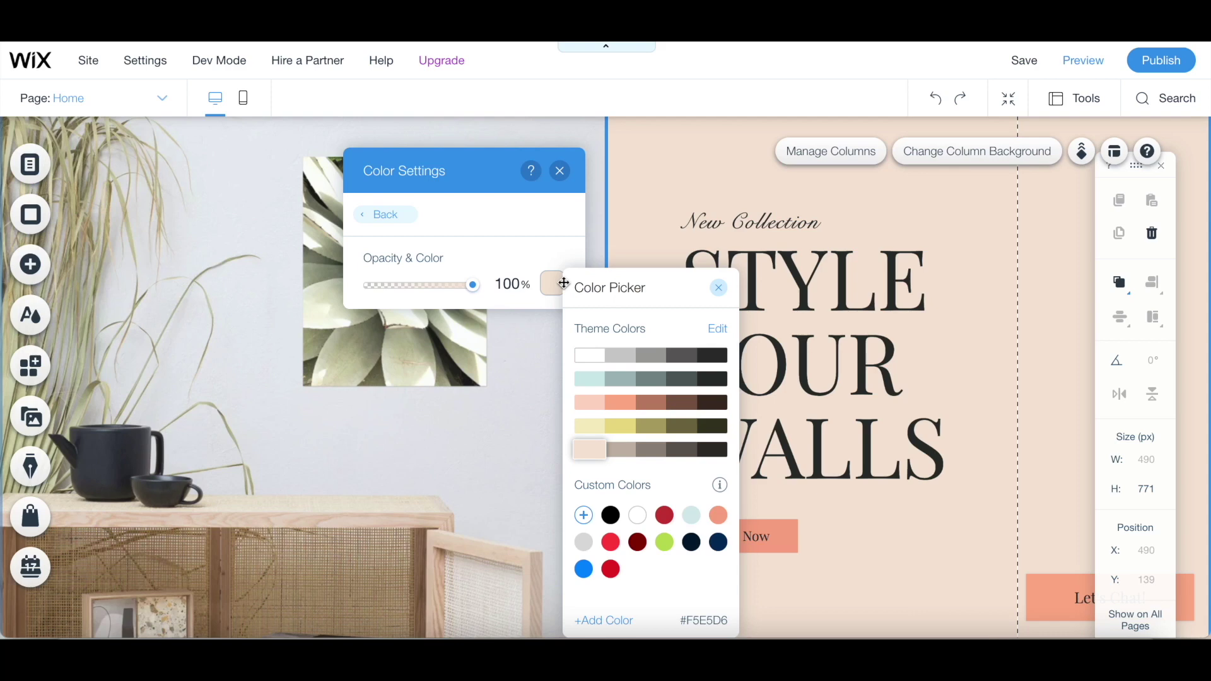
left_click(718, 288)
Step: On the Shop page, delete all store products except the Aloe Verra Succulent Art Print
left_click(95, 98)
left_click(82, 183)
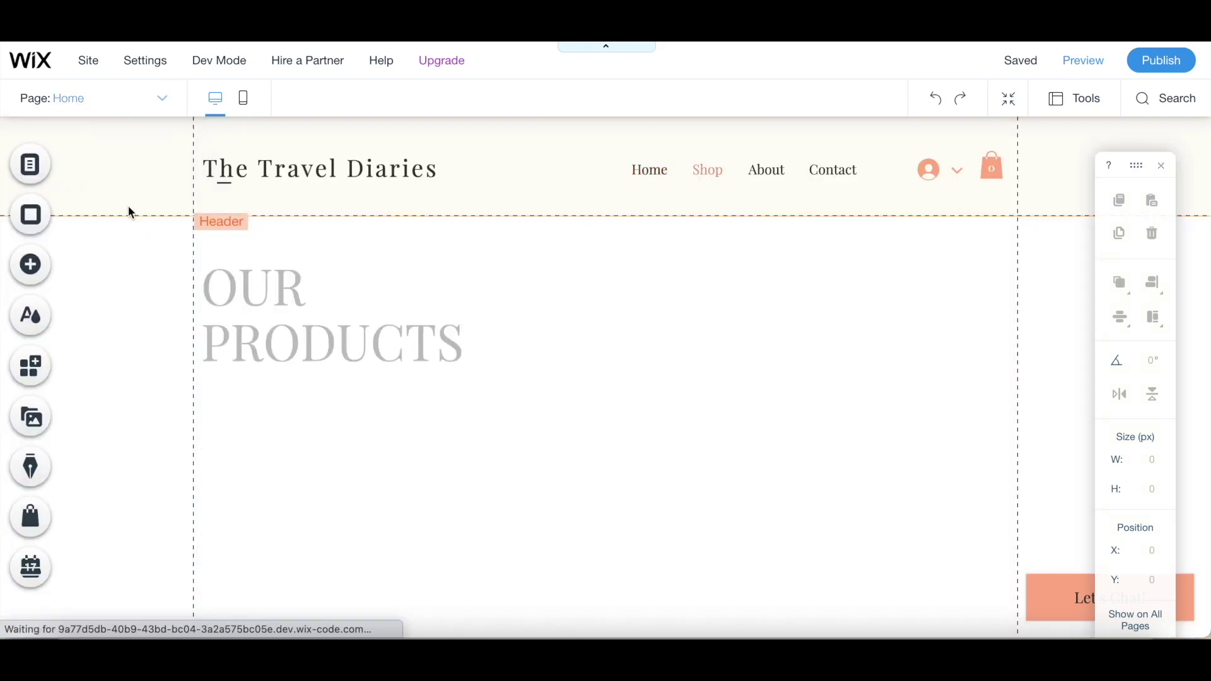
scroll(143, 297, "down", 4)
left_click(726, 297)
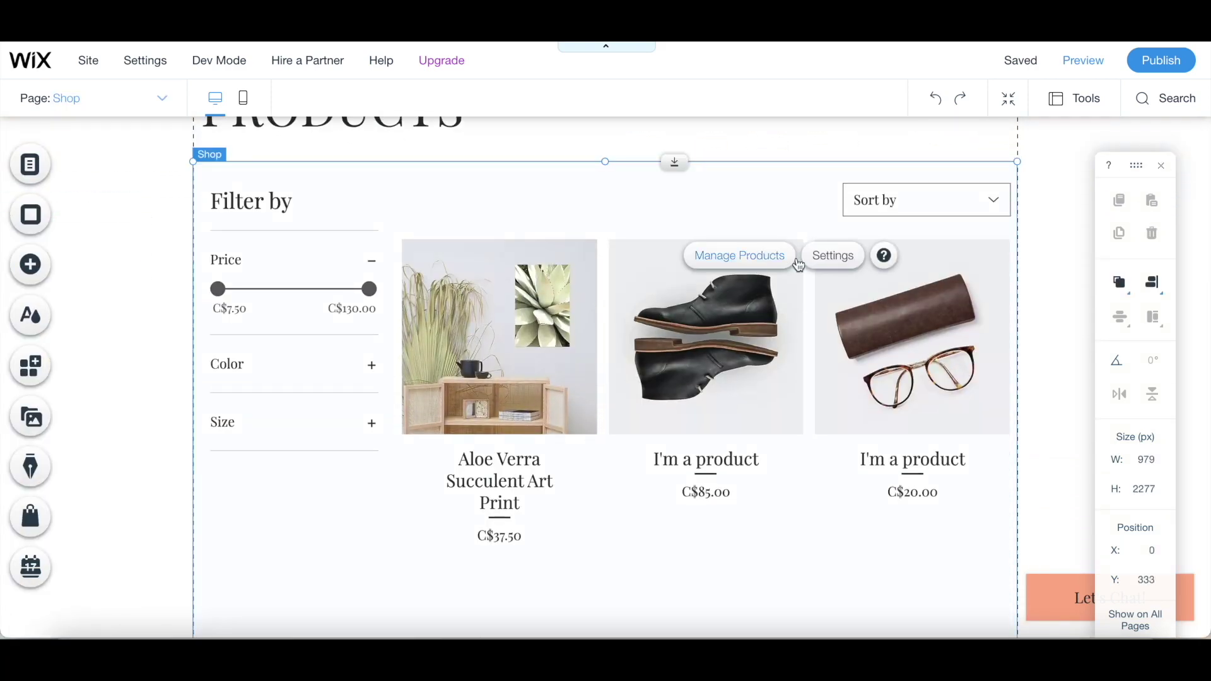
left_click(766, 253)
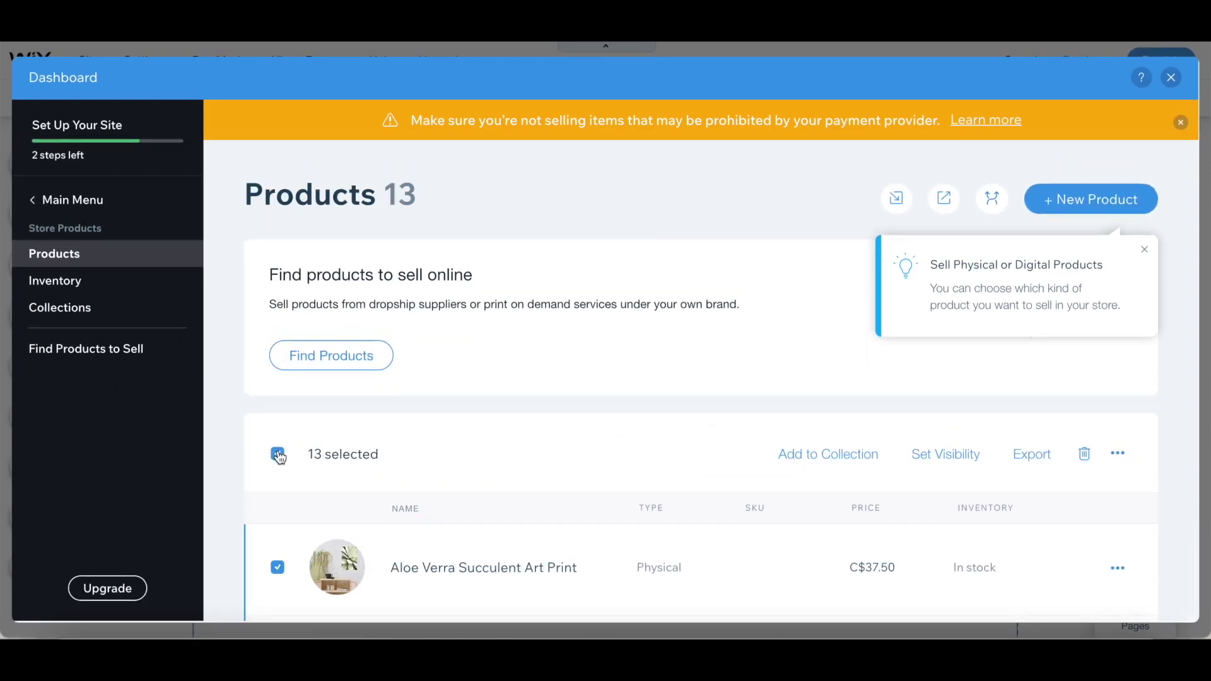
left_click(278, 567)
left_click(1084, 454)
left_click(787, 467)
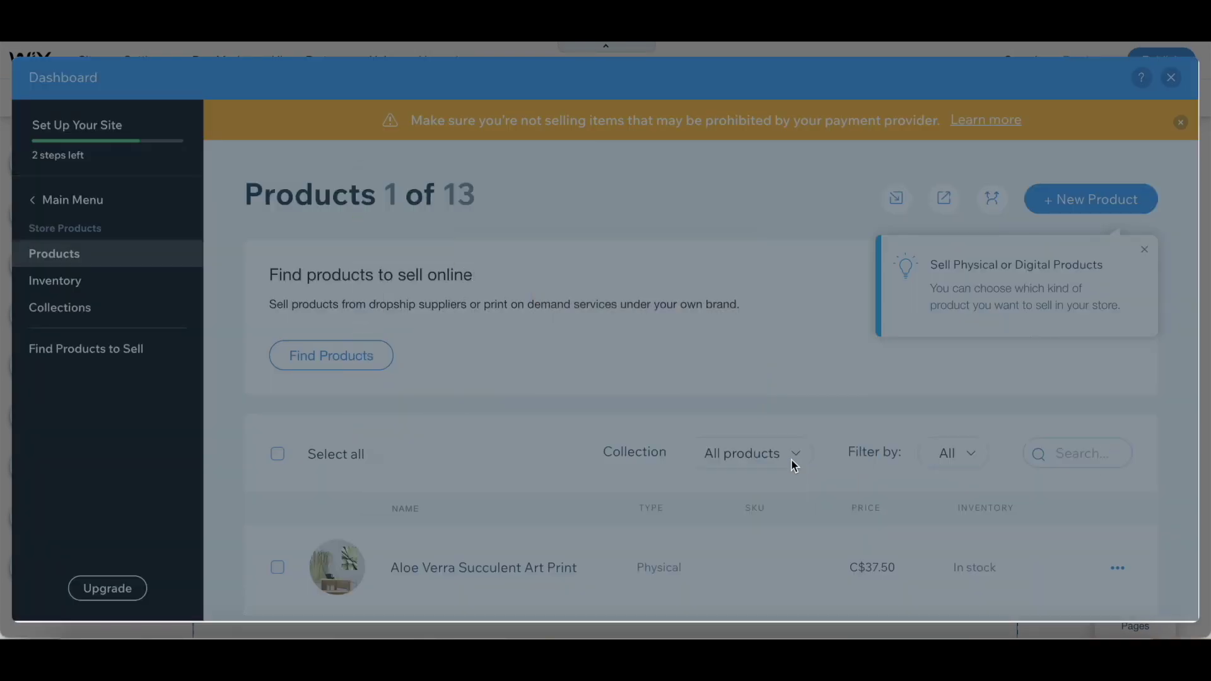
left_click(1171, 77)
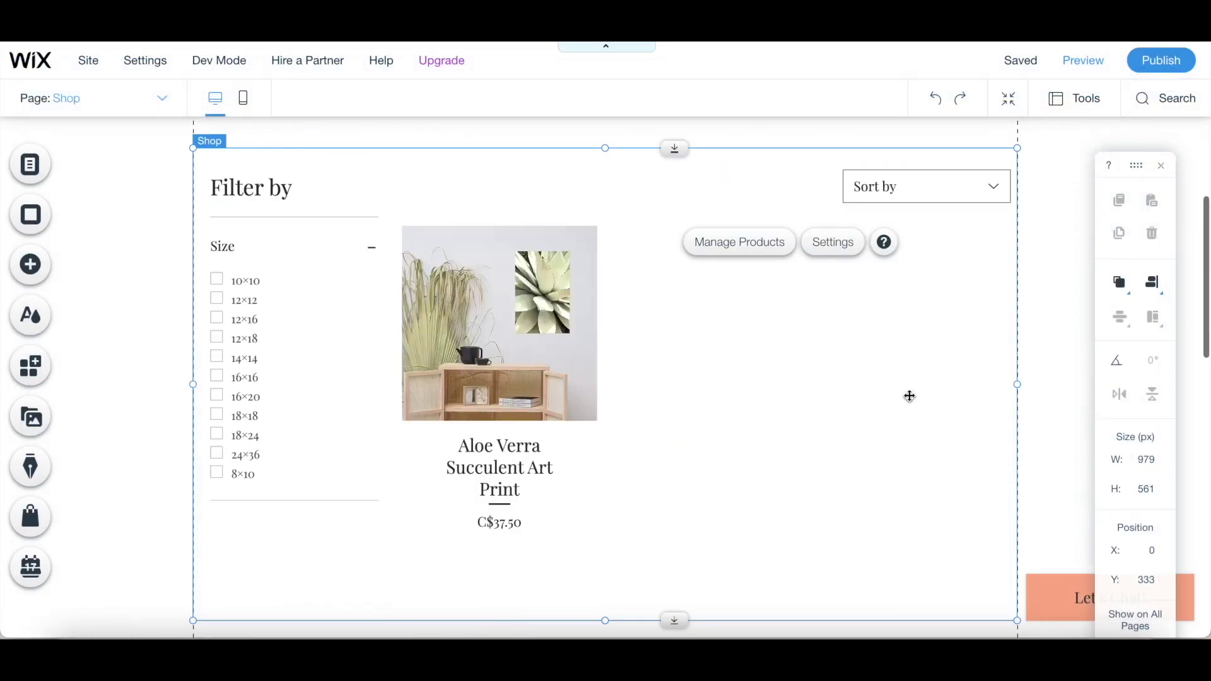
Step: On the About page, replace the first column's background photo with the leaf-shadow video from the selected backgrounds
left_click(94, 98)
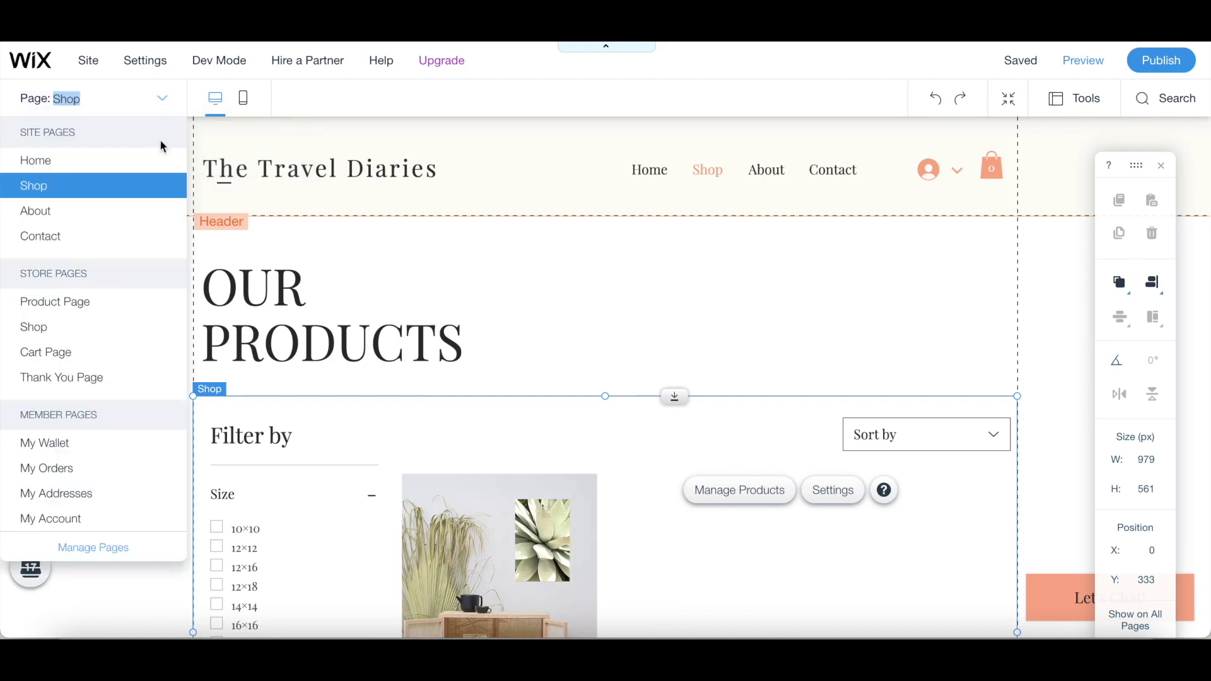
left_click(149, 207)
scroll(764, 485, "down", 3)
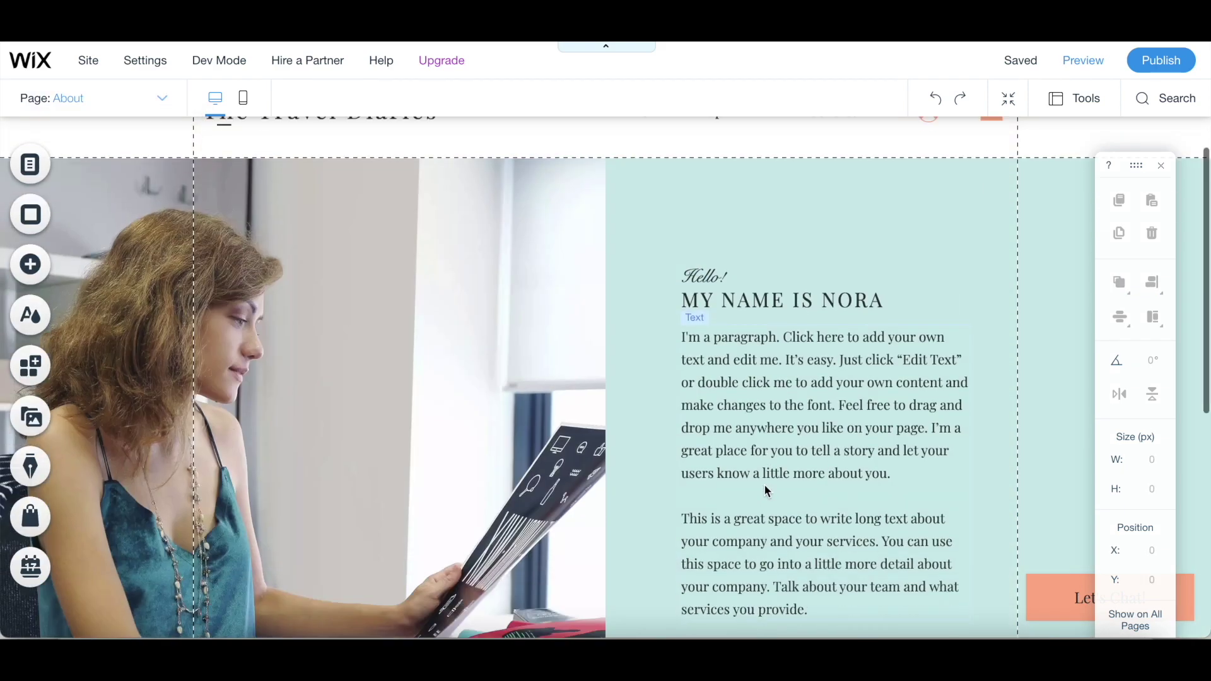
scroll(769, 484, "down", 7)
scroll(770, 481, "up", 7)
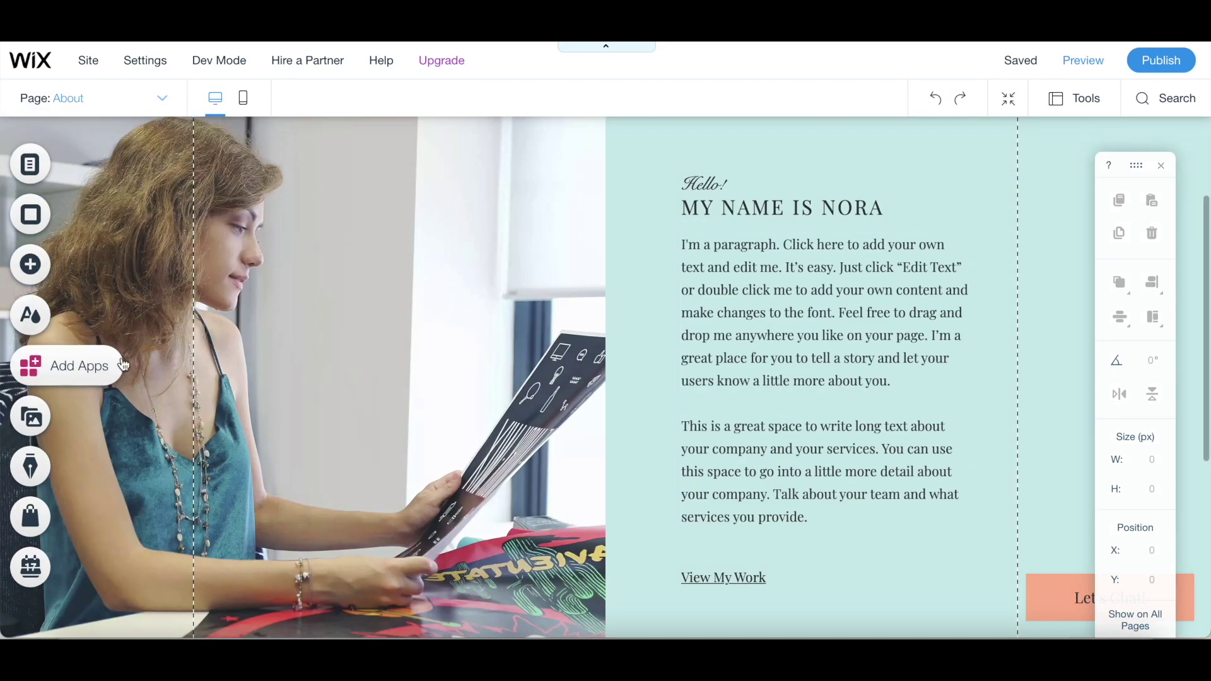
left_click(189, 230)
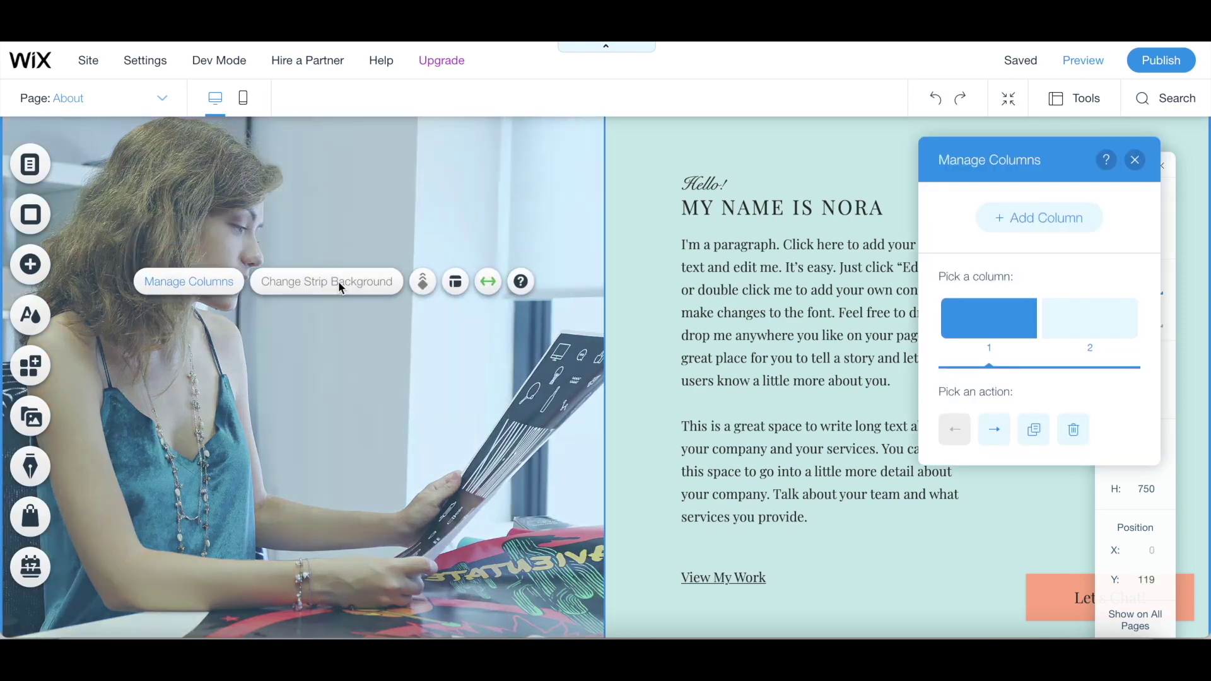
left_click(477, 420)
left_click(650, 370)
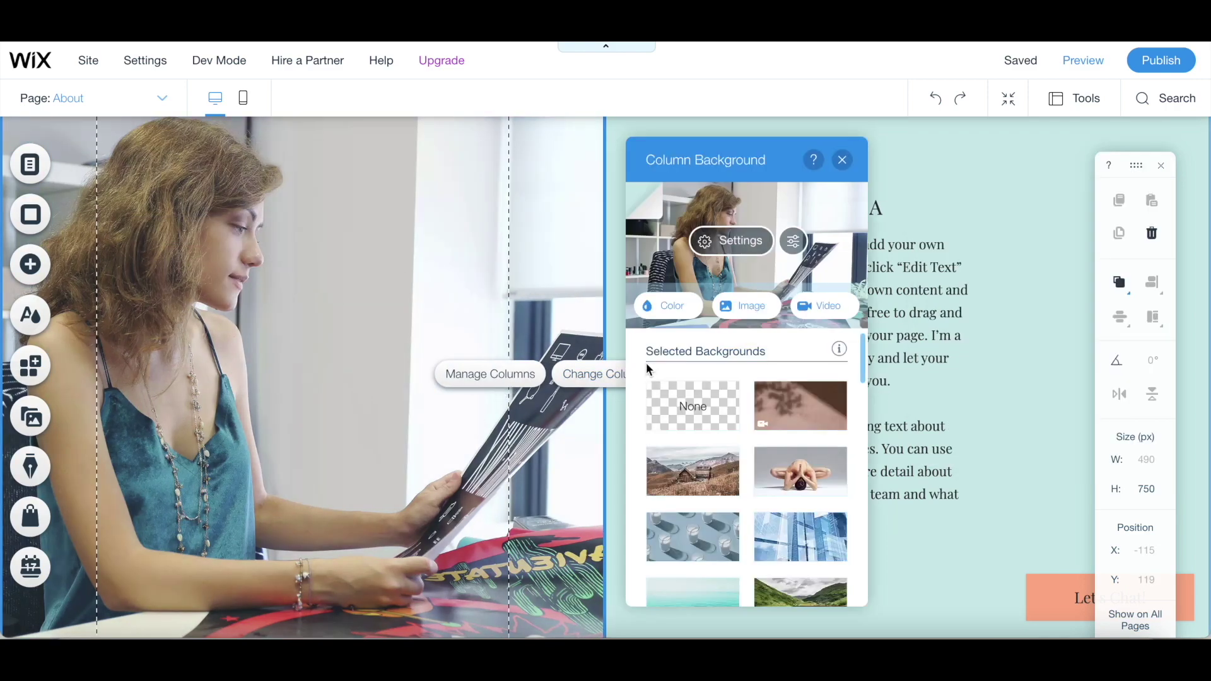
left_click(801, 406)
scroll(749, 520, "down", 15)
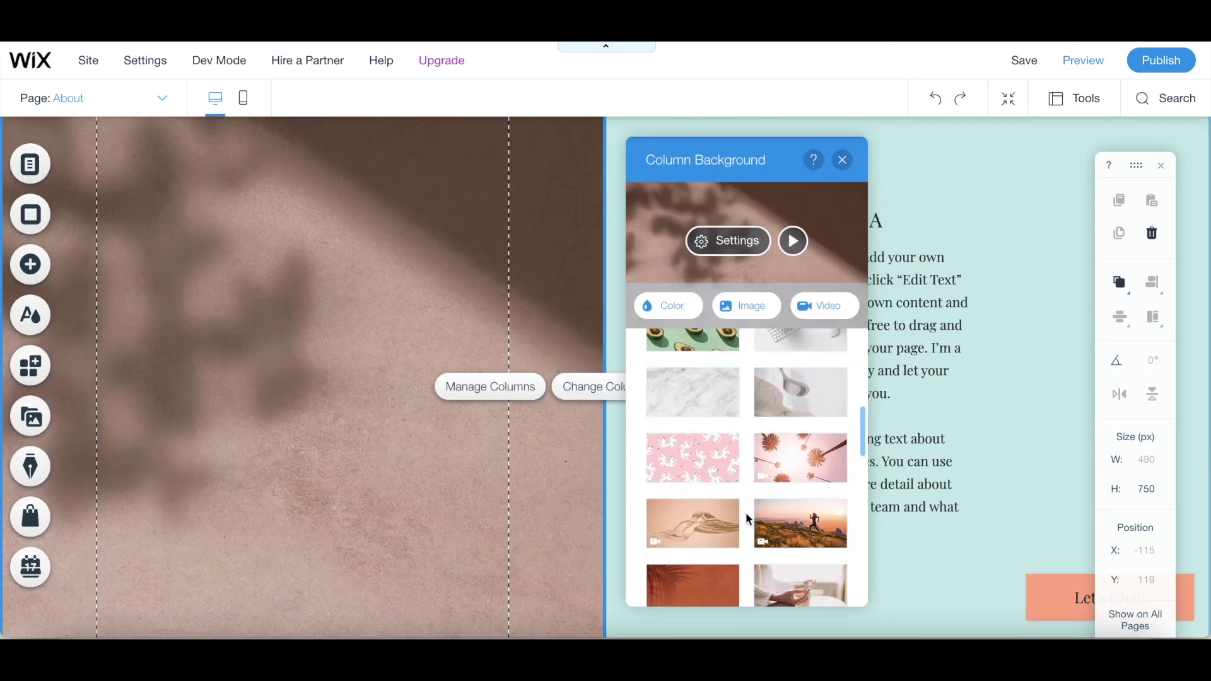
scroll(749, 520, "down", 5)
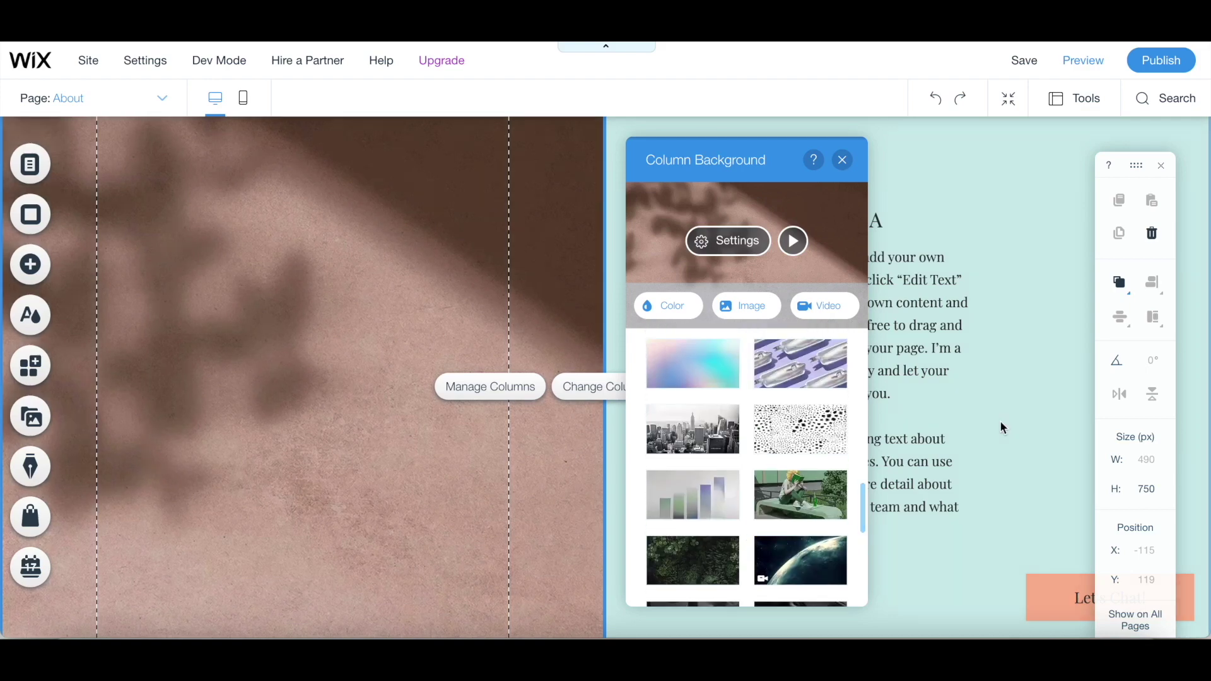
Step: Set the background of the About page's second column to the light beige theme colour
left_click(714, 320)
left_click(1000, 231)
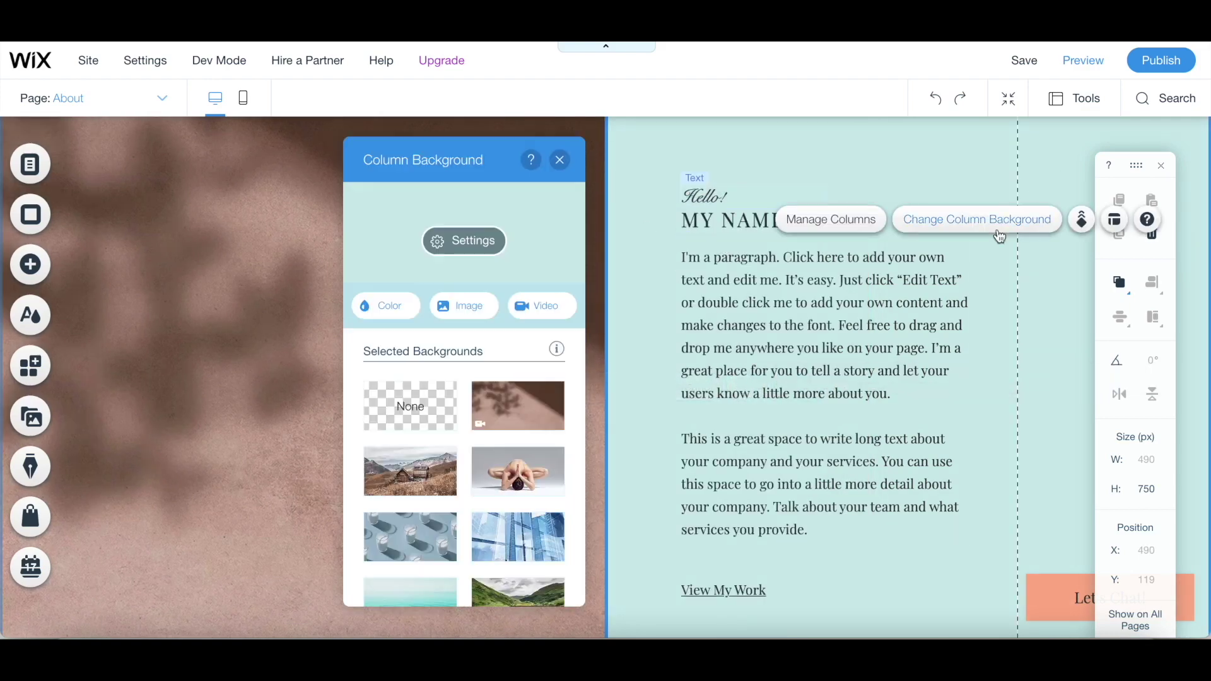
left_click(463, 240)
left_click(554, 273)
left_click(583, 454)
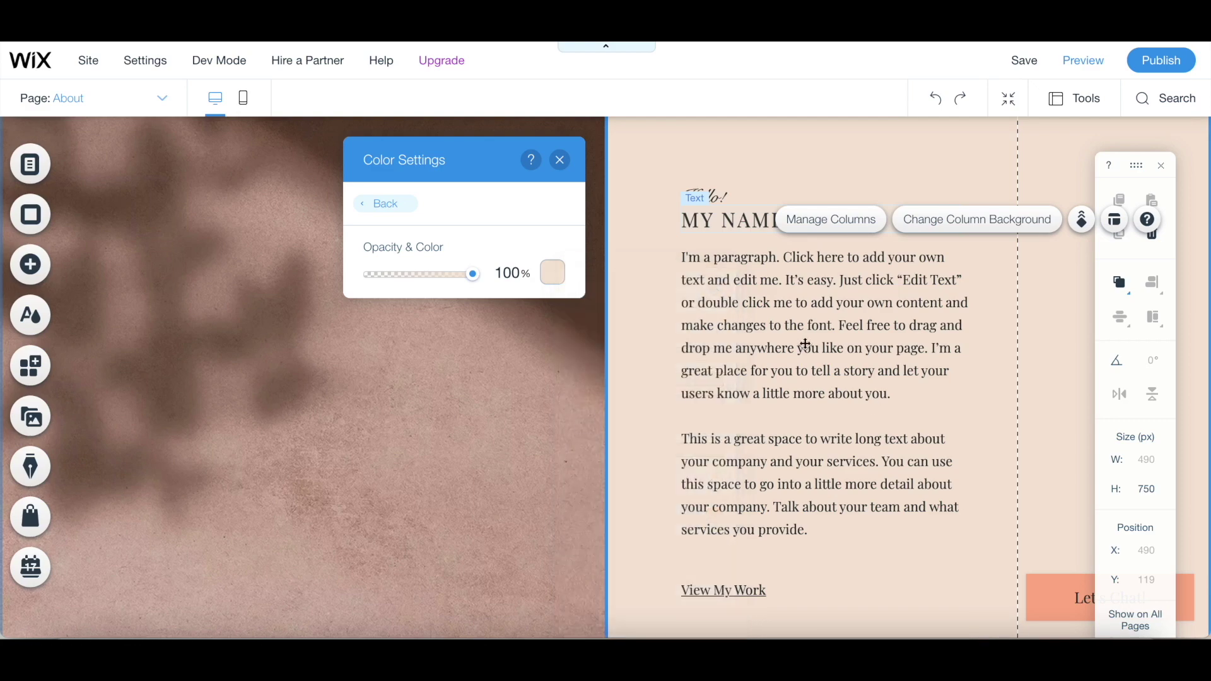
Step: Delete the script "Hello!" line in the About page's second column and change the name heading beneath it to "Hi"
left_click(736, 222)
double_click(735, 226)
double_click(725, 197)
left_click(787, 225)
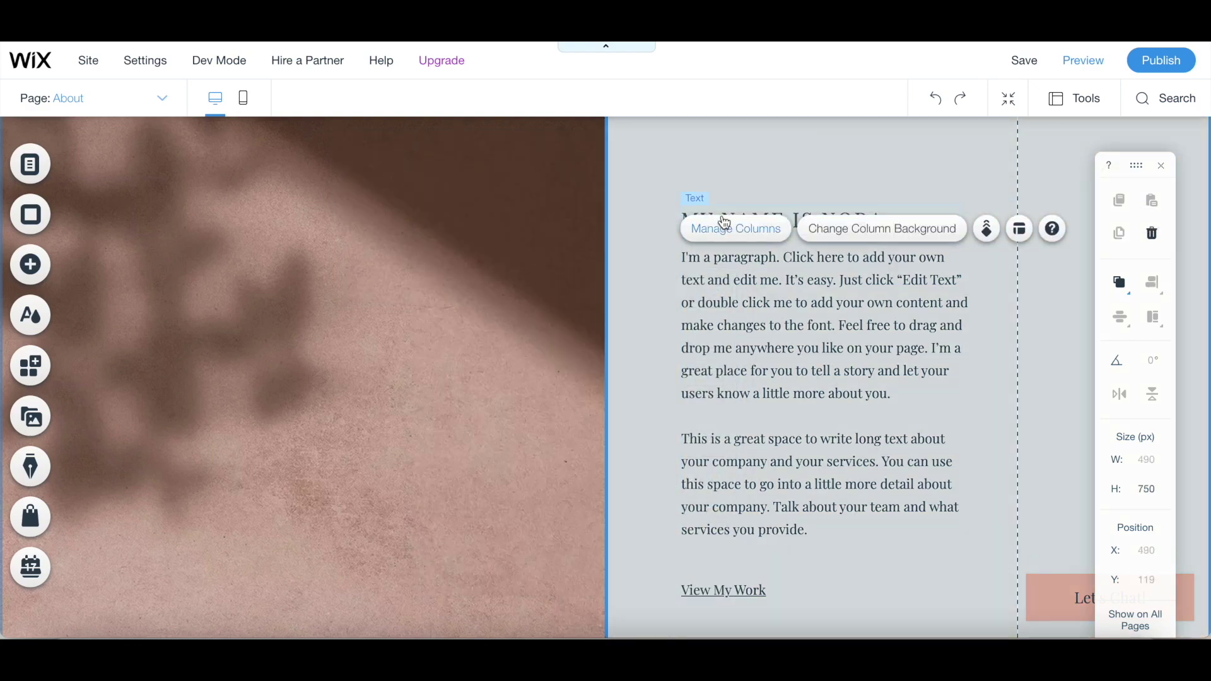
left_click(710, 220)
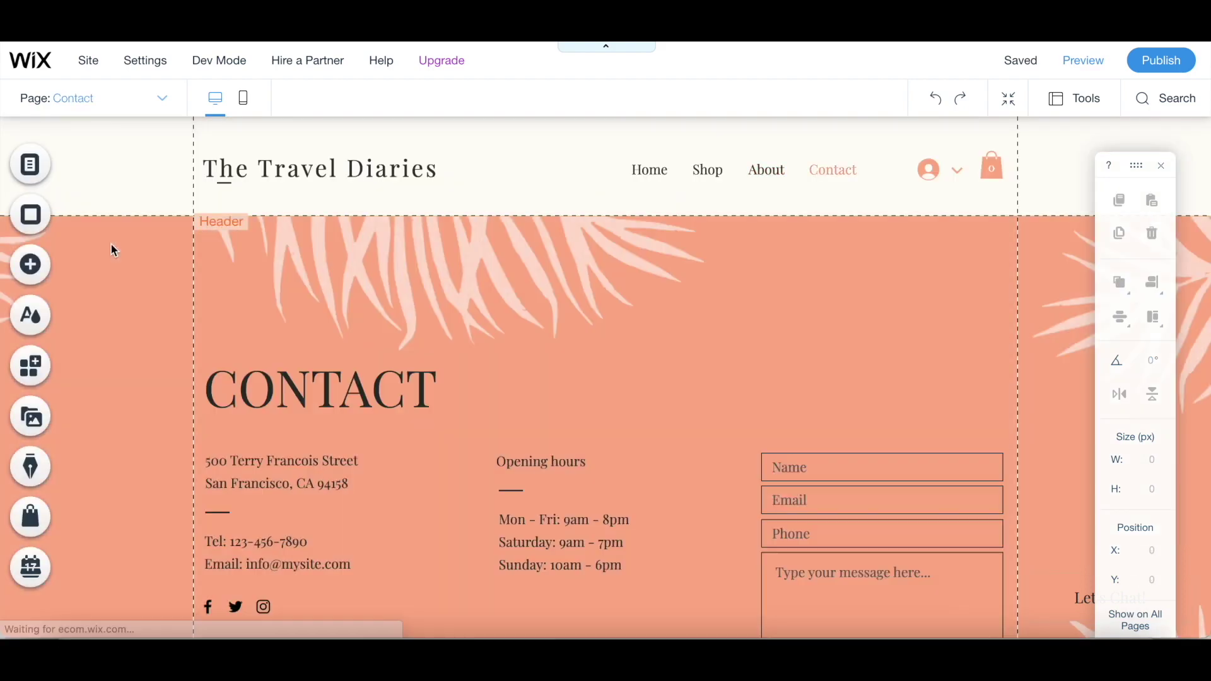
Step: On the Contact page, delete the address, phone and e-mail details, the opening hours and their divider lines
scroll(332, 494, "down", 2)
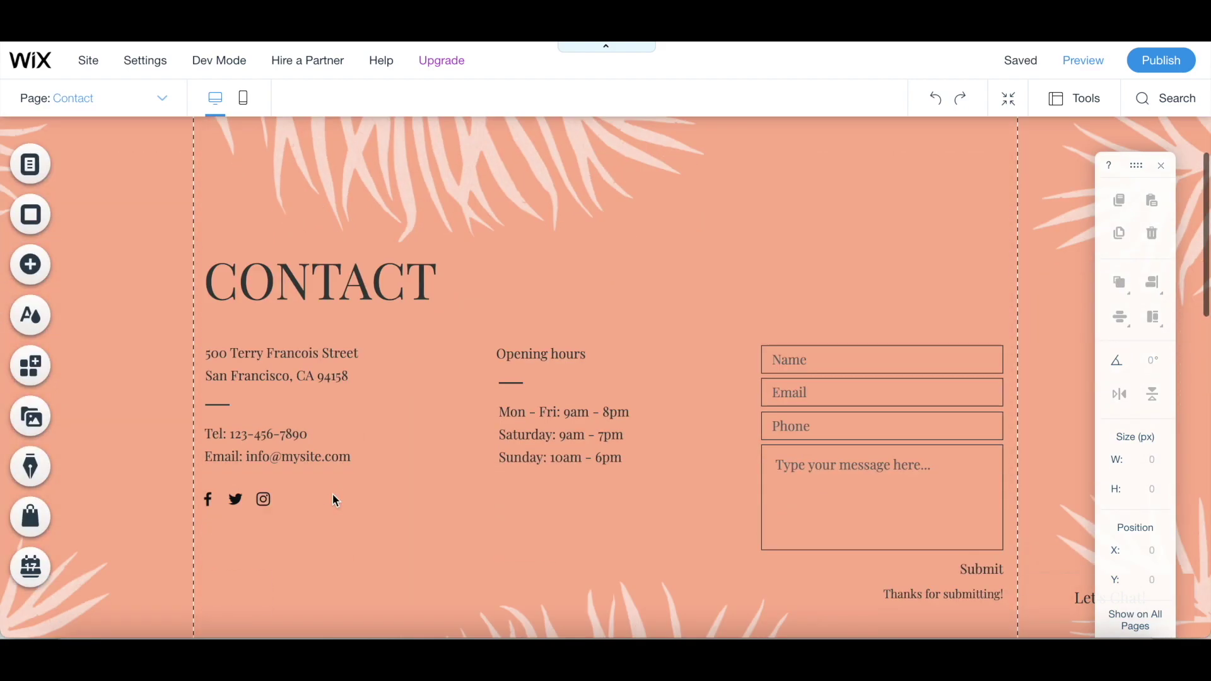
left_click(316, 354)
left_click(278, 412)
left_click(233, 386)
left_click(530, 394)
key("Delete")
left_click(220, 386)
Step: Move the contact form to the centre of the page and place the CONTACT heading directly above it
left_click_drag(818, 371, 548, 346)
left_click_drag(414, 262, 668, 252)
left_click_drag(820, 246, 746, 252)
left_click_drag(660, 249, 651, 250)
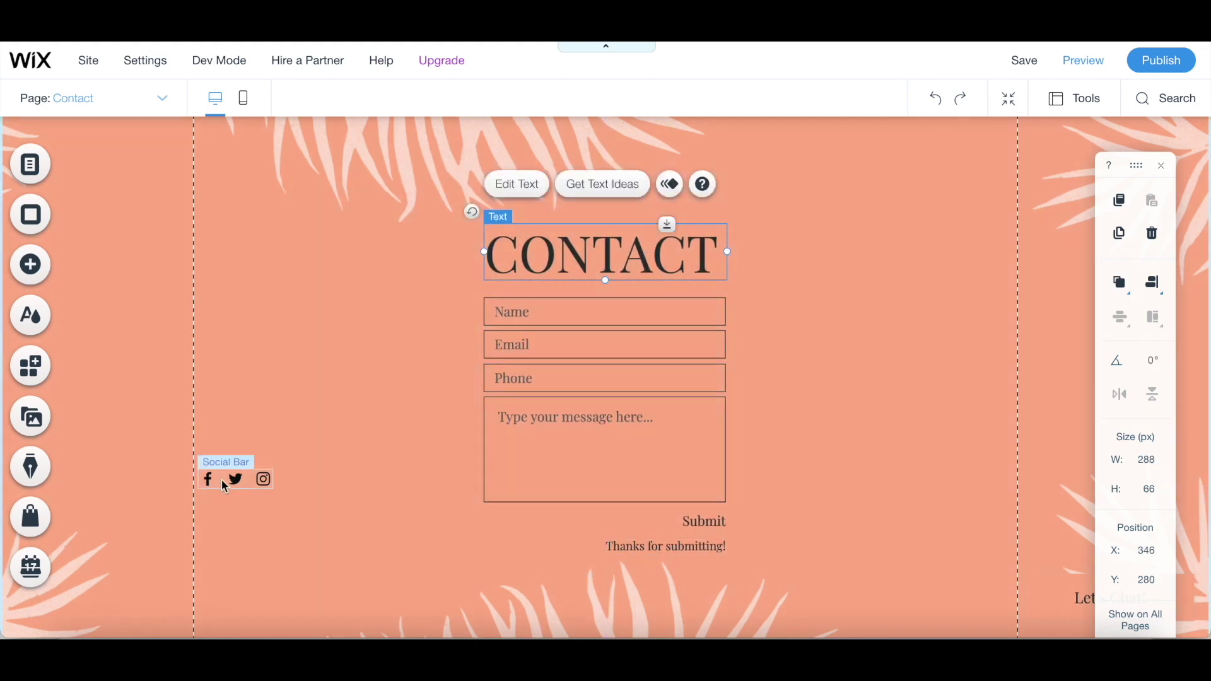
Step: Remove the social bar from beside the contact form and save the site
left_click(405, 549)
scroll(406, 549, "up", 2)
left_click(606, 370)
scroll(442, 530, "down", 1)
left_click(482, 524)
left_click(884, 419)
scroll(884, 419, "up", 1)
scroll(884, 419, "down", 5)
scroll(884, 419, "up", 5)
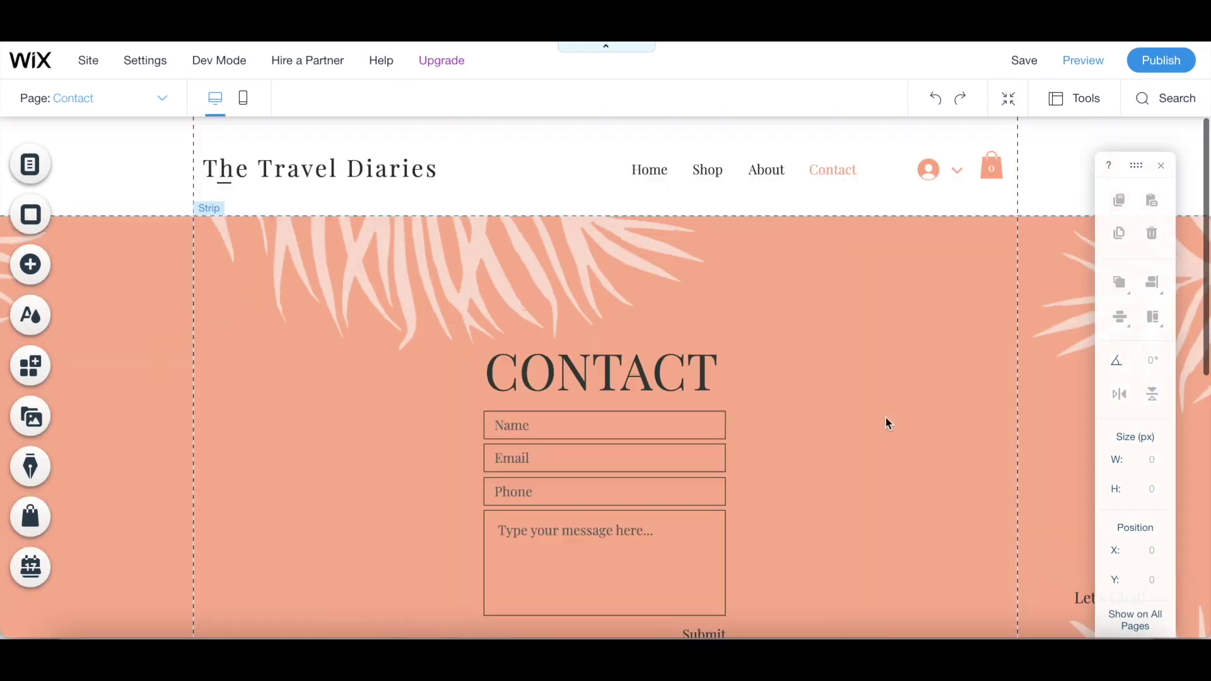
left_click(1028, 63)
left_click(857, 546)
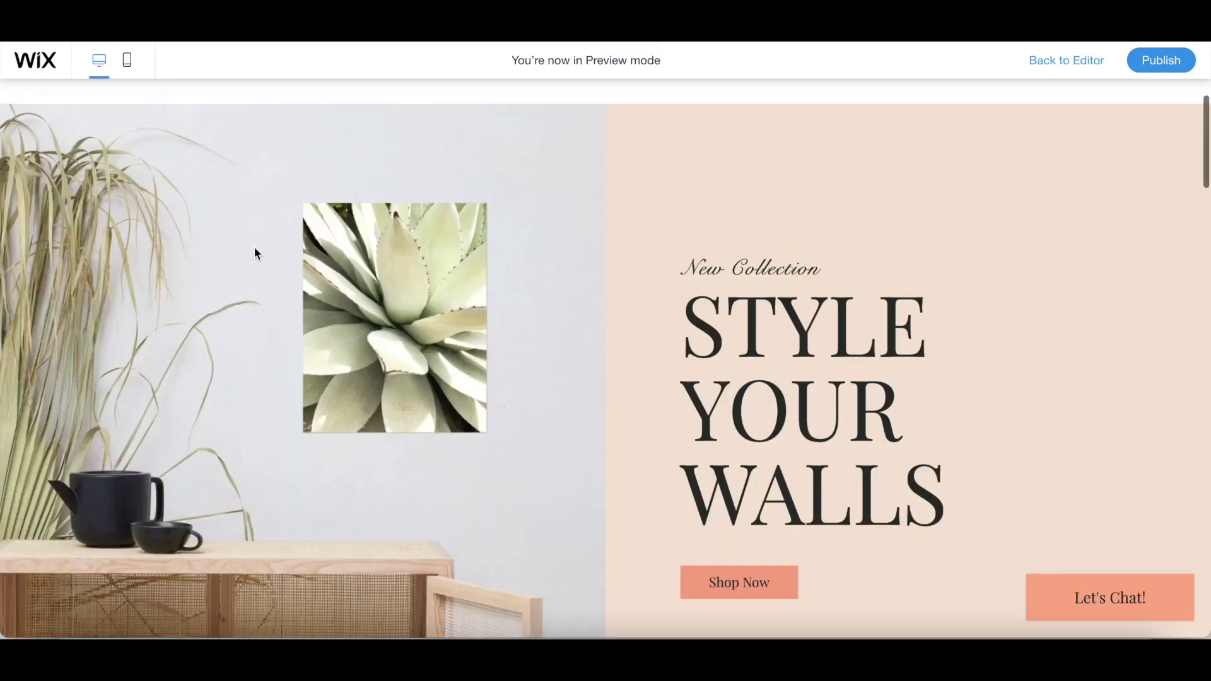
Step: Review the Home page in preview mode from the hero strip through the collections to the subscribe form
scroll(281, 373, "down", 8)
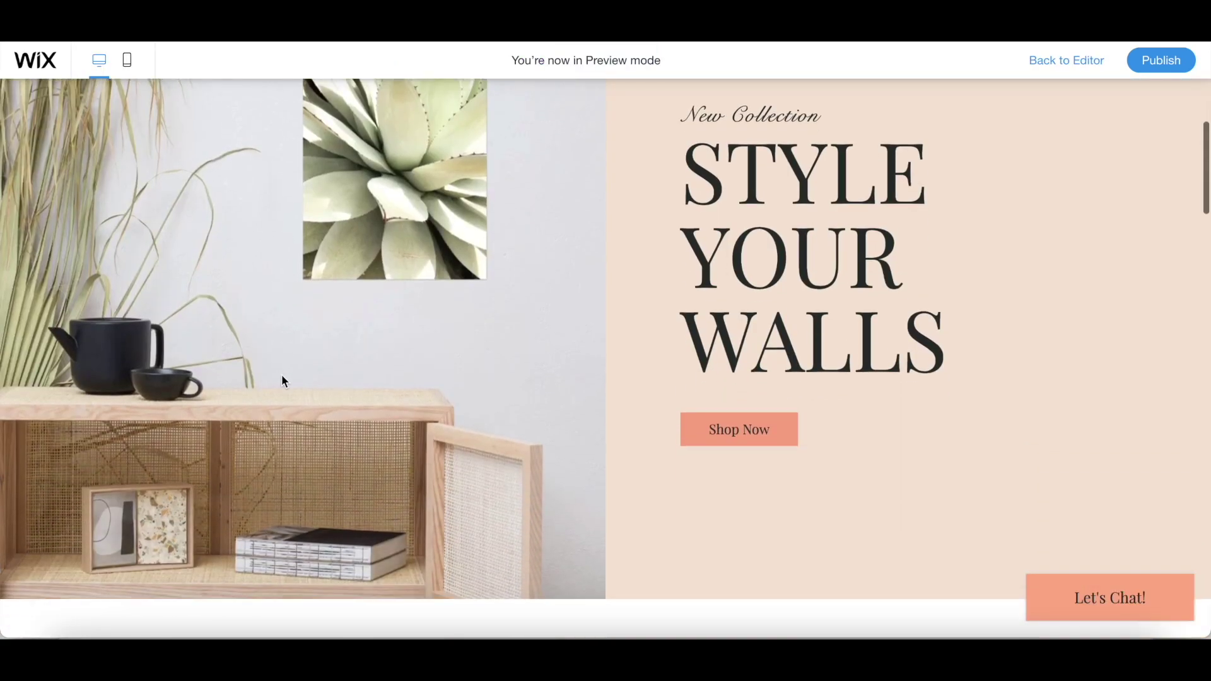
scroll(282, 381, "down", 10)
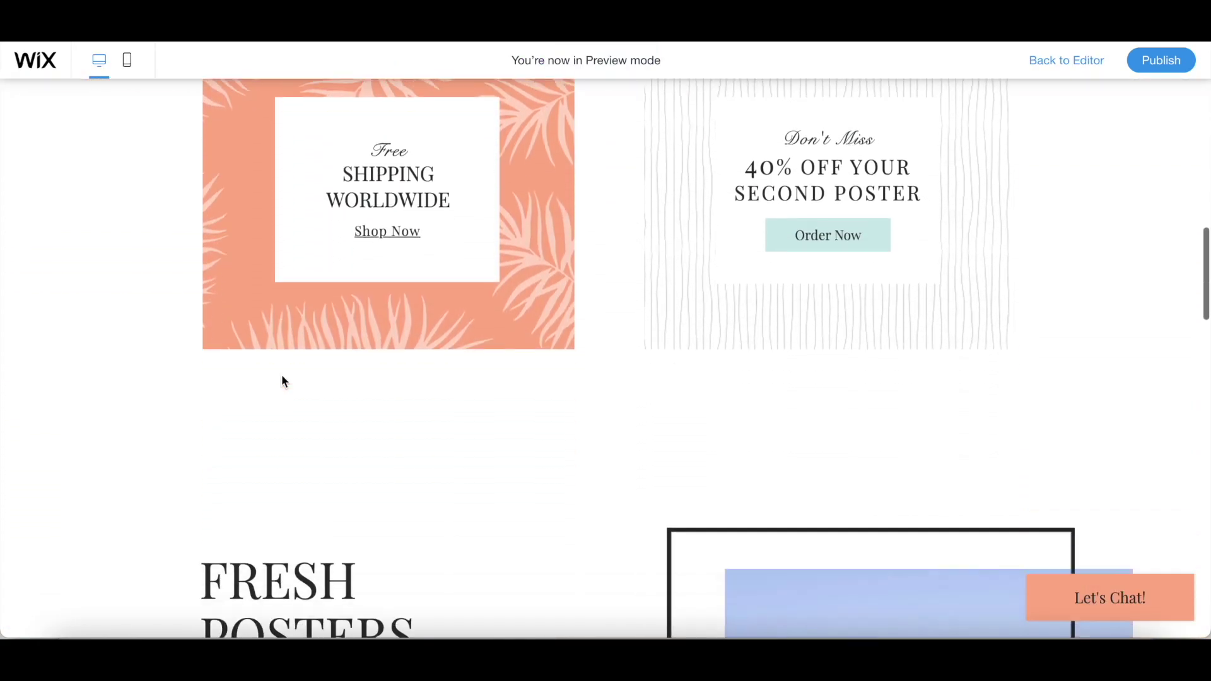
scroll(282, 381, "down", 2)
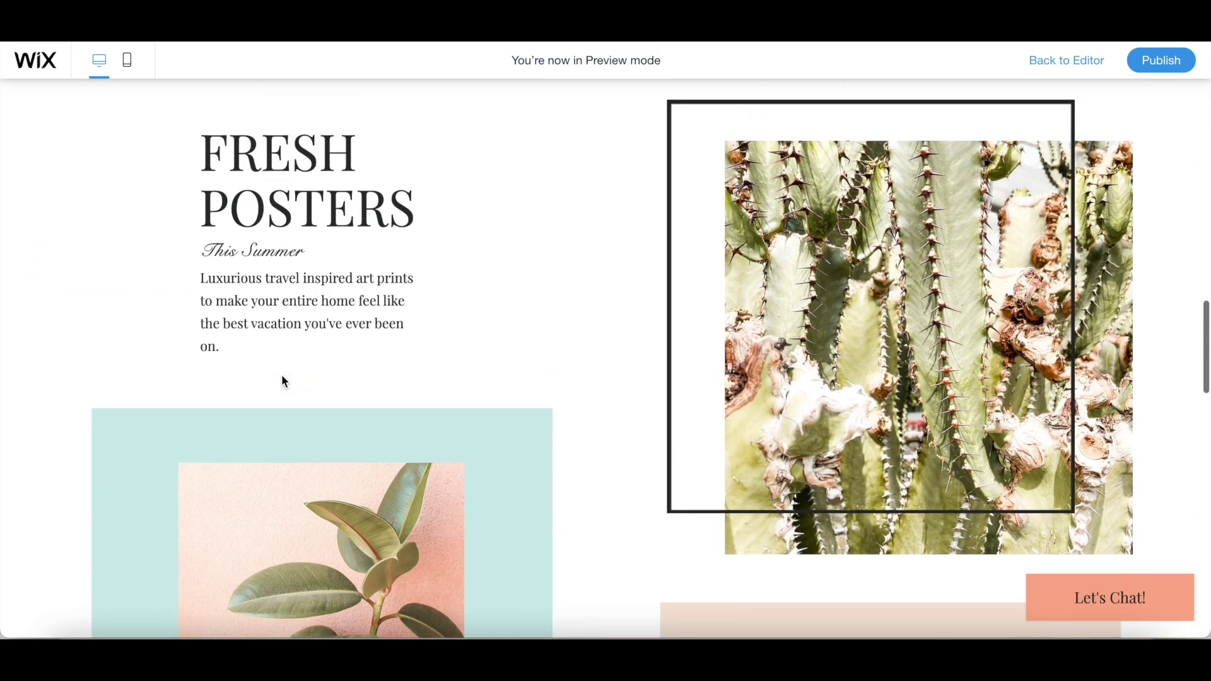
scroll(649, 459, "down", 12)
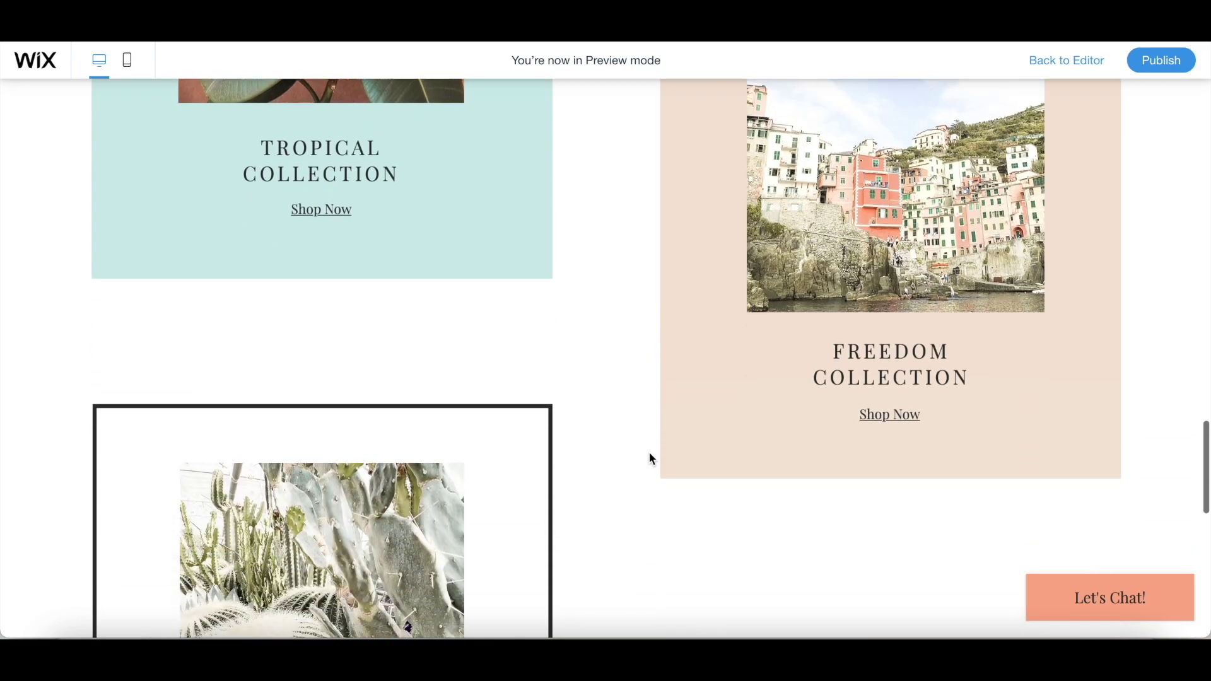
scroll(649, 454, "down", 5)
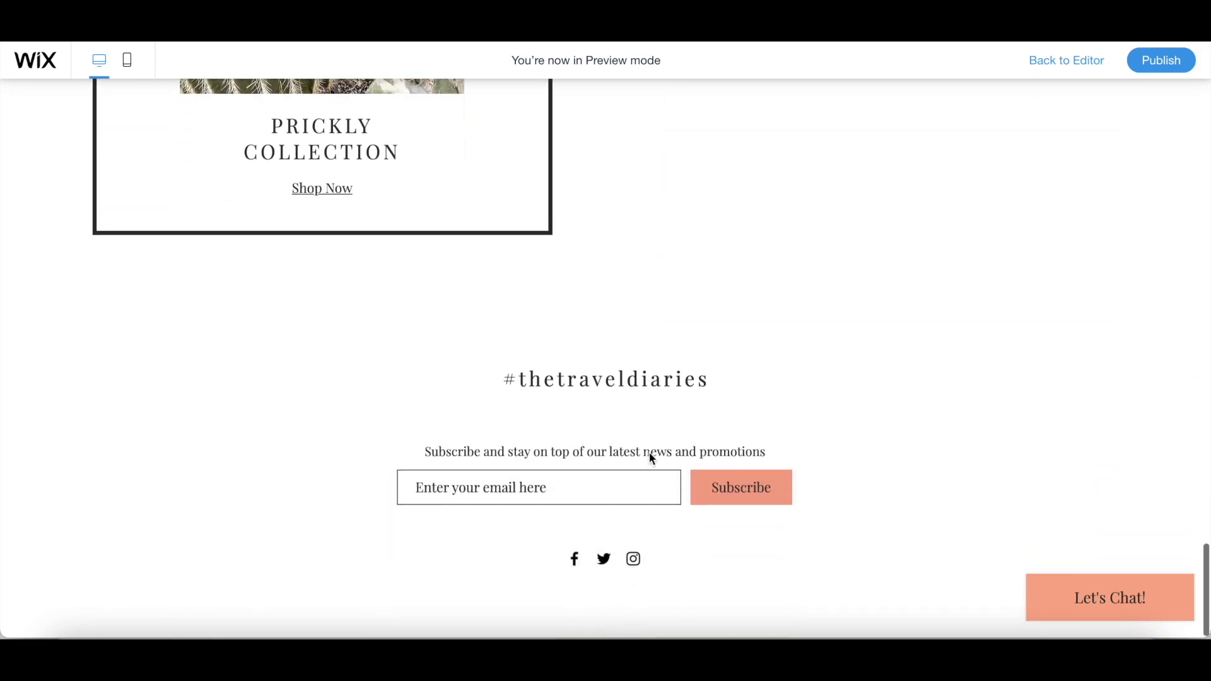
scroll(649, 454, "up", 20)
Step: Review the Shop page's product listing and the About page's text and backgrounds in preview mode
left_click(707, 131)
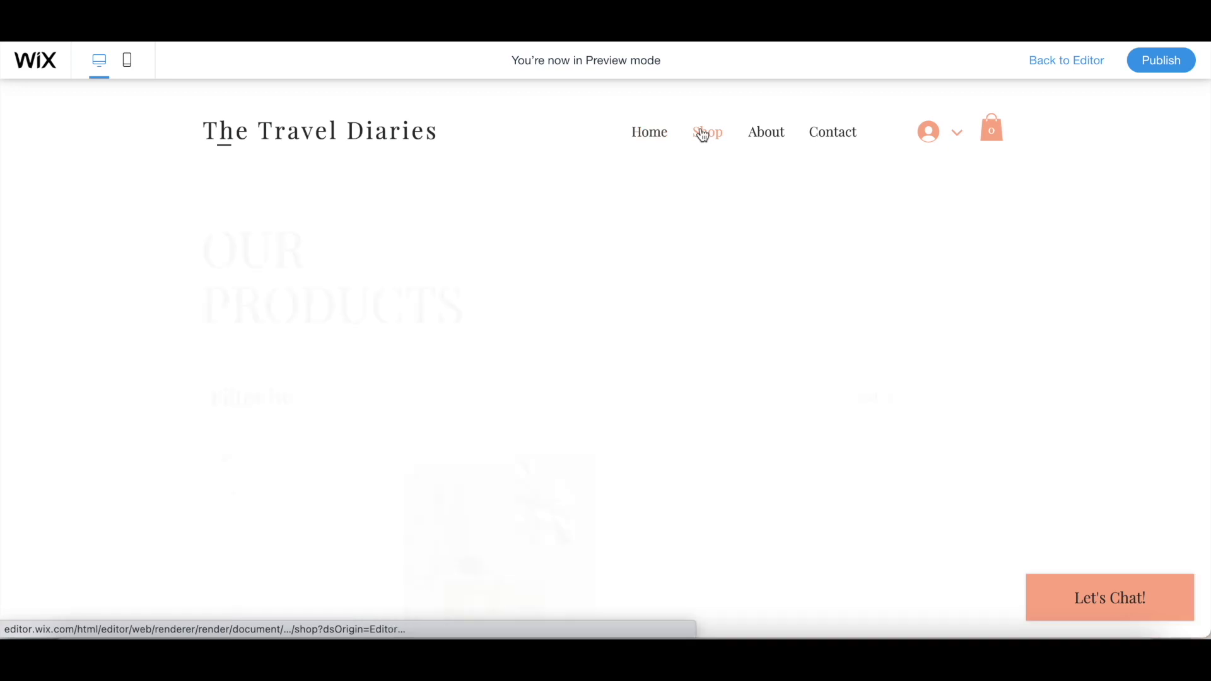
scroll(612, 433, "down", 3)
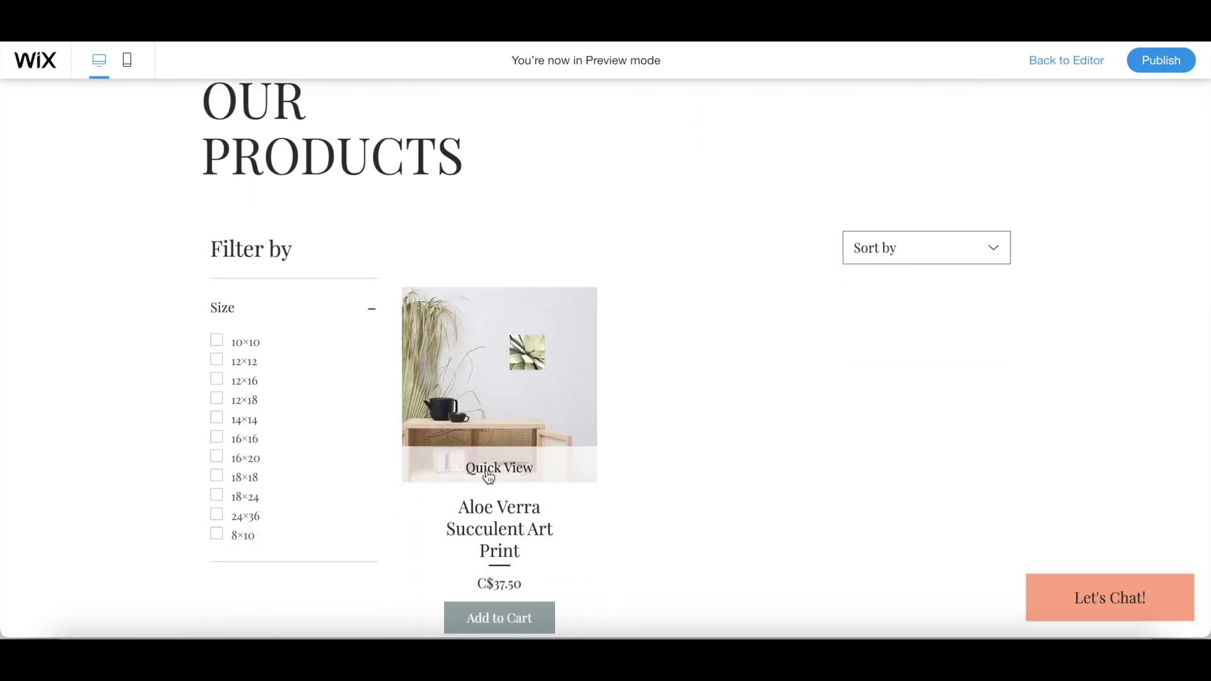
scroll(444, 430, "up", 3)
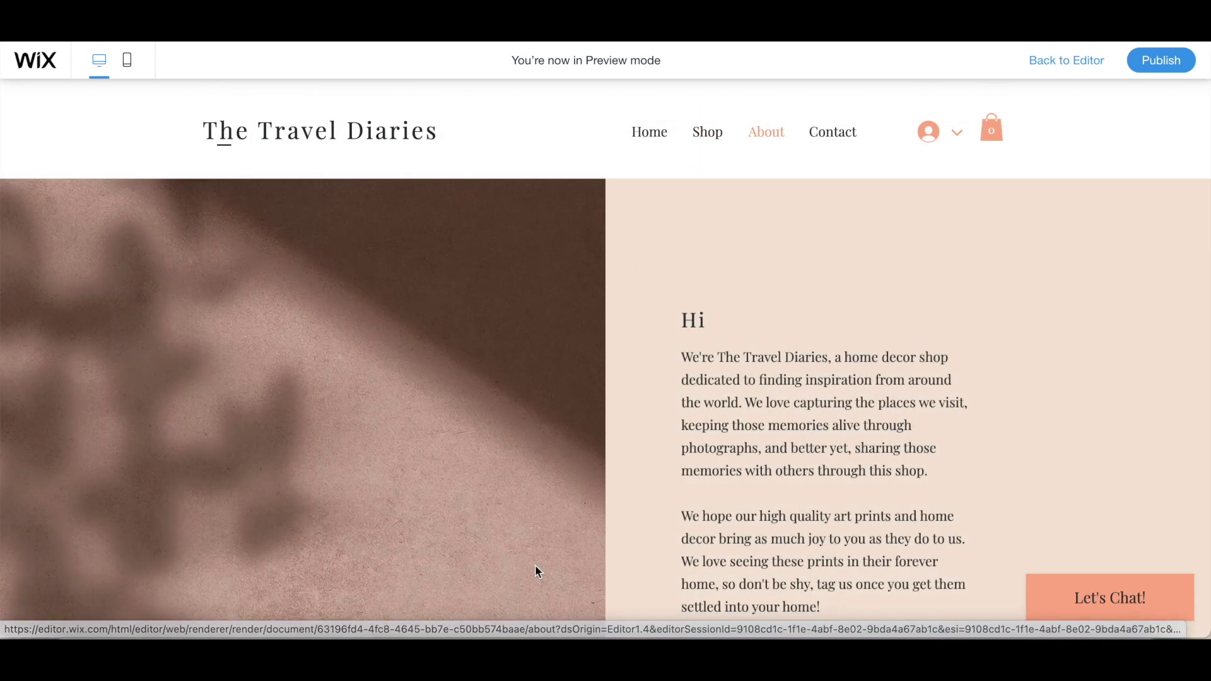
scroll(533, 563, "down", 3)
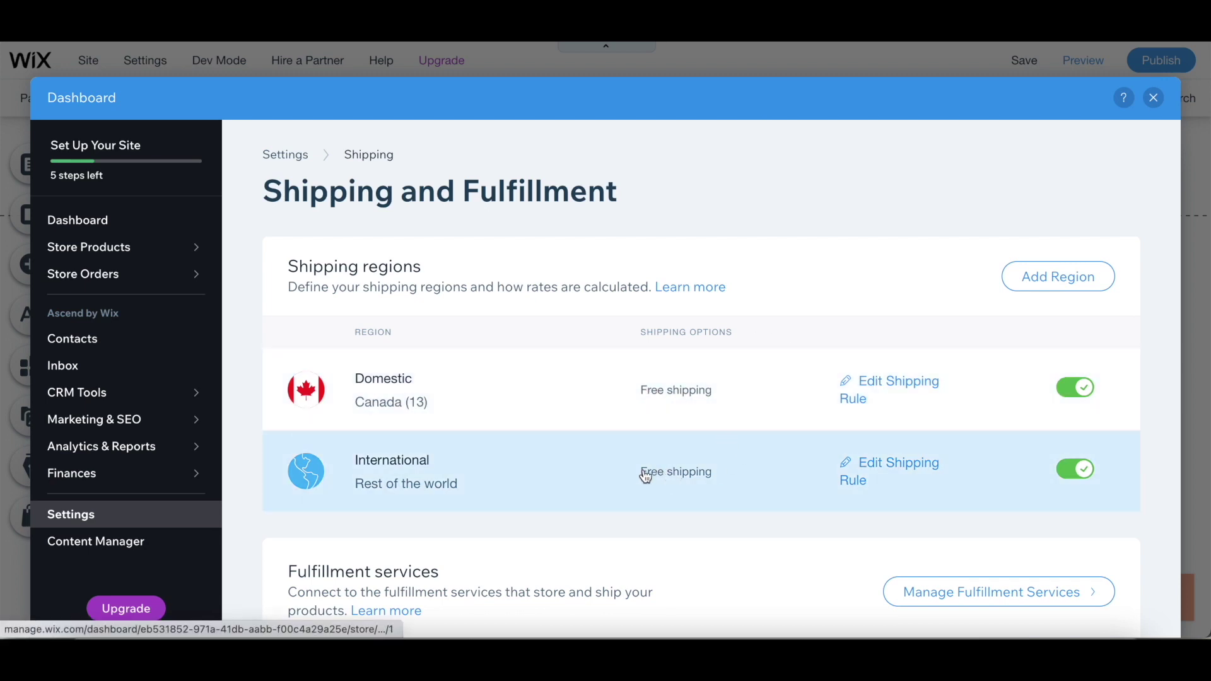
Step: Examine the Domestic region's shipping rule, including its destinations, rate calculation methods, delivery time, local delivery and pickup options
scroll(1070, 378, "down", 1)
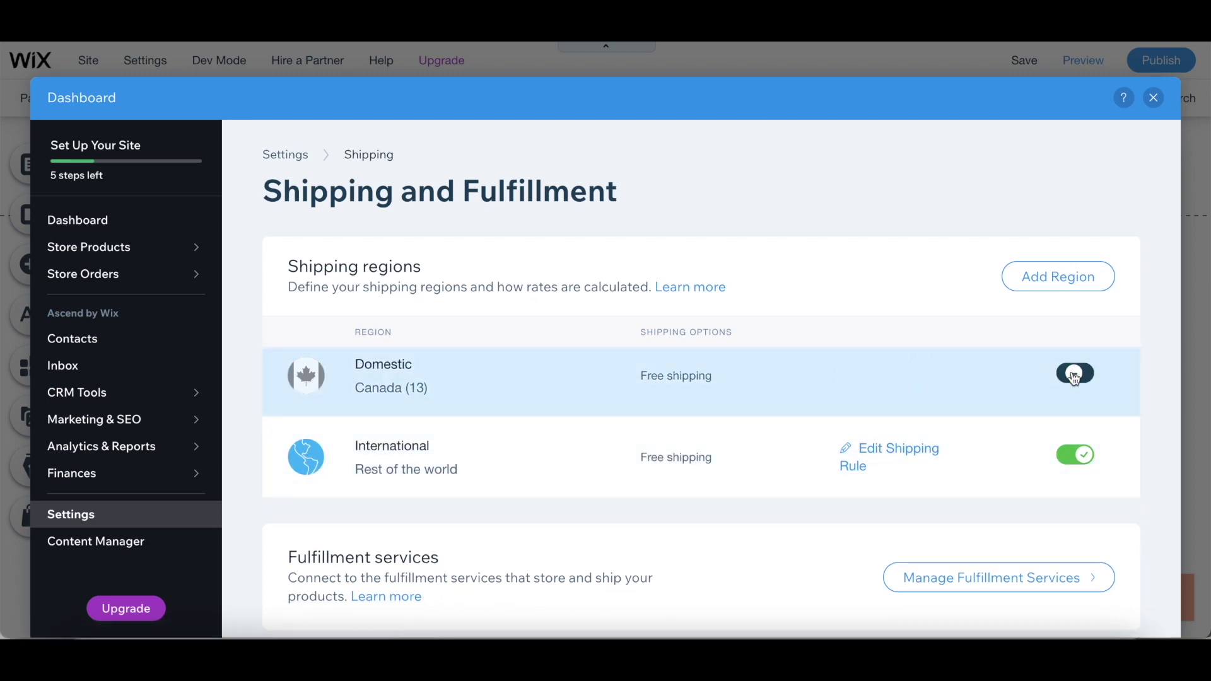
left_click(868, 385)
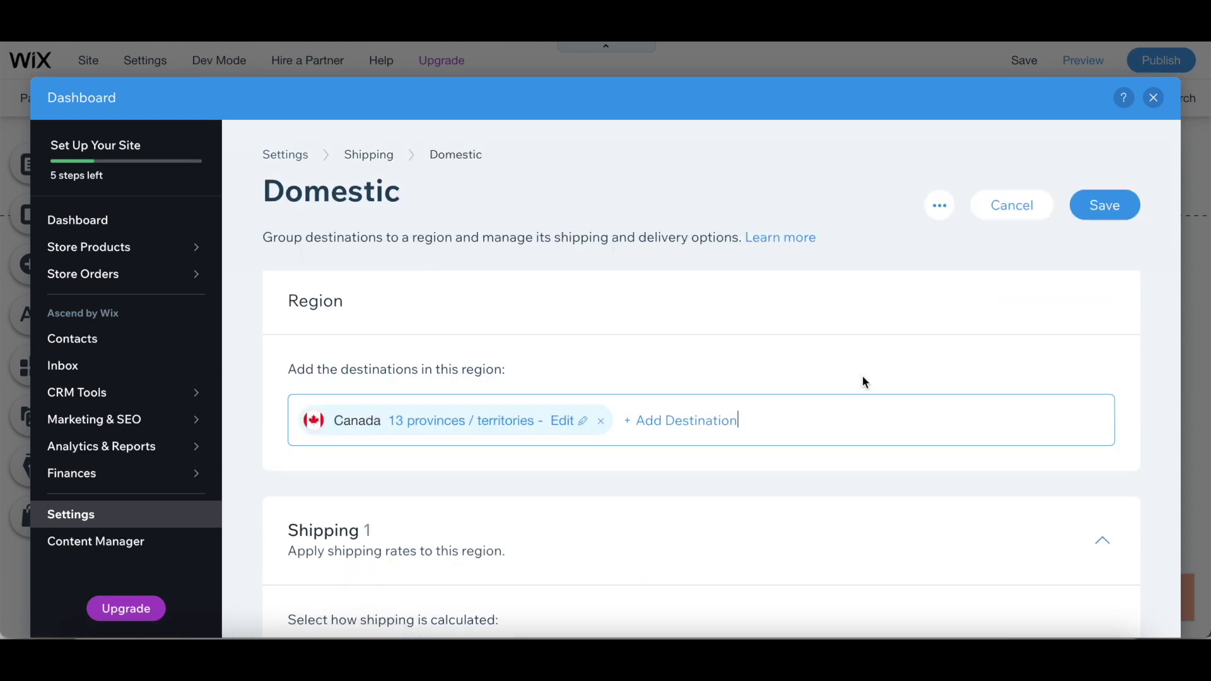
scroll(842, 400, "down", 2)
scroll(844, 410, "down", 3)
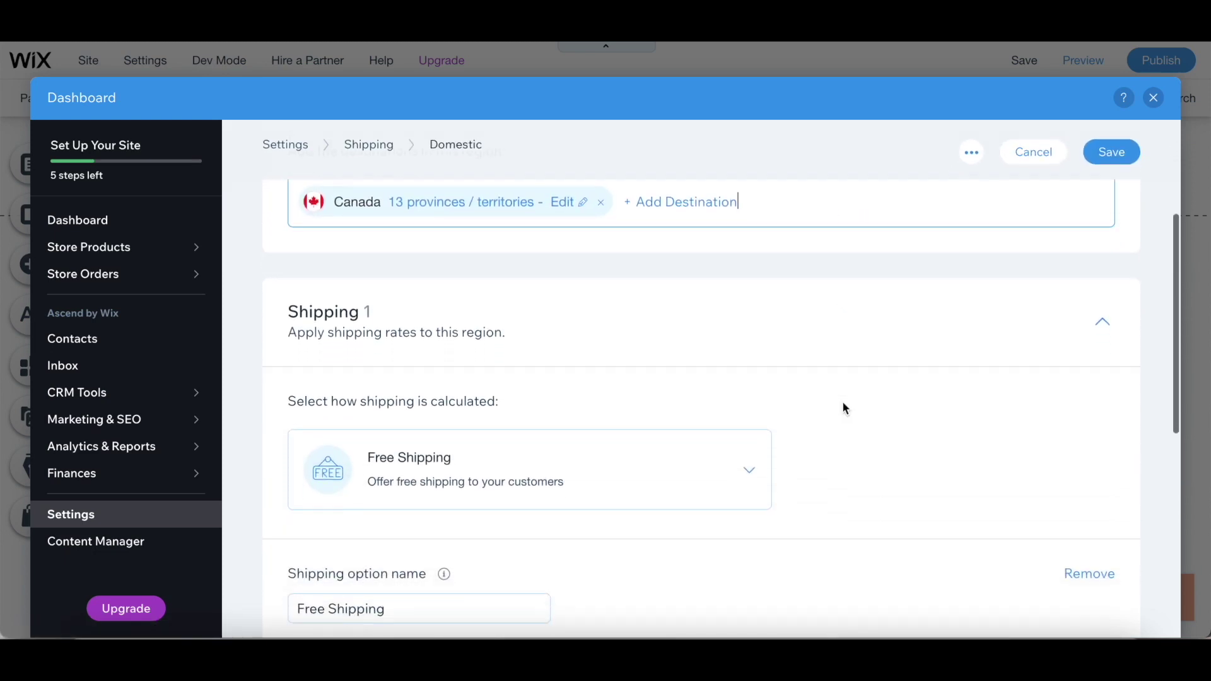
left_click(705, 435)
scroll(706, 435, "down", 3)
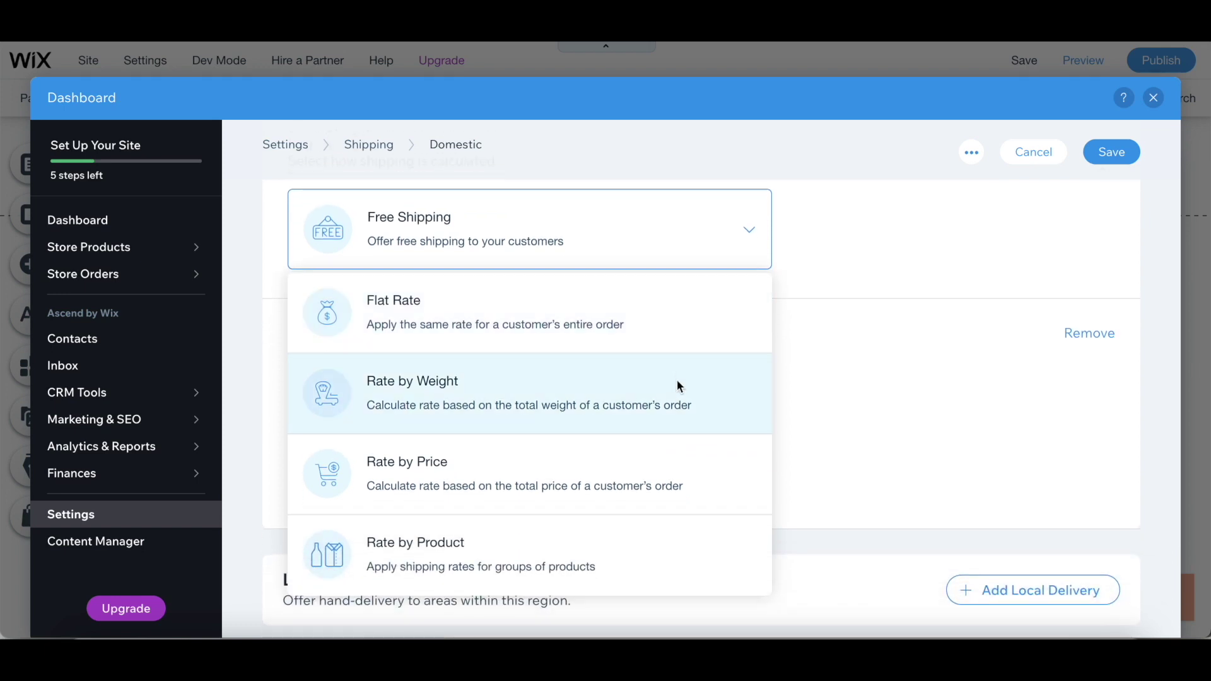
left_click(719, 225)
scroll(645, 365, "down", 2)
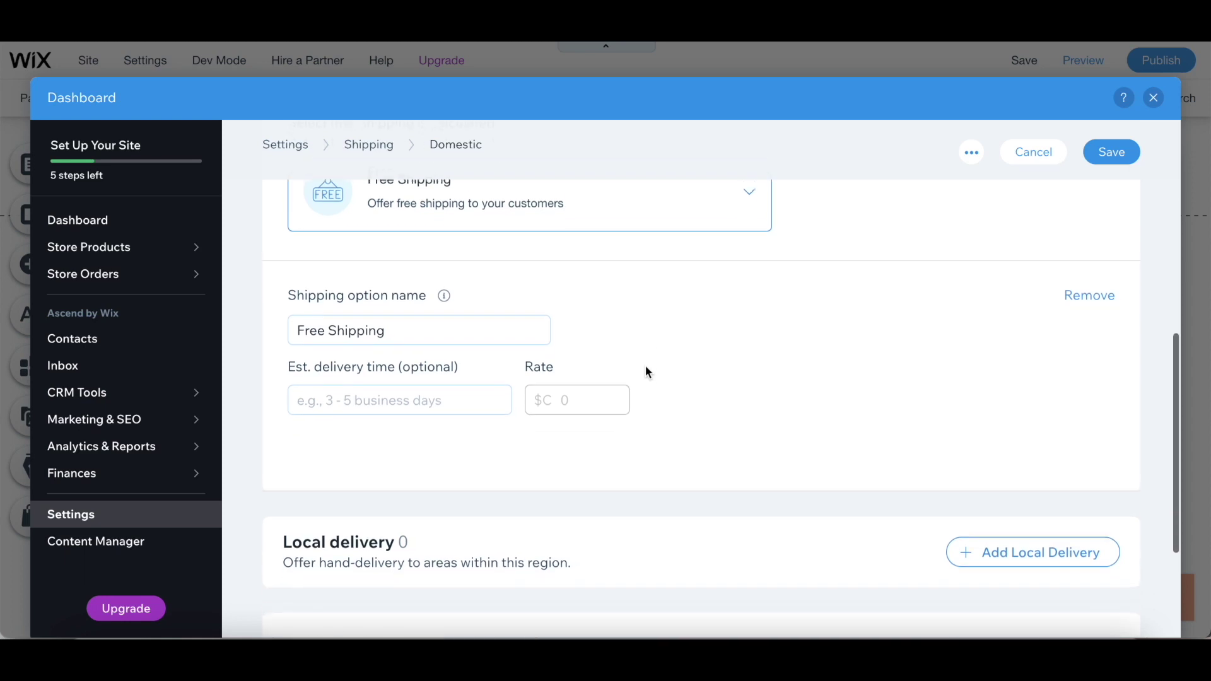
left_click(478, 348)
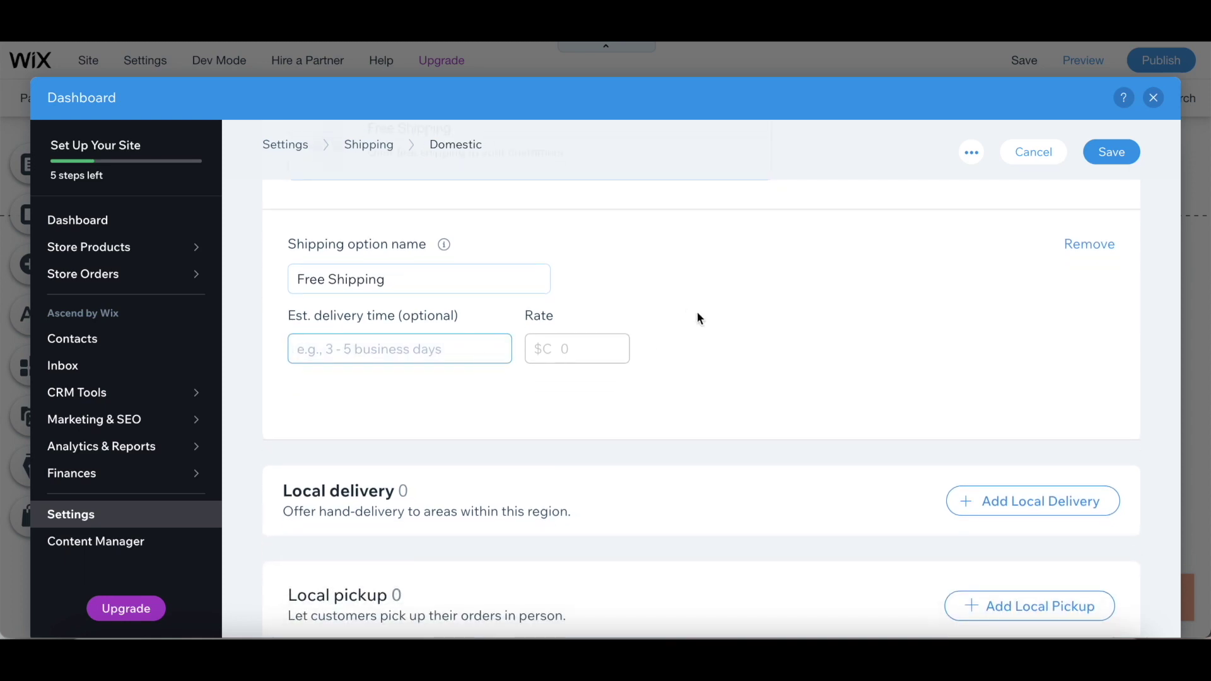
scroll(699, 315, "down", 2)
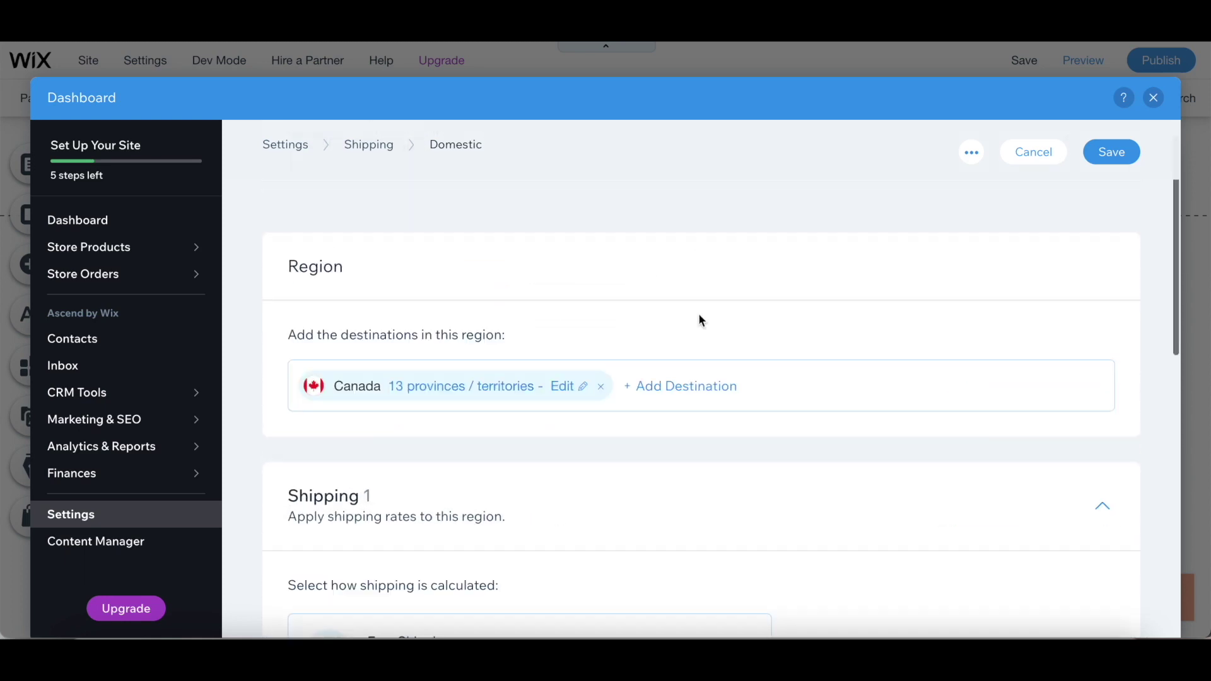
scroll(701, 320, "up", 10)
left_click(1017, 201)
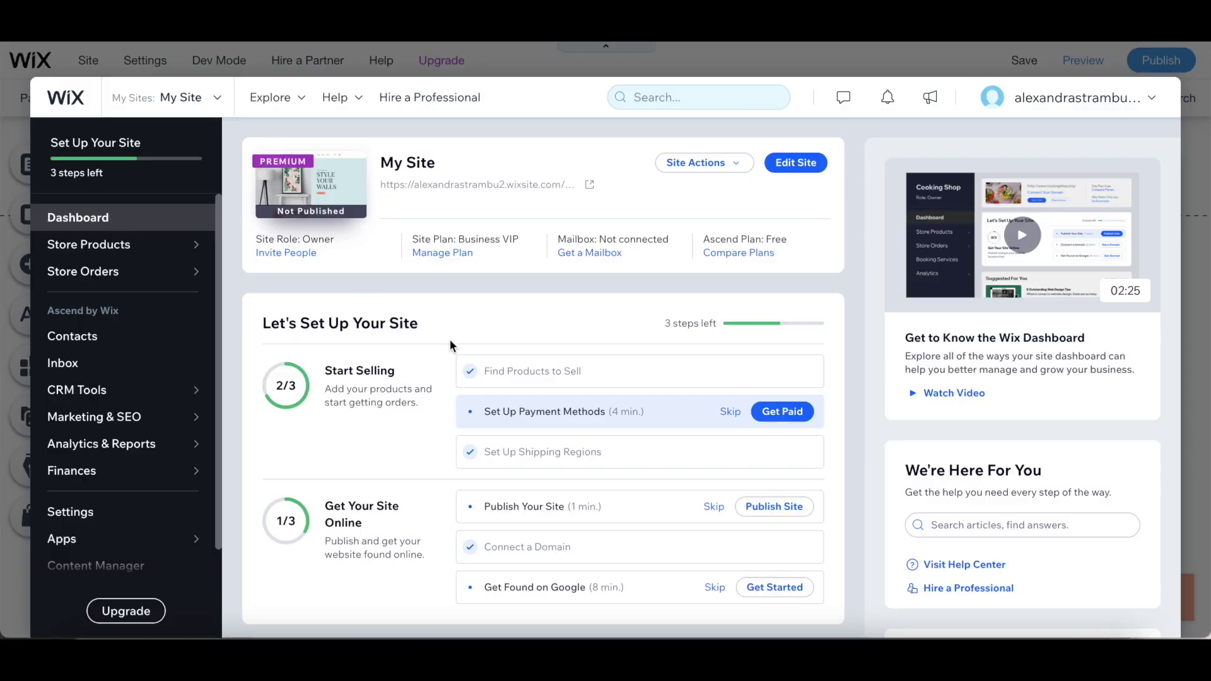
Step: Set up automated store tax through Avalara, agreeing to its service terms and completing the account creation
scroll(449, 341, "down", 5)
scroll(450, 342, "down", 3)
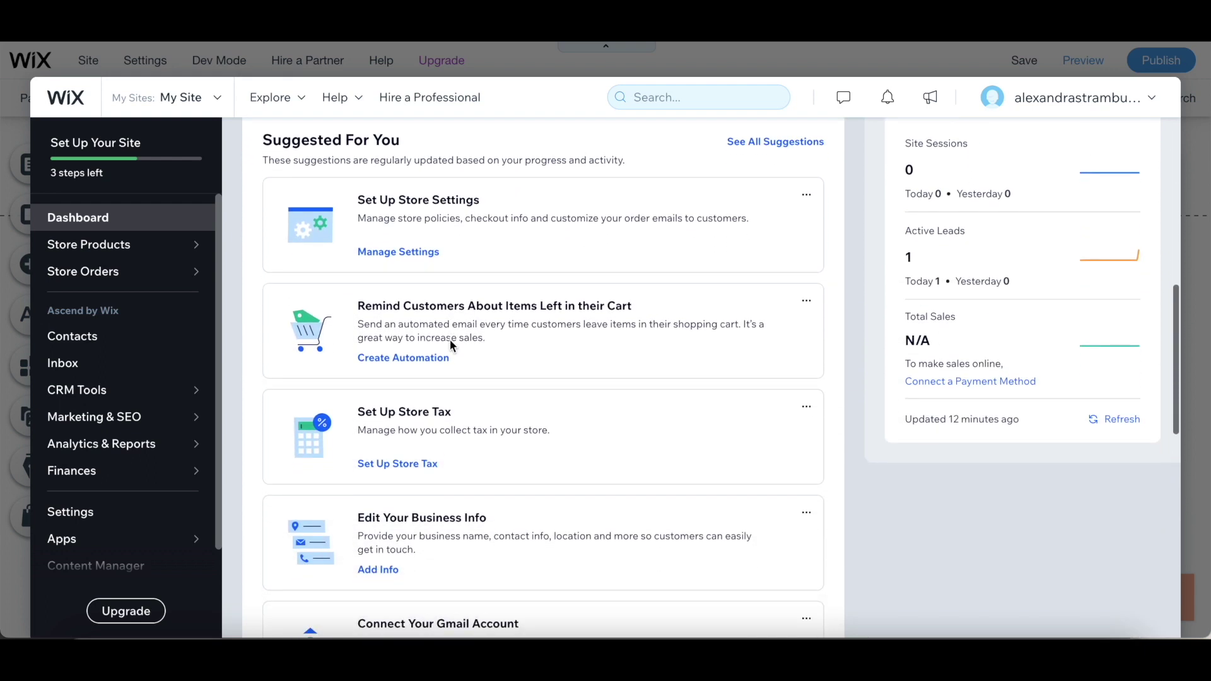
left_click(419, 464)
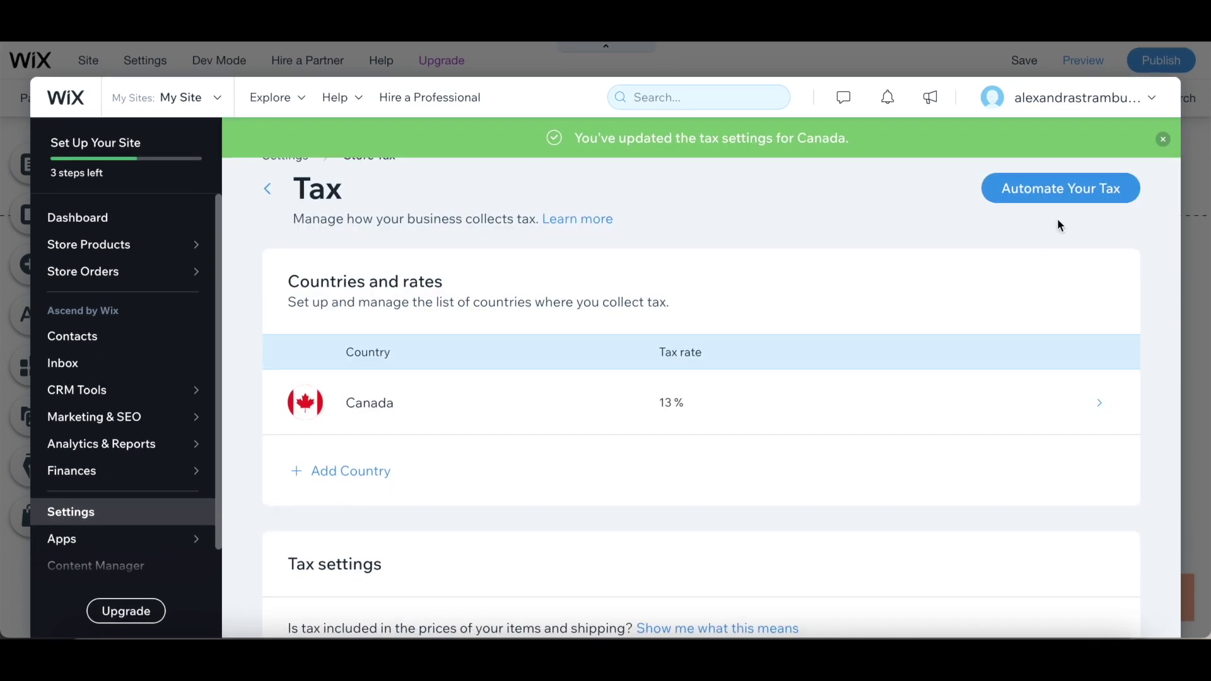
left_click(1060, 193)
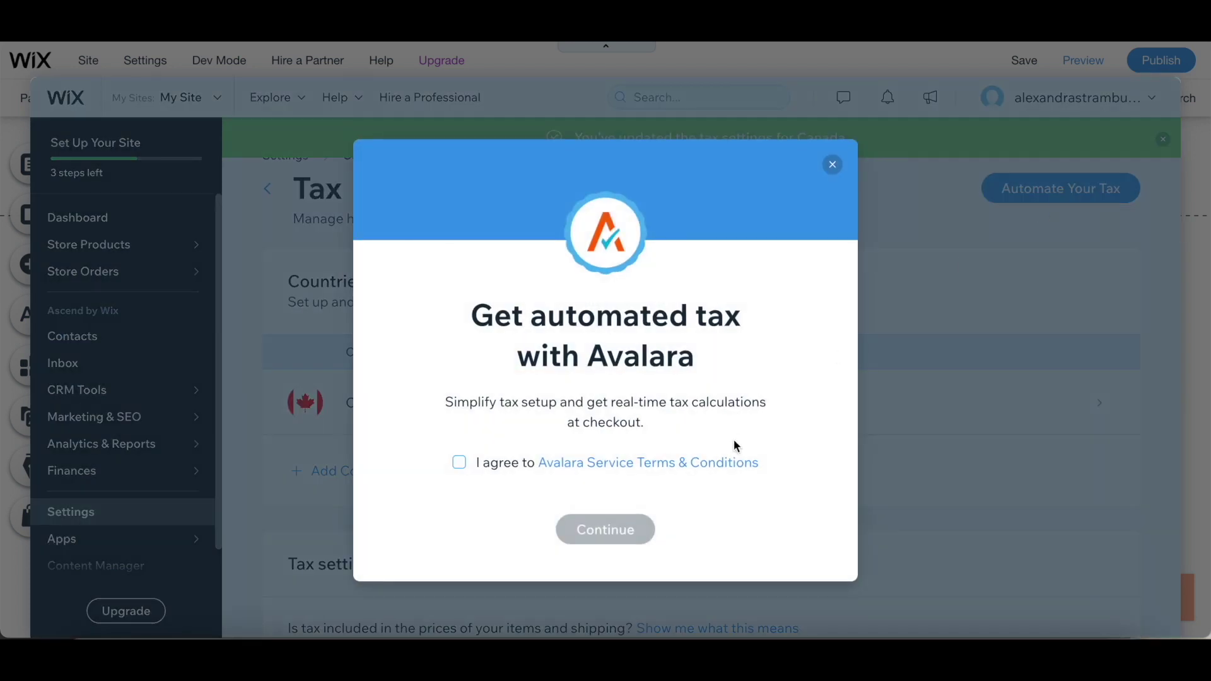
left_click(459, 464)
left_click(605, 529)
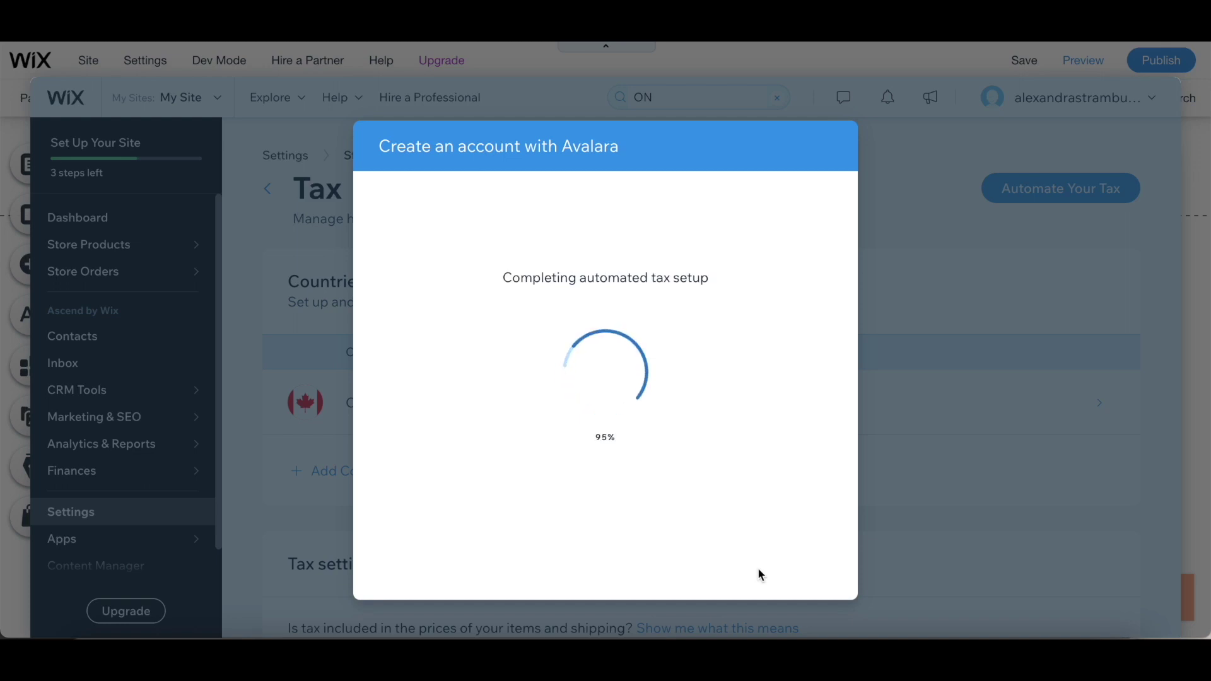
left_click(605, 519)
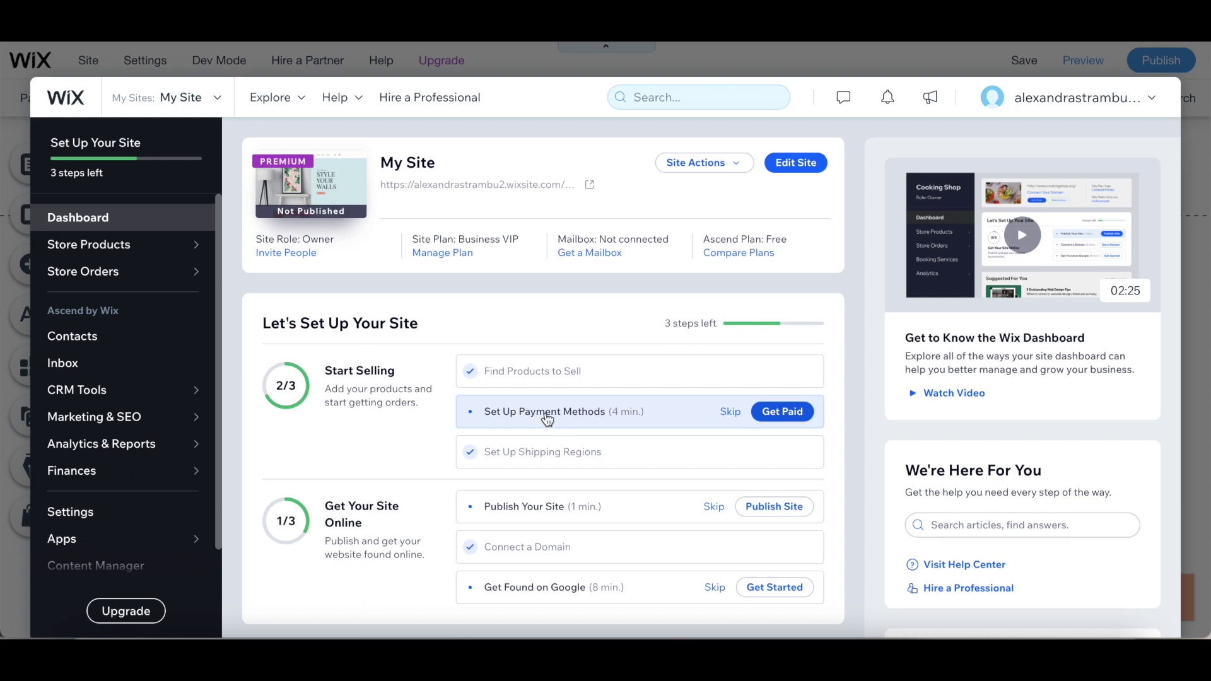
Step: Connect Stripe as the store's payment provider for credit and debit cards
left_click(547, 416)
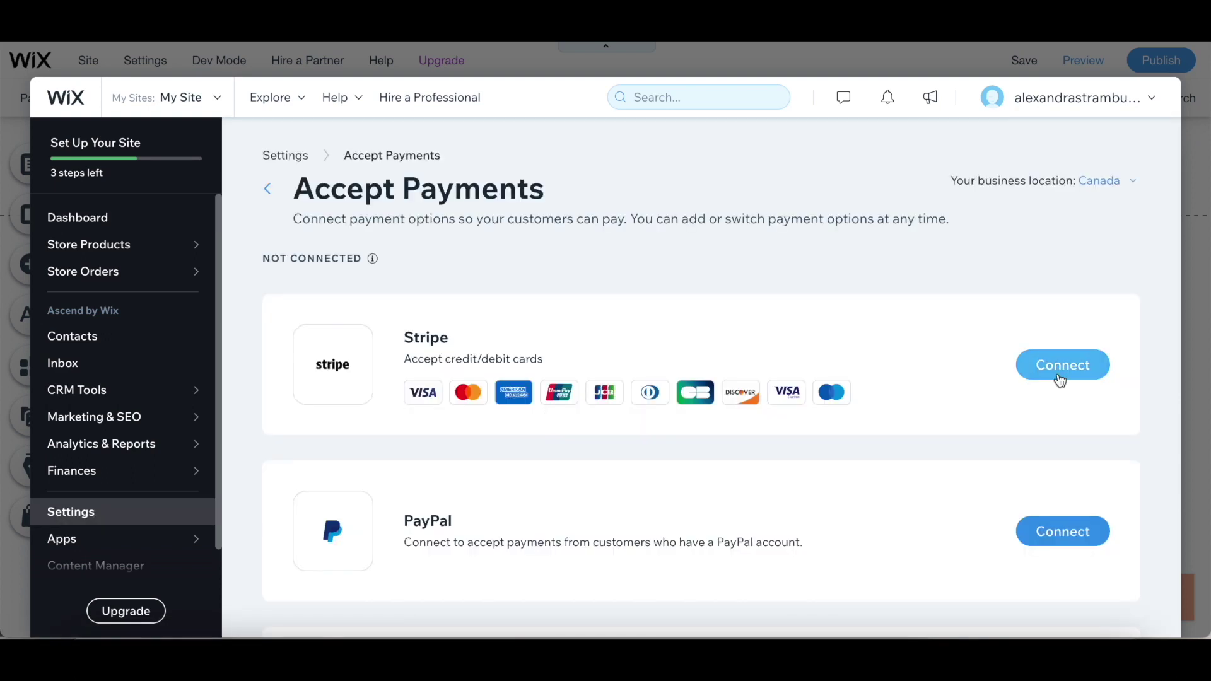
left_click(1062, 366)
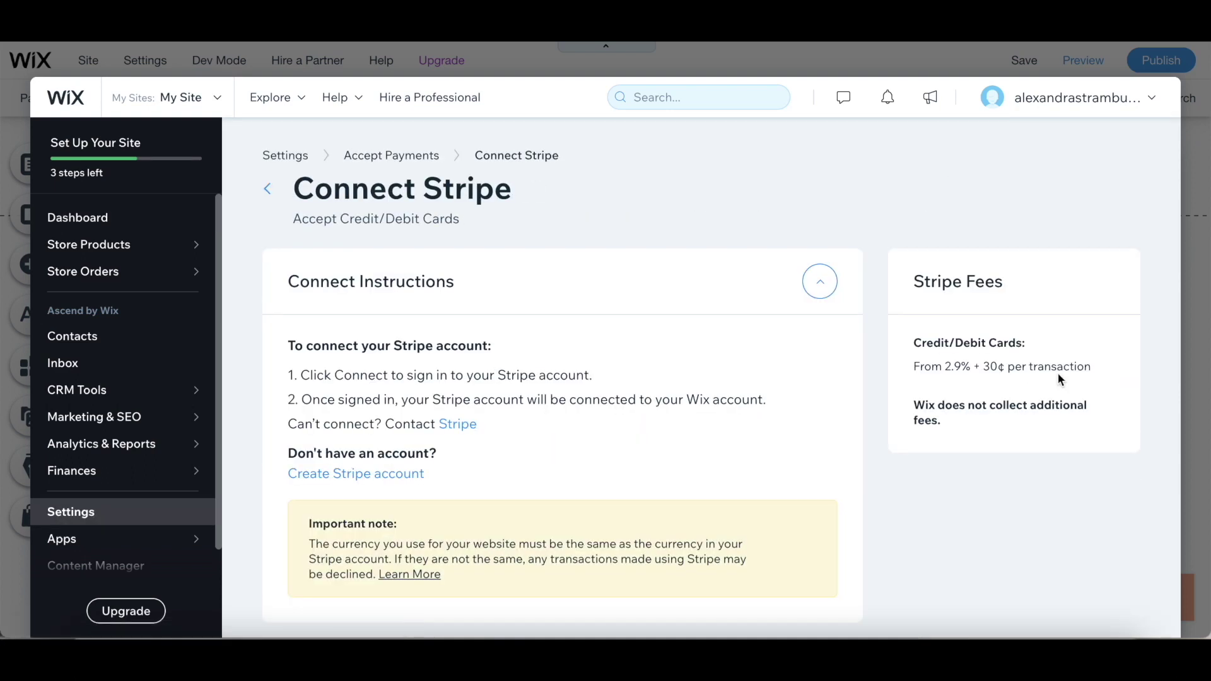
scroll(879, 477, "down", 1)
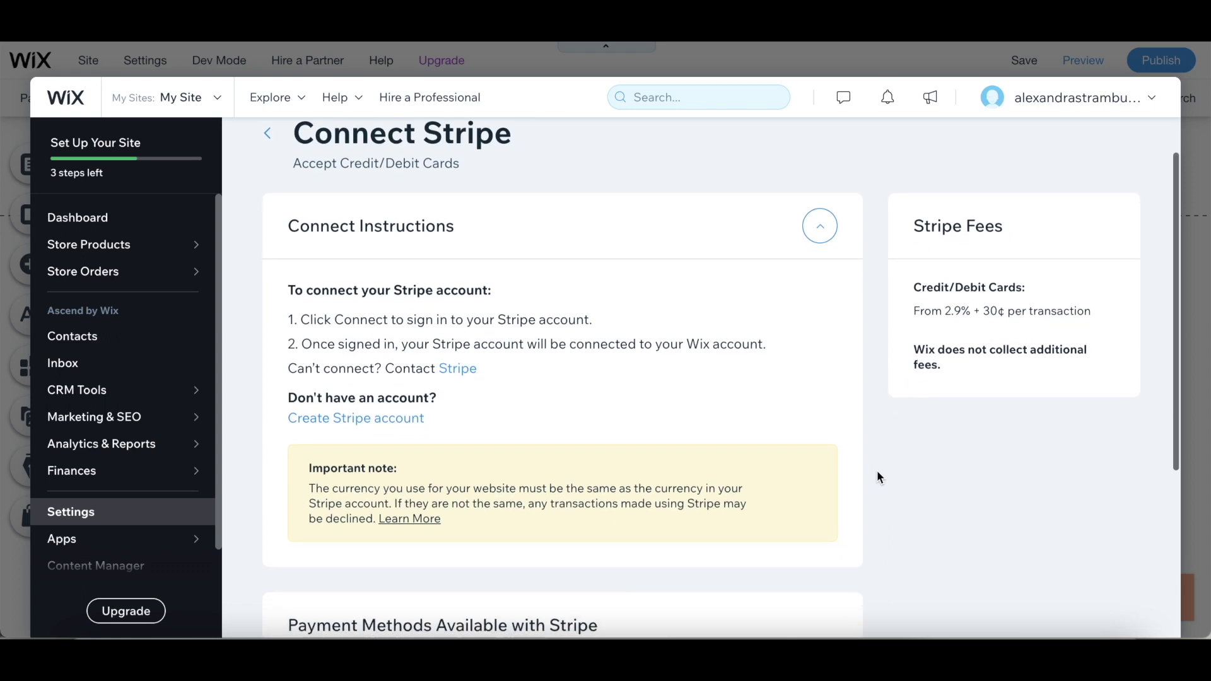
scroll(879, 475, "down", 1)
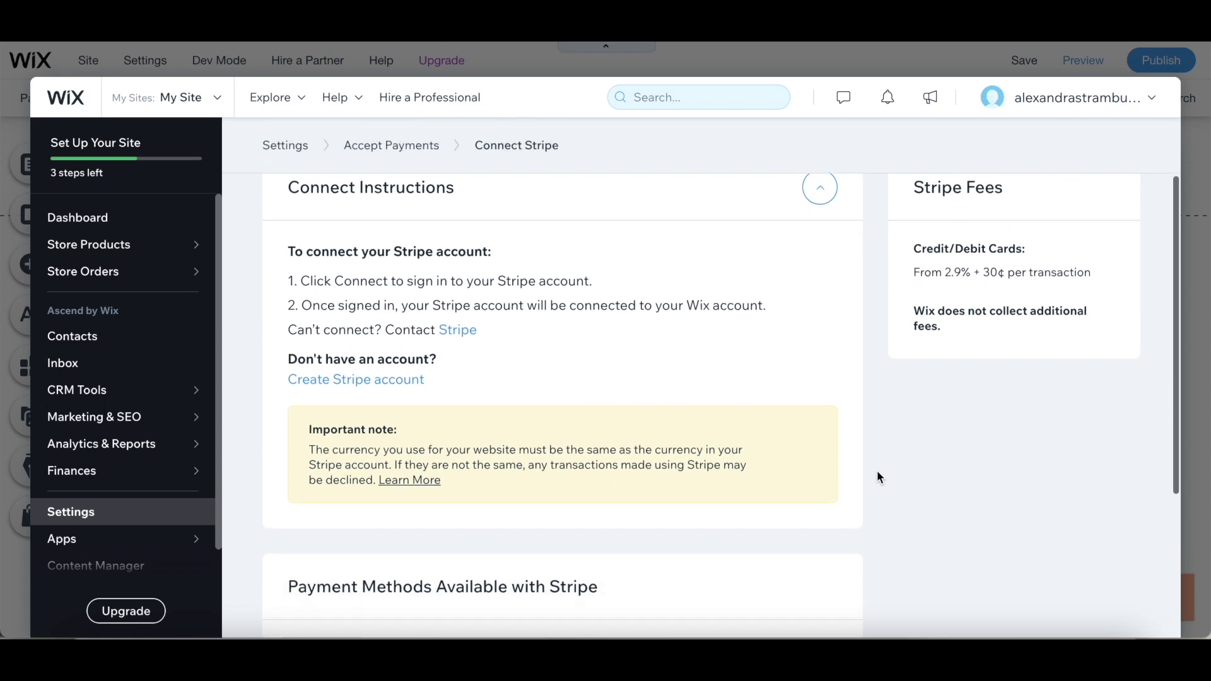
scroll(879, 475, "down", 3)
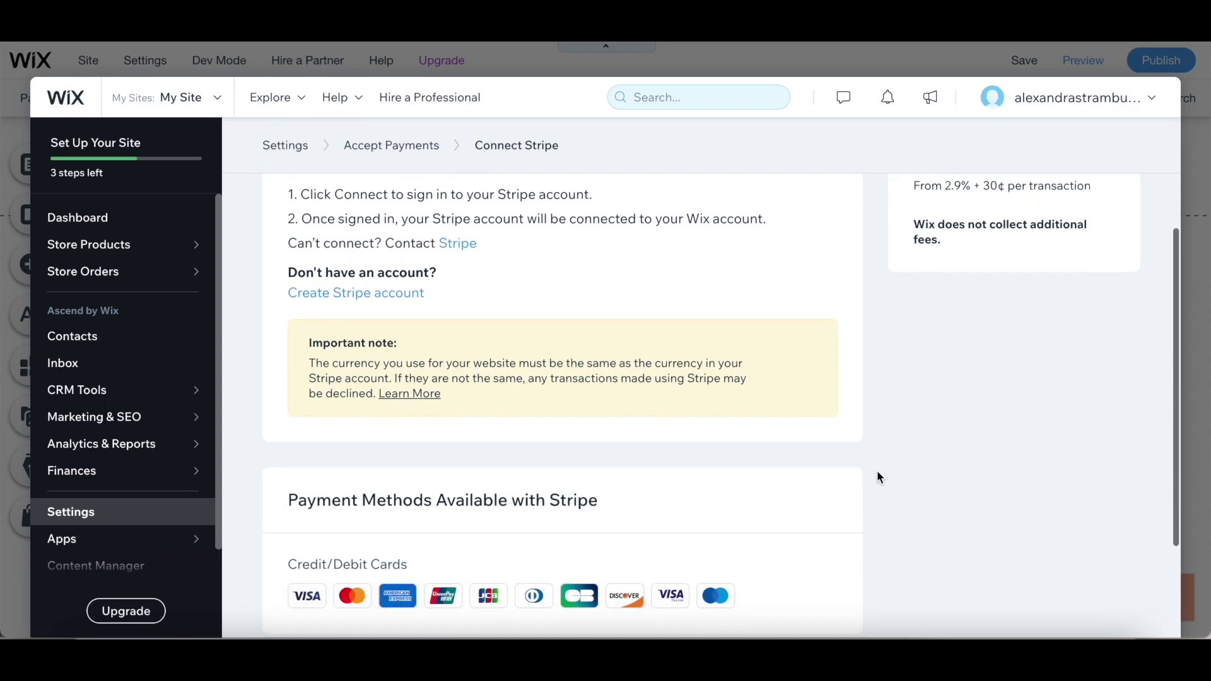
left_click(817, 558)
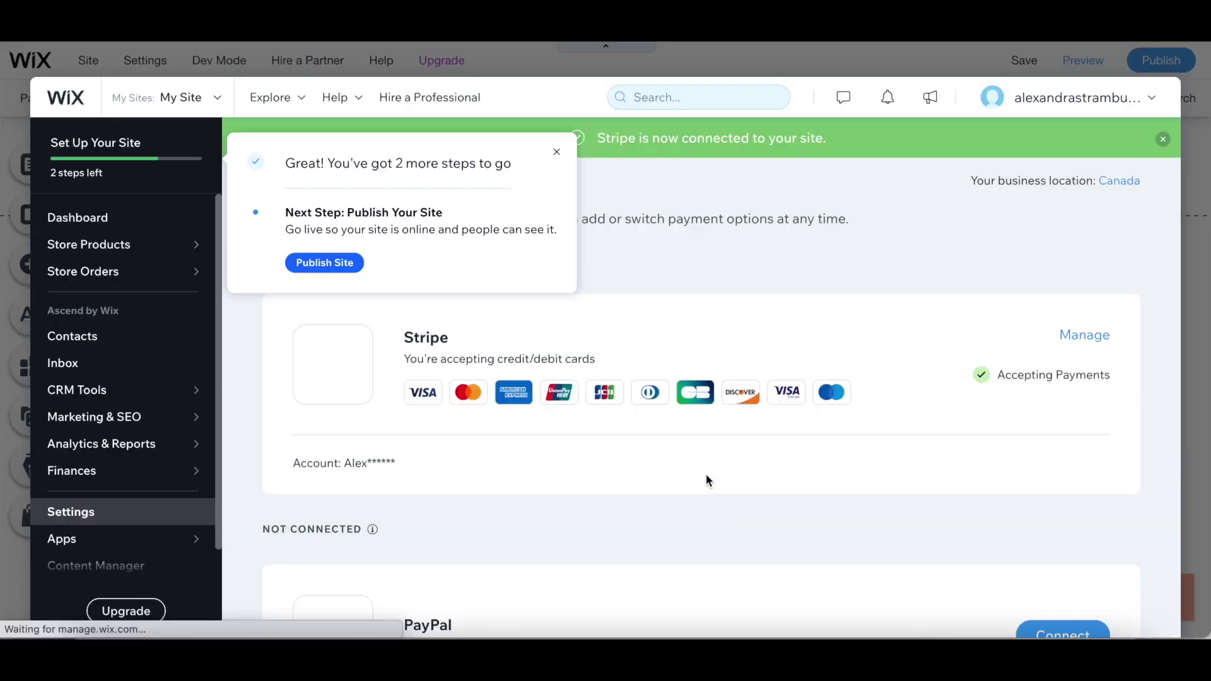
scroll(883, 441, "down", 3)
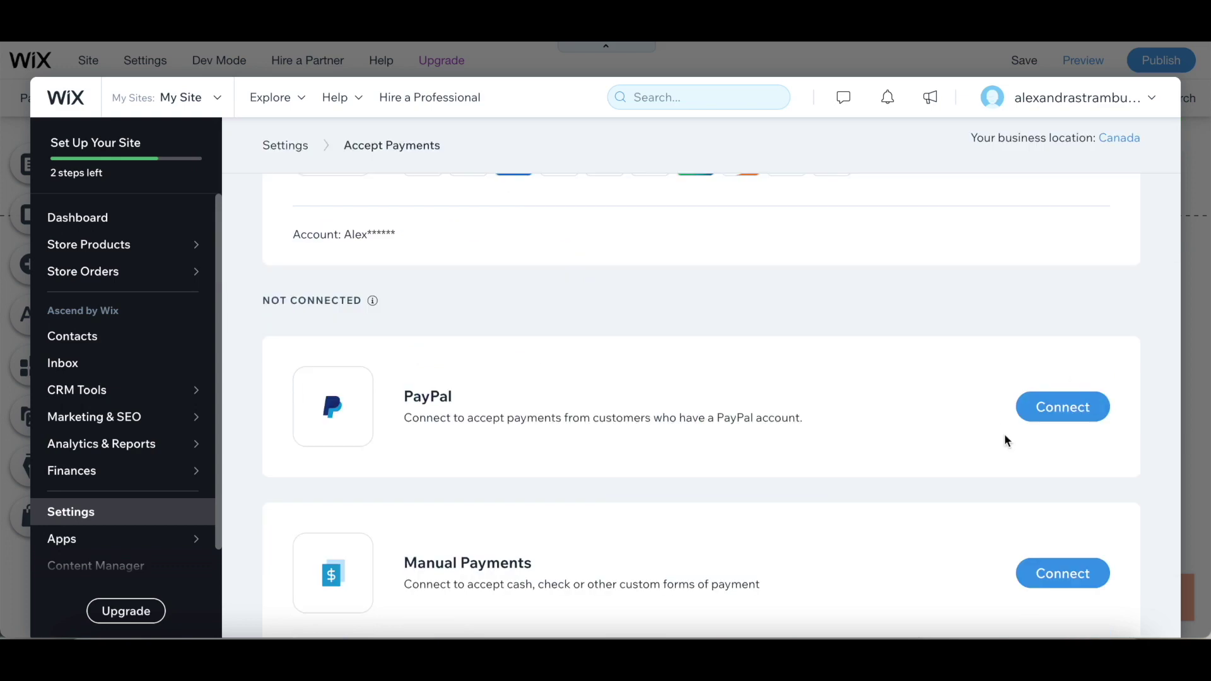
scroll(1010, 527, "down", 2)
Step: Compare the features of the Business VIP, Business Unlimited and Business Basic plans, including the full feature list
scroll(1003, 555, "down", 1)
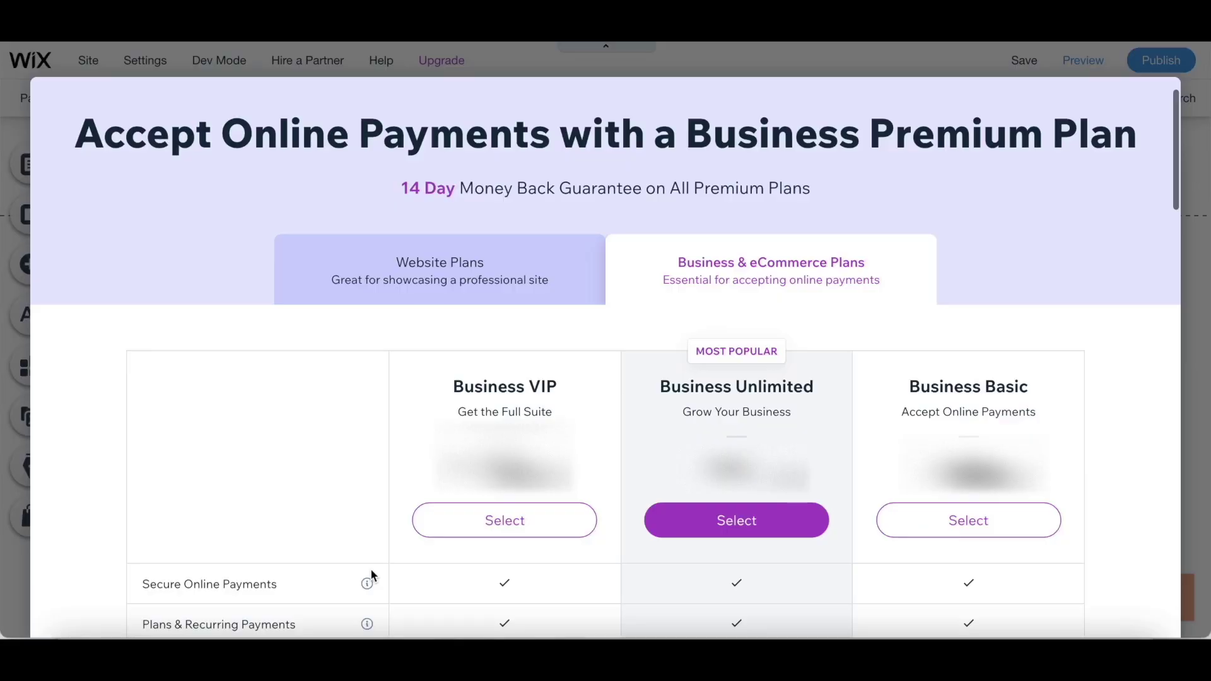
scroll(371, 571, "down", 2)
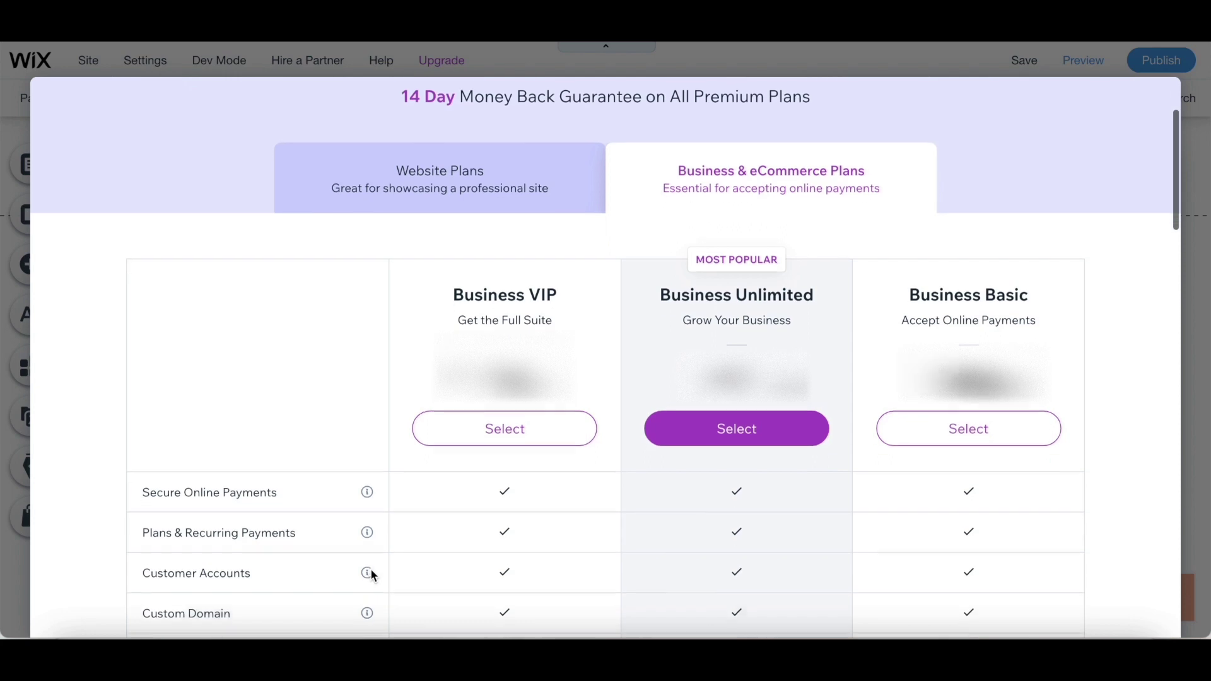
scroll(371, 574, "down", 3)
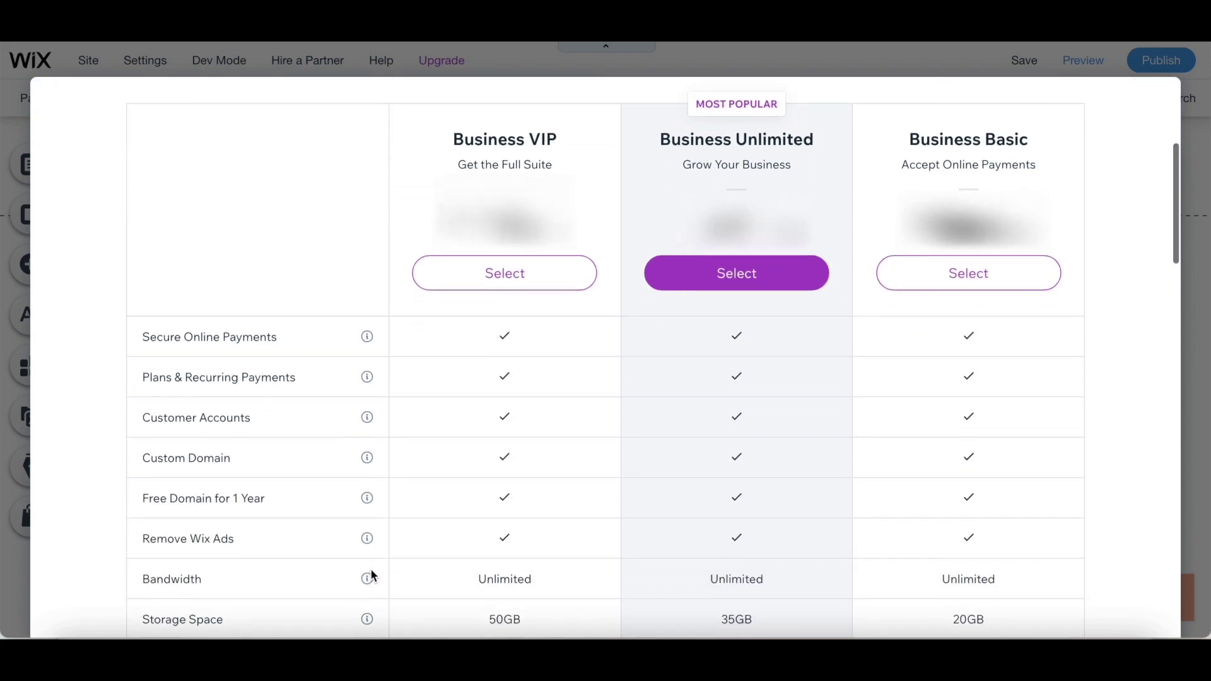
scroll(372, 574, "down", 3)
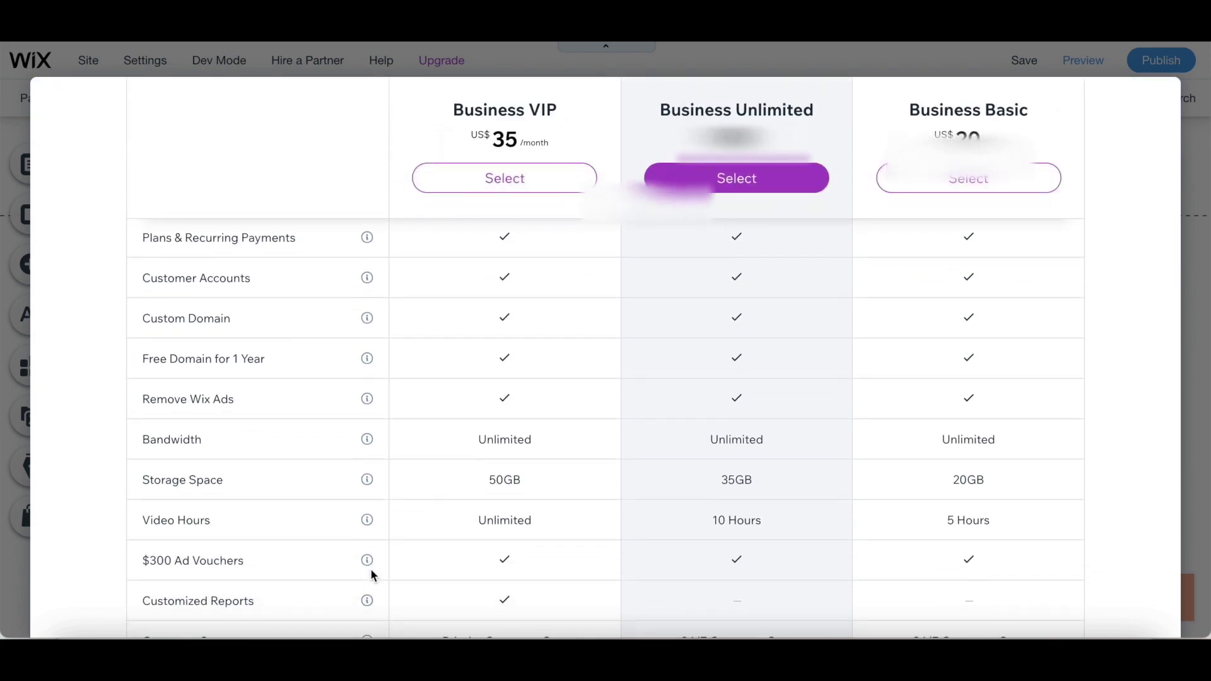
scroll(370, 575, "down", 2)
scroll(371, 574, "down", 2)
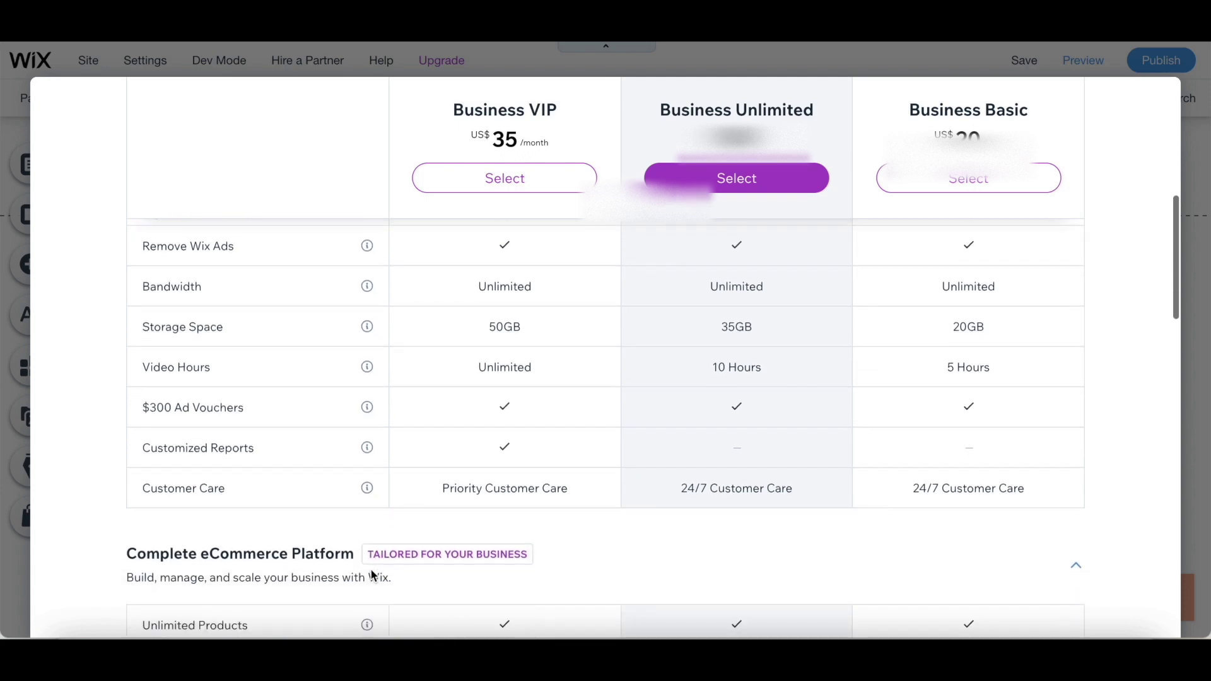
scroll(371, 574, "down", 10)
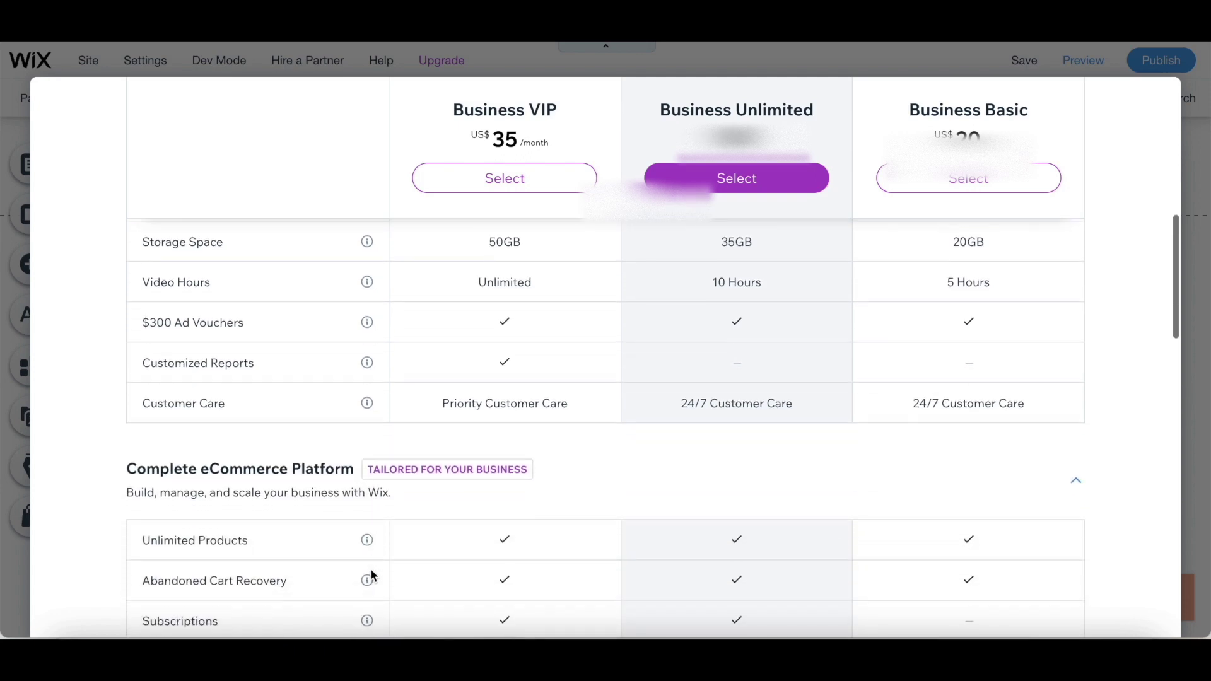
scroll(369, 569, "down", 4)
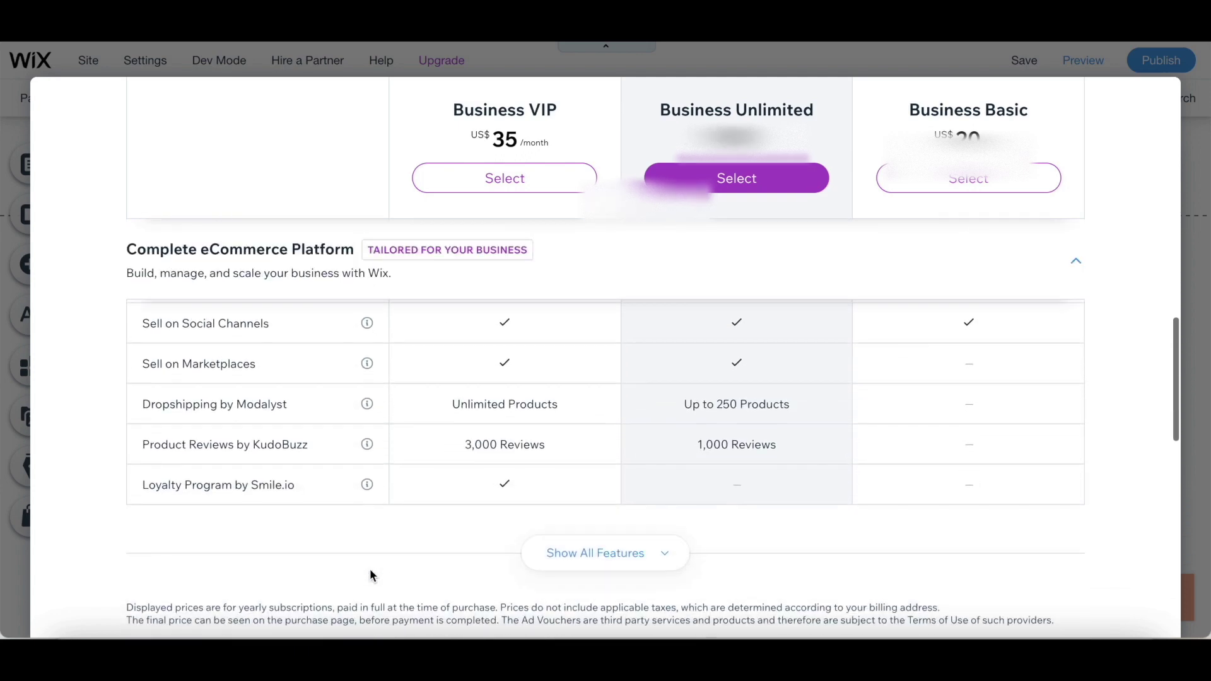
left_click(593, 367)
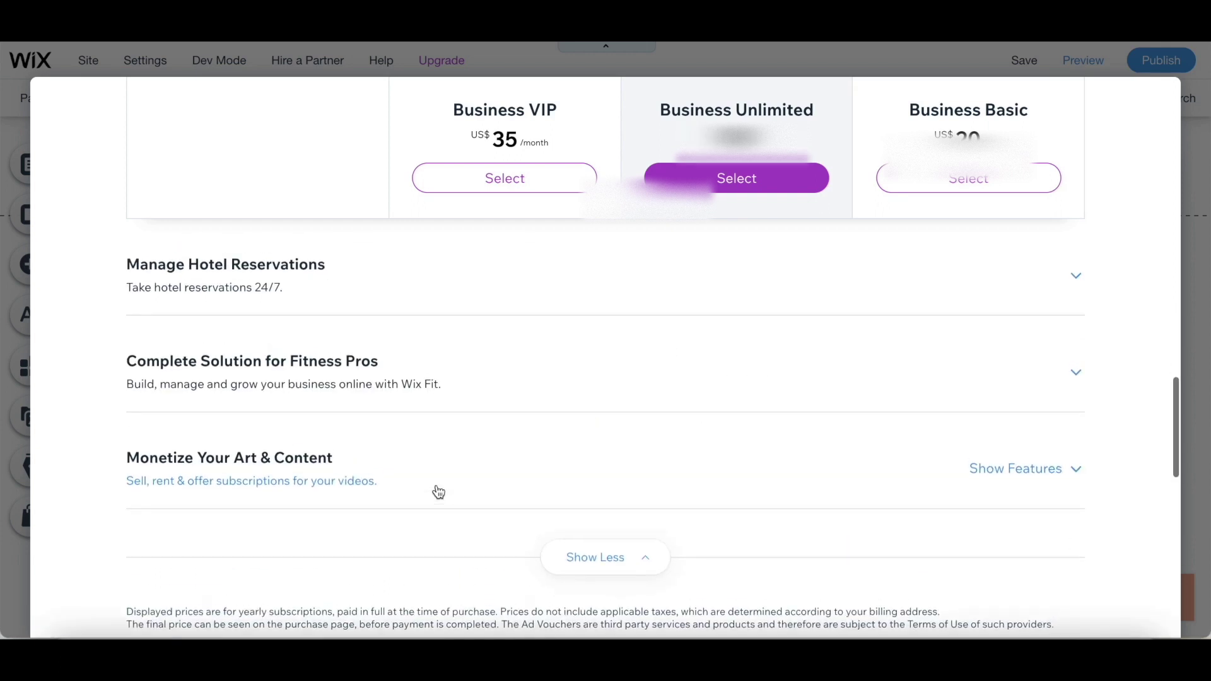
scroll(436, 490, "up", 8)
scroll(438, 490, "up", 5)
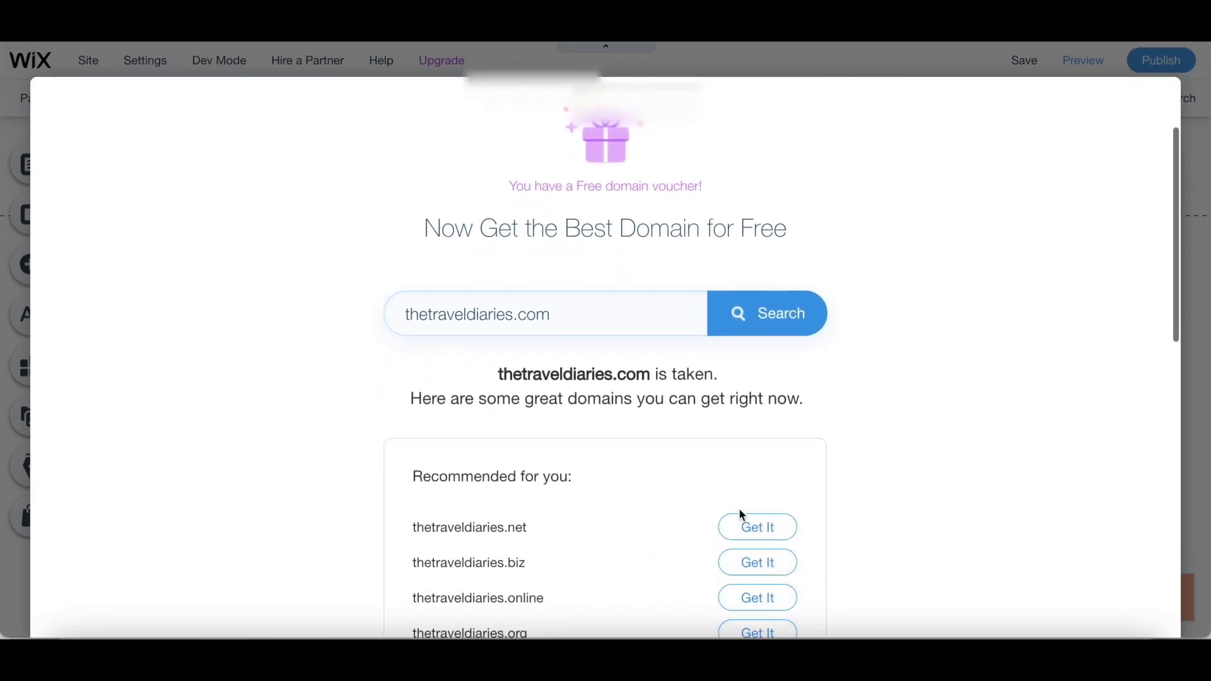
Step: Search for a free store domain with "shop" in its name and open the site's domain management
left_click(511, 438)
type("shop")
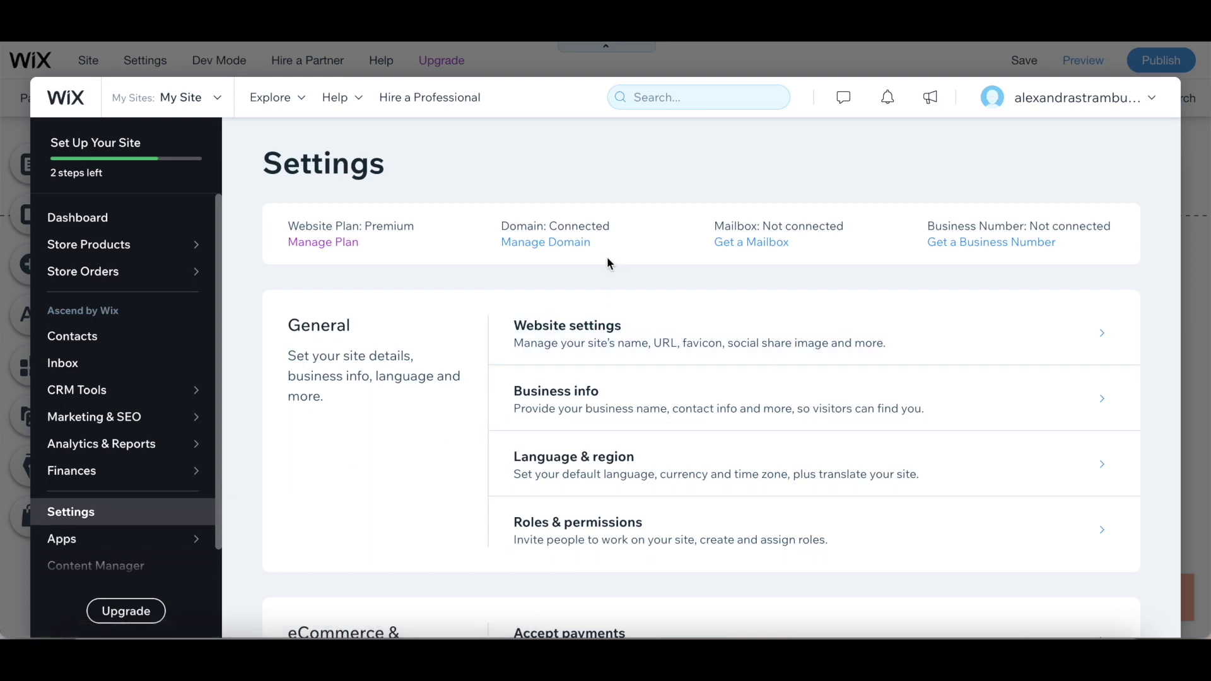
left_click(573, 243)
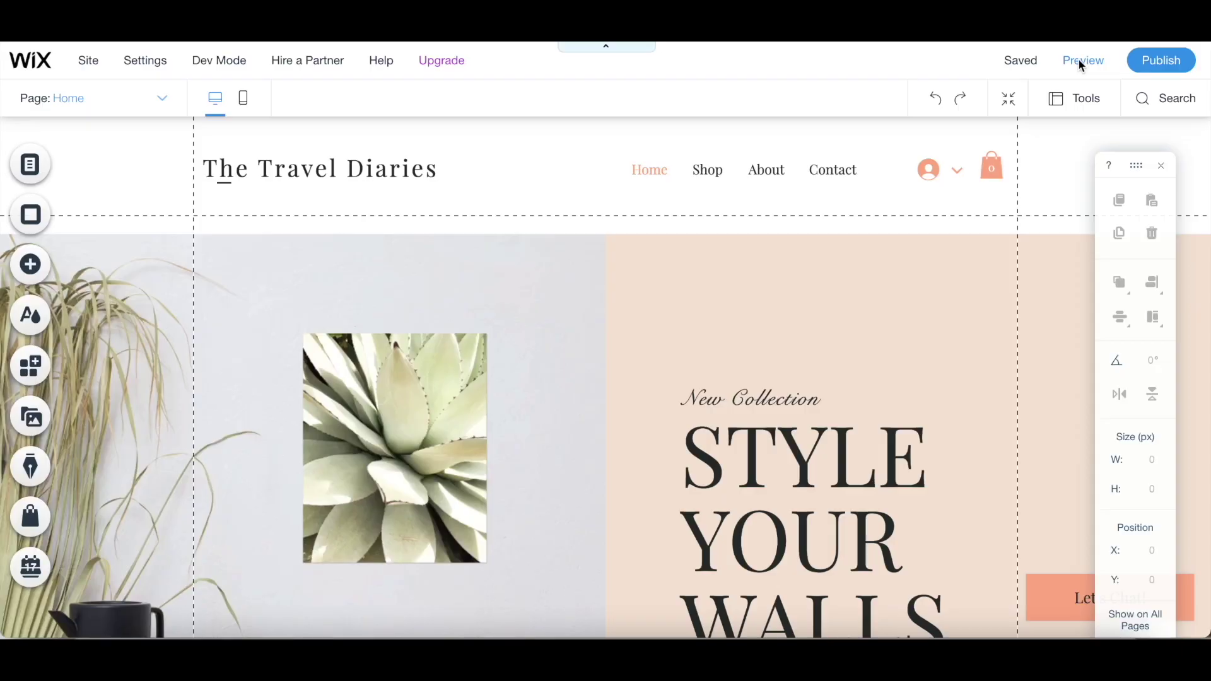
Step: Preview the site in its mobile version and review the home page layout from the hero banner through the Prickly Collection section
left_click(1079, 58)
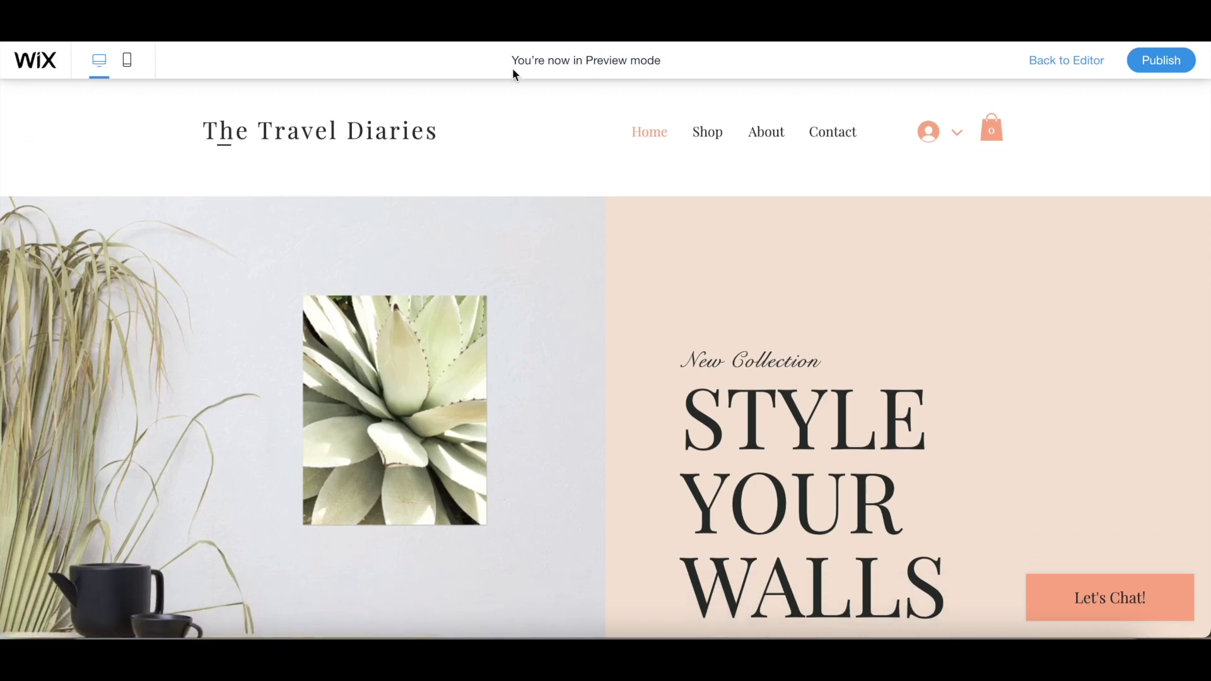
left_click(129, 63)
scroll(575, 417, "down", 3)
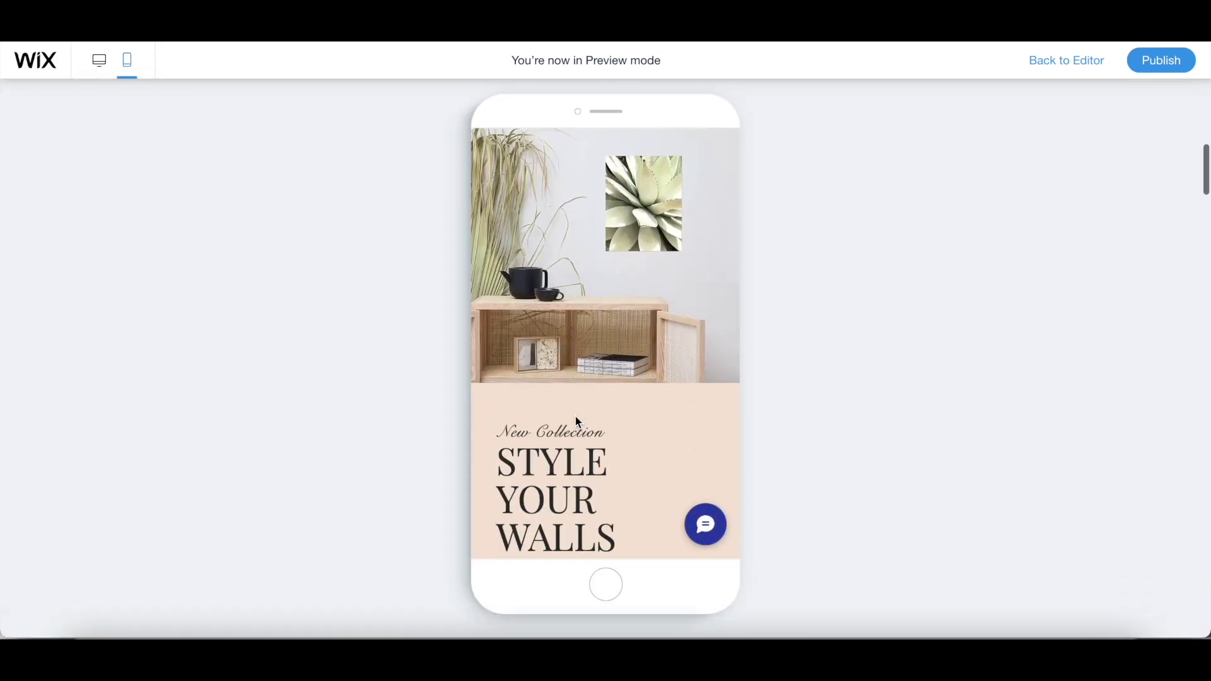
scroll(715, 471, "down", 3)
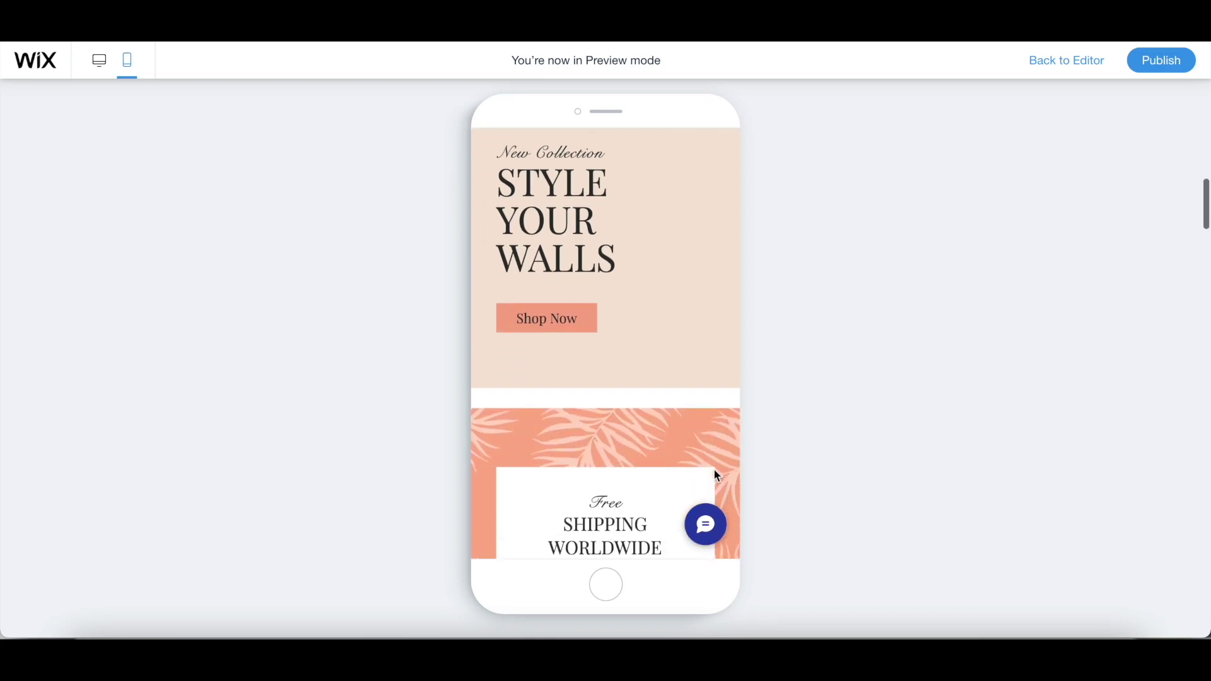
scroll(581, 262, "down", 10)
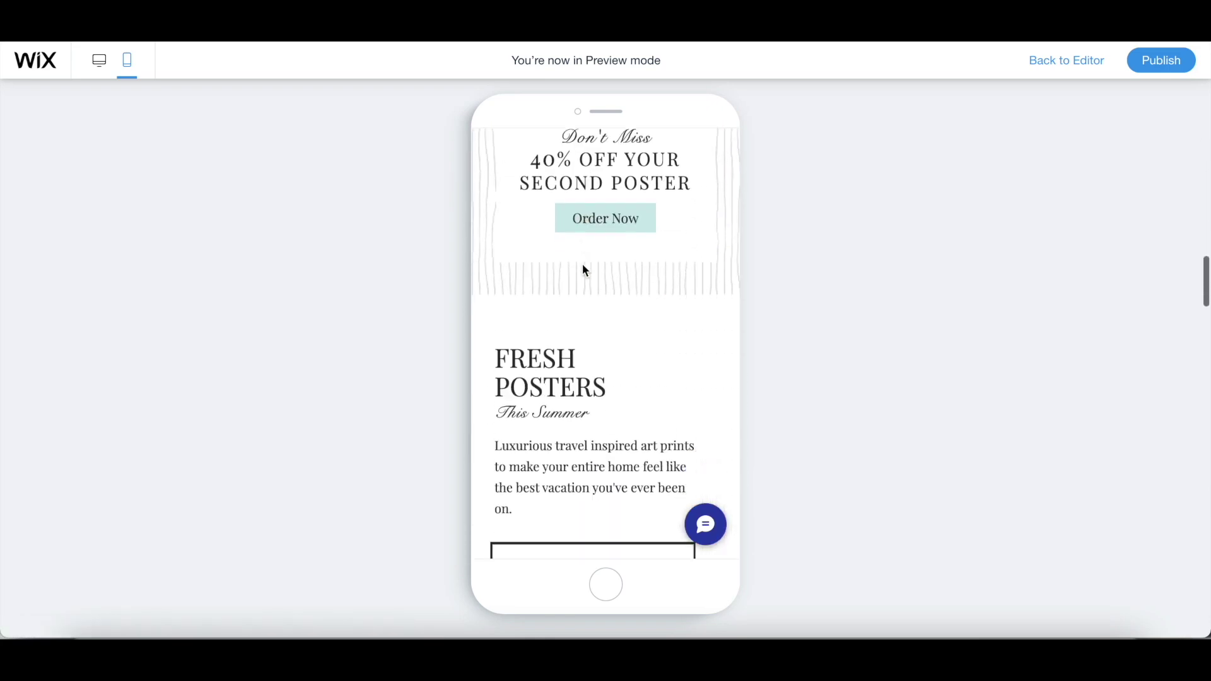
scroll(662, 406, "up", 4)
scroll(576, 351, "up", 3)
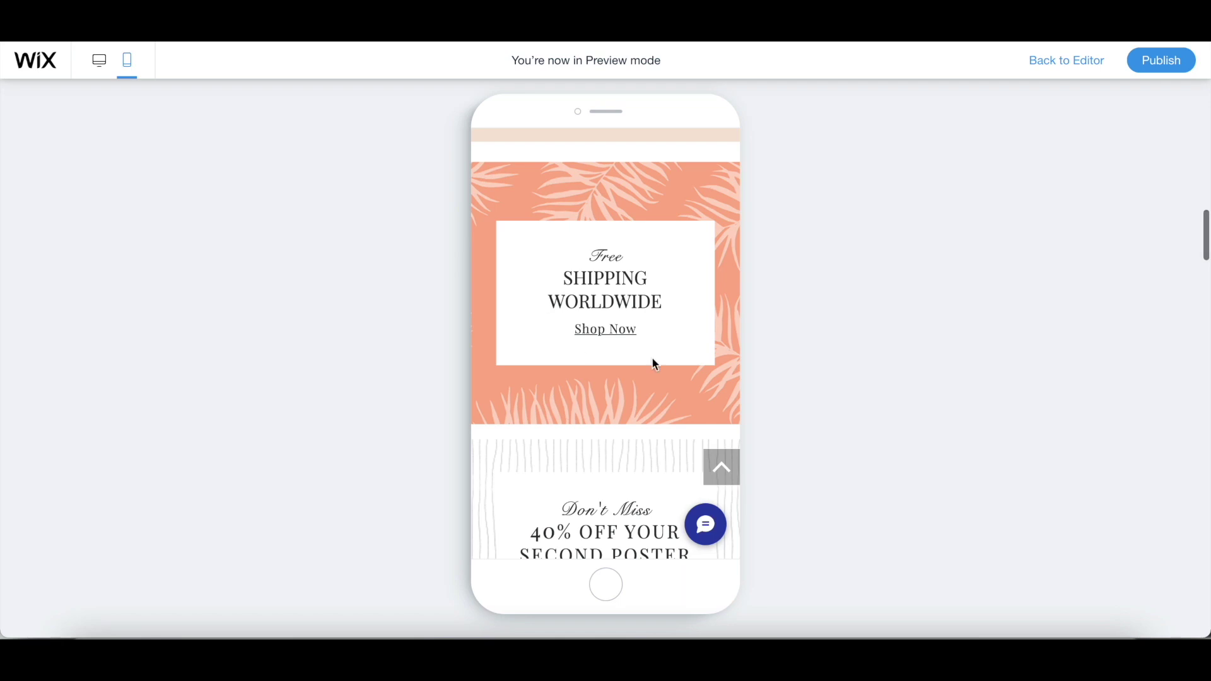
scroll(627, 371, "down", 4)
scroll(628, 371, "down", 7)
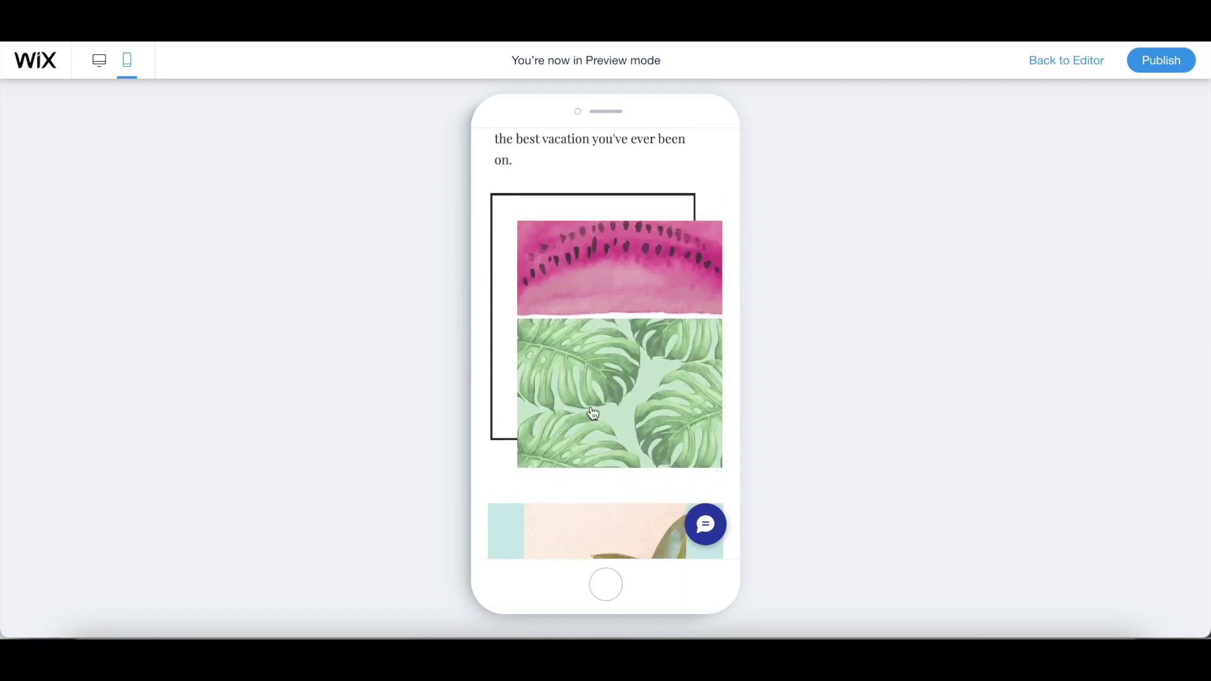
scroll(616, 285, "down", 12)
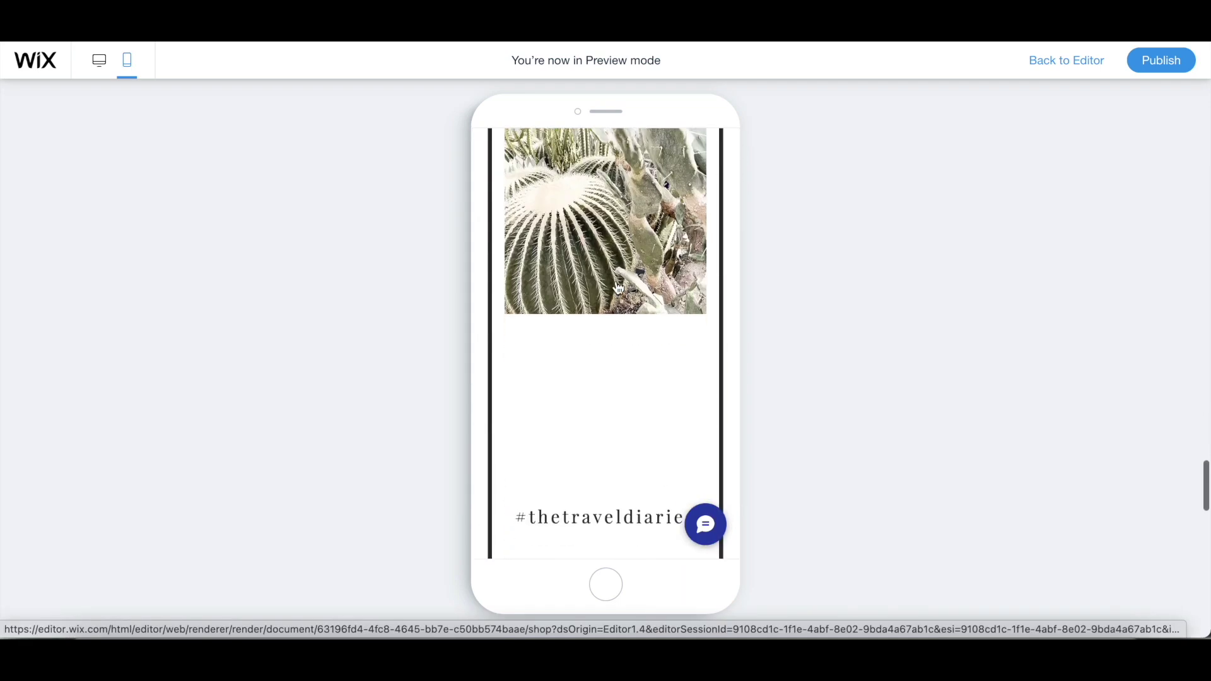
scroll(618, 287, "up", 5)
scroll(619, 287, "down", 7)
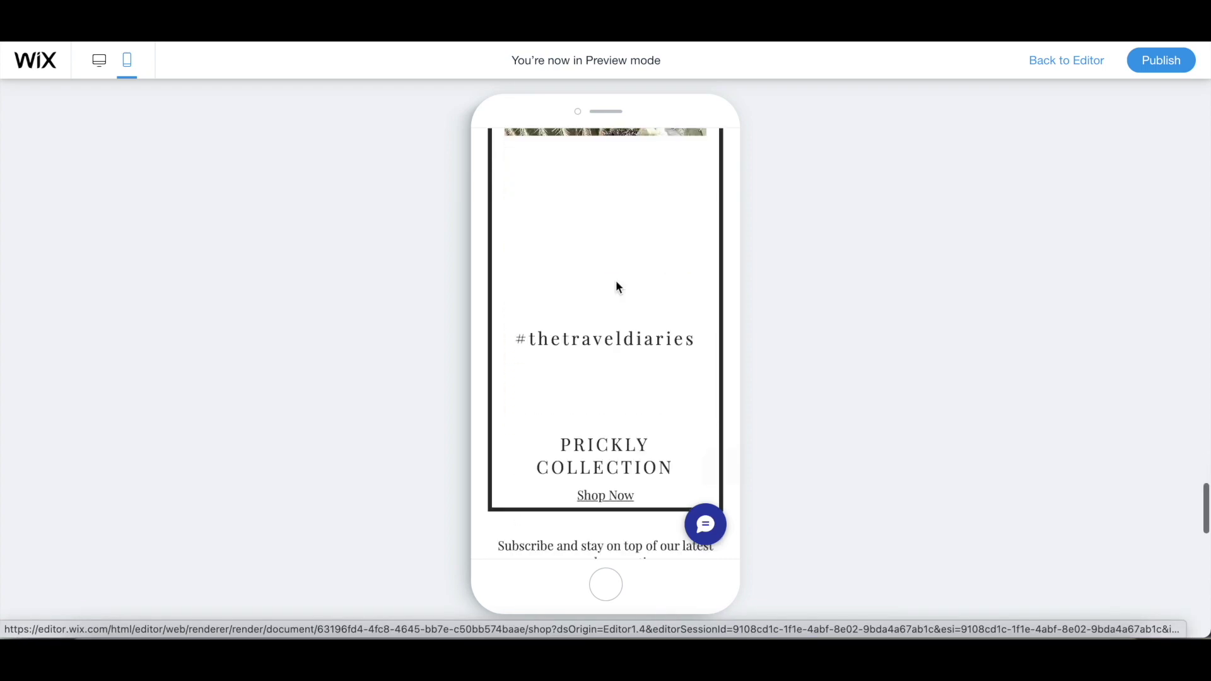
scroll(617, 283, "up", 2)
scroll(617, 284, "down", 3)
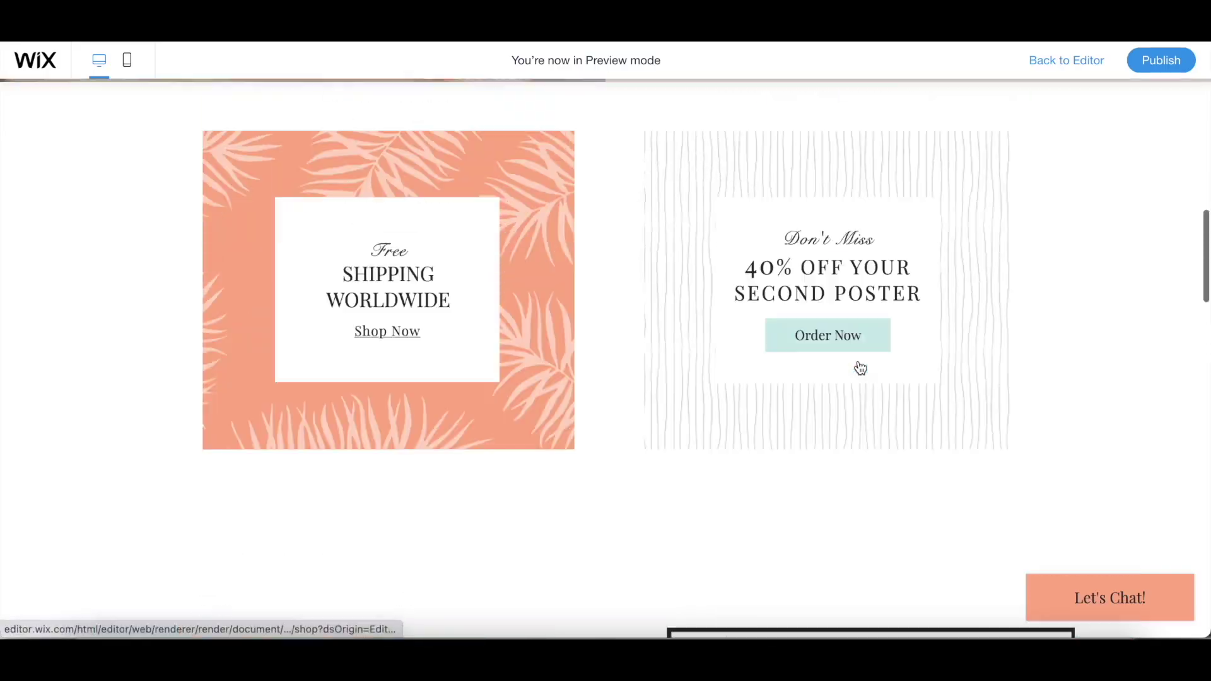
Step: Review the desktop preview of the home page, covering the promotional banners, Fresh Posters section, poster collections and subscription footer
scroll(857, 361, "up", 10)
scroll(857, 361, "down", 15)
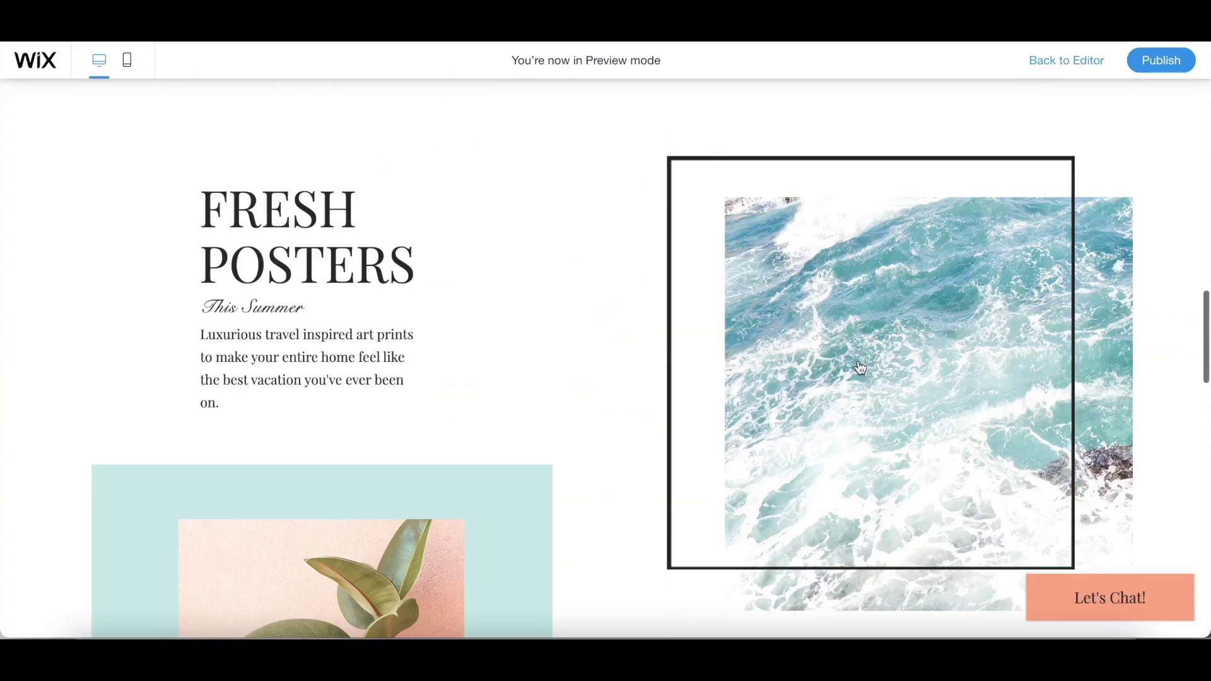
scroll(861, 368, "down", 2)
scroll(861, 367, "up", 1)
scroll(861, 368, "down", 1)
scroll(861, 368, "up", 1)
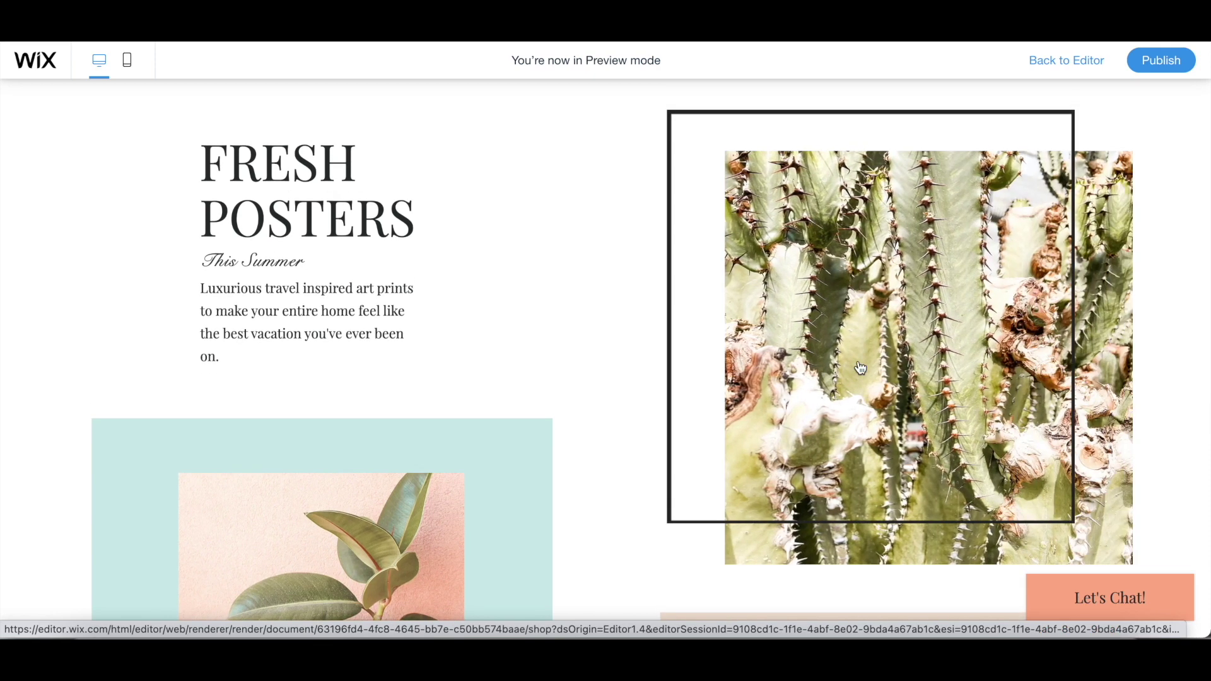
scroll(862, 368, "down", 10)
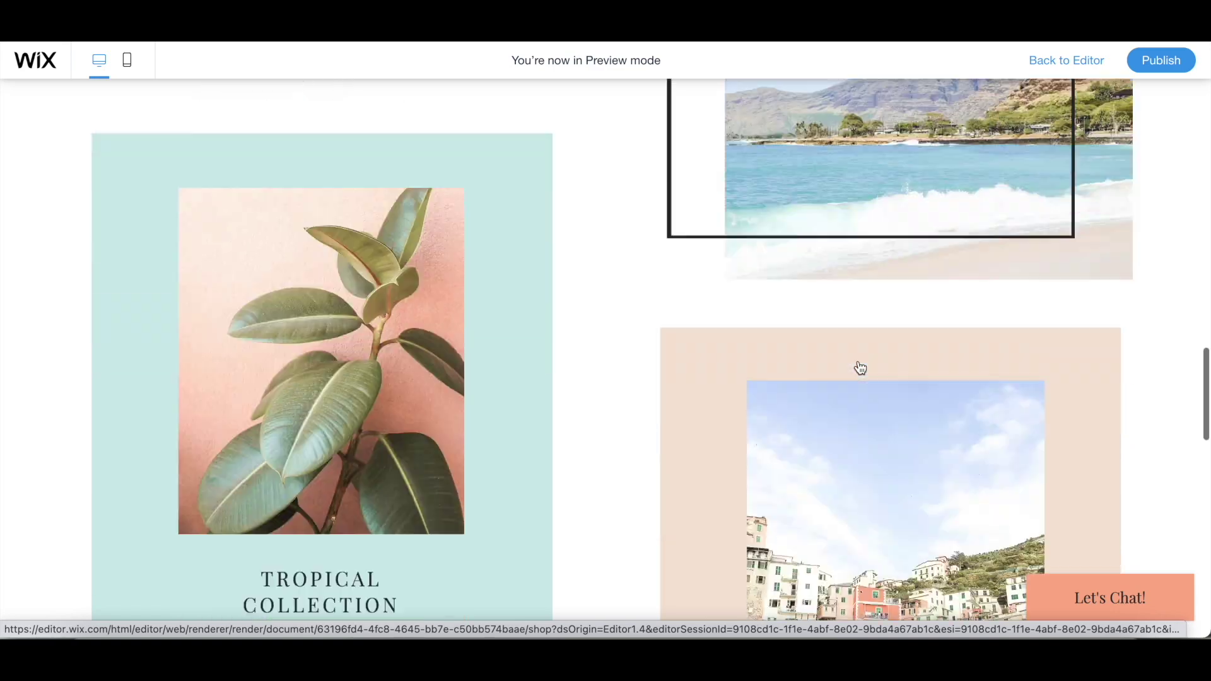
scroll(861, 368, "down", 8)
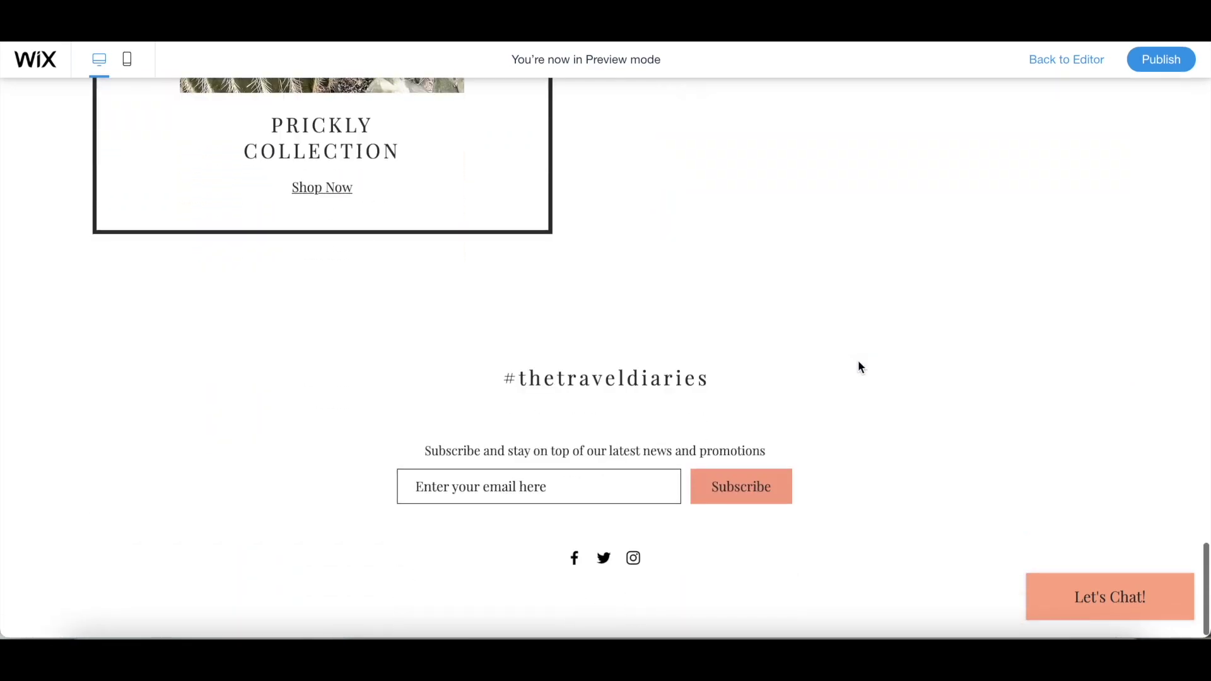
scroll(860, 367, "up", 13)
scroll(861, 367, "up", 15)
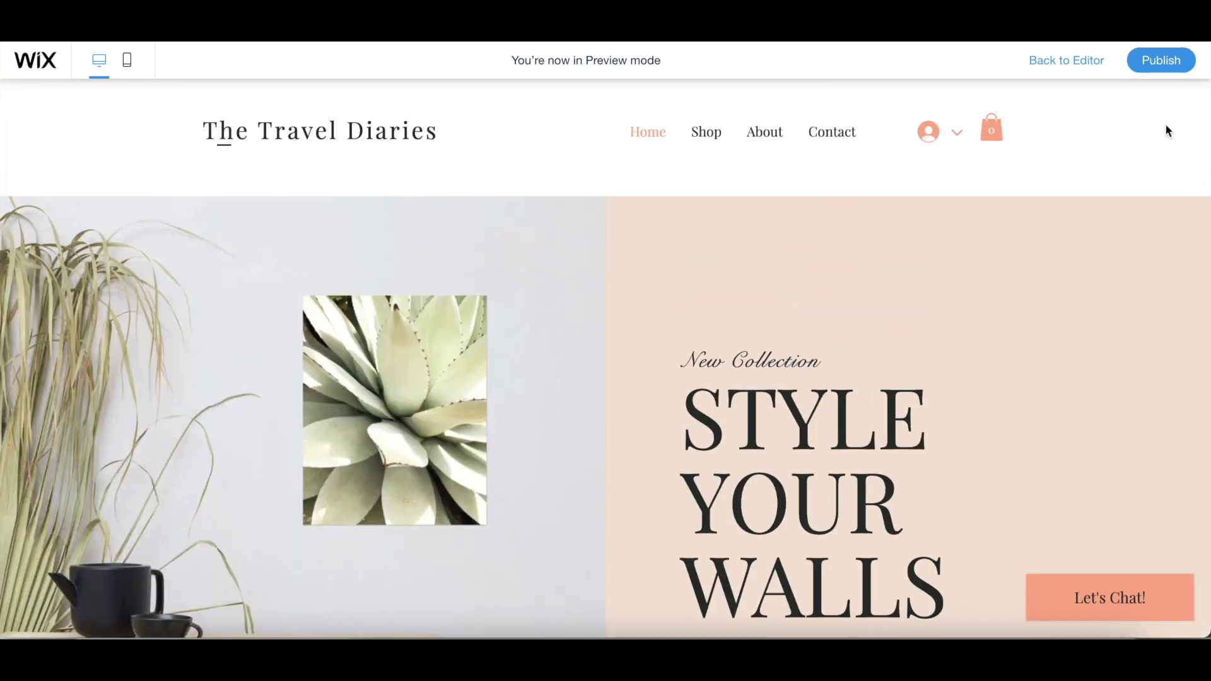